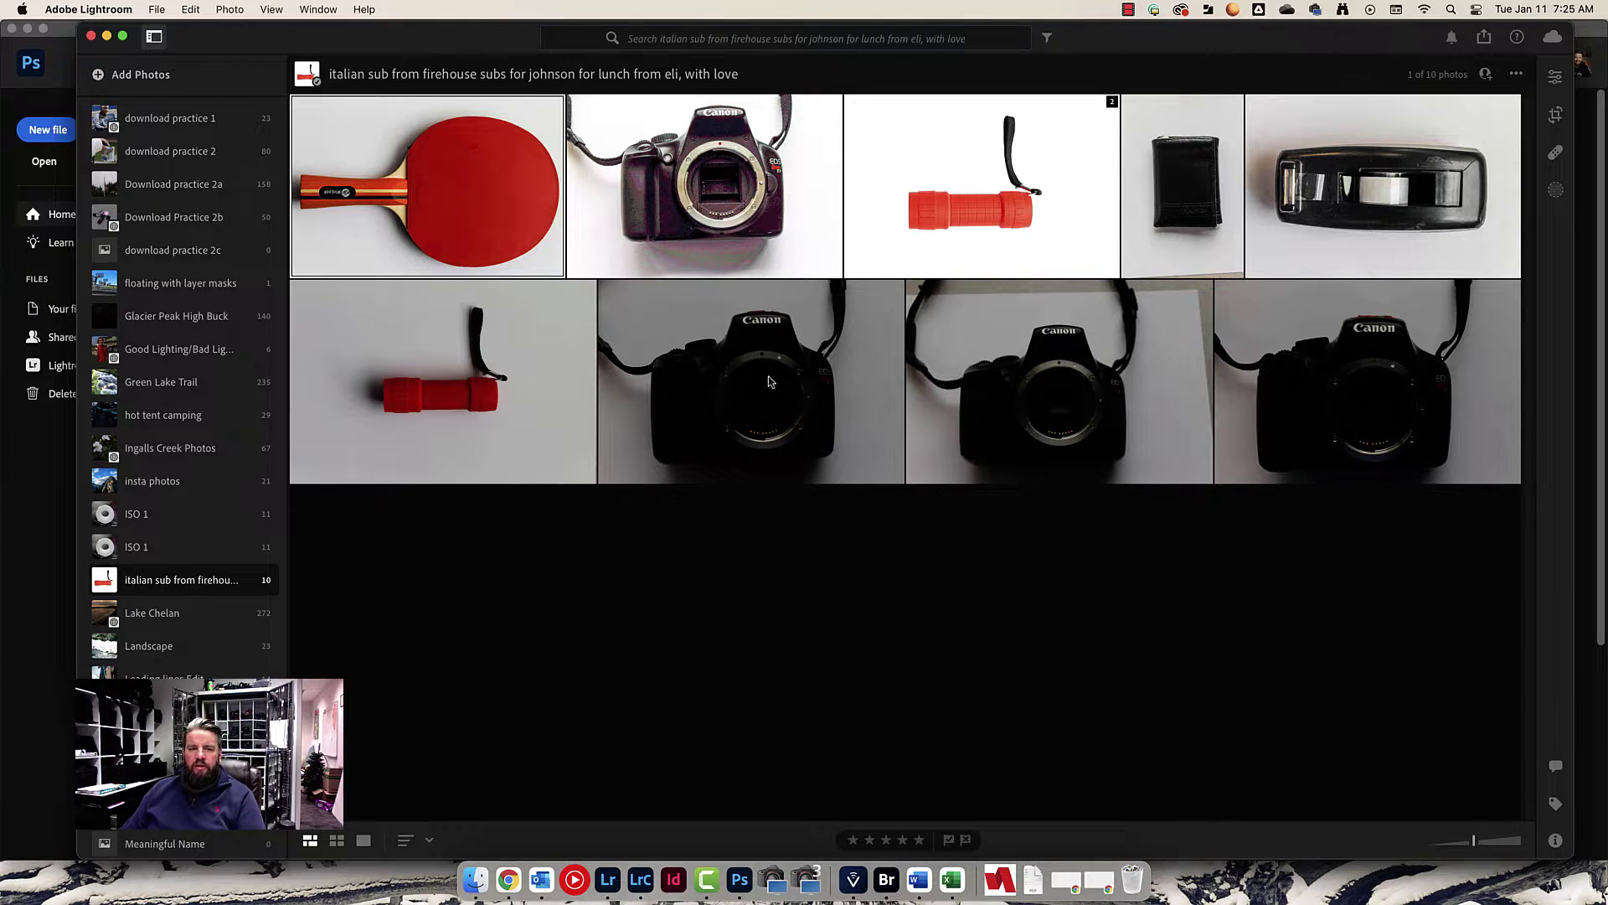
Browse the album thumbnails, then bring up the context menu for the ping pong paddle photo
click(725, 387)
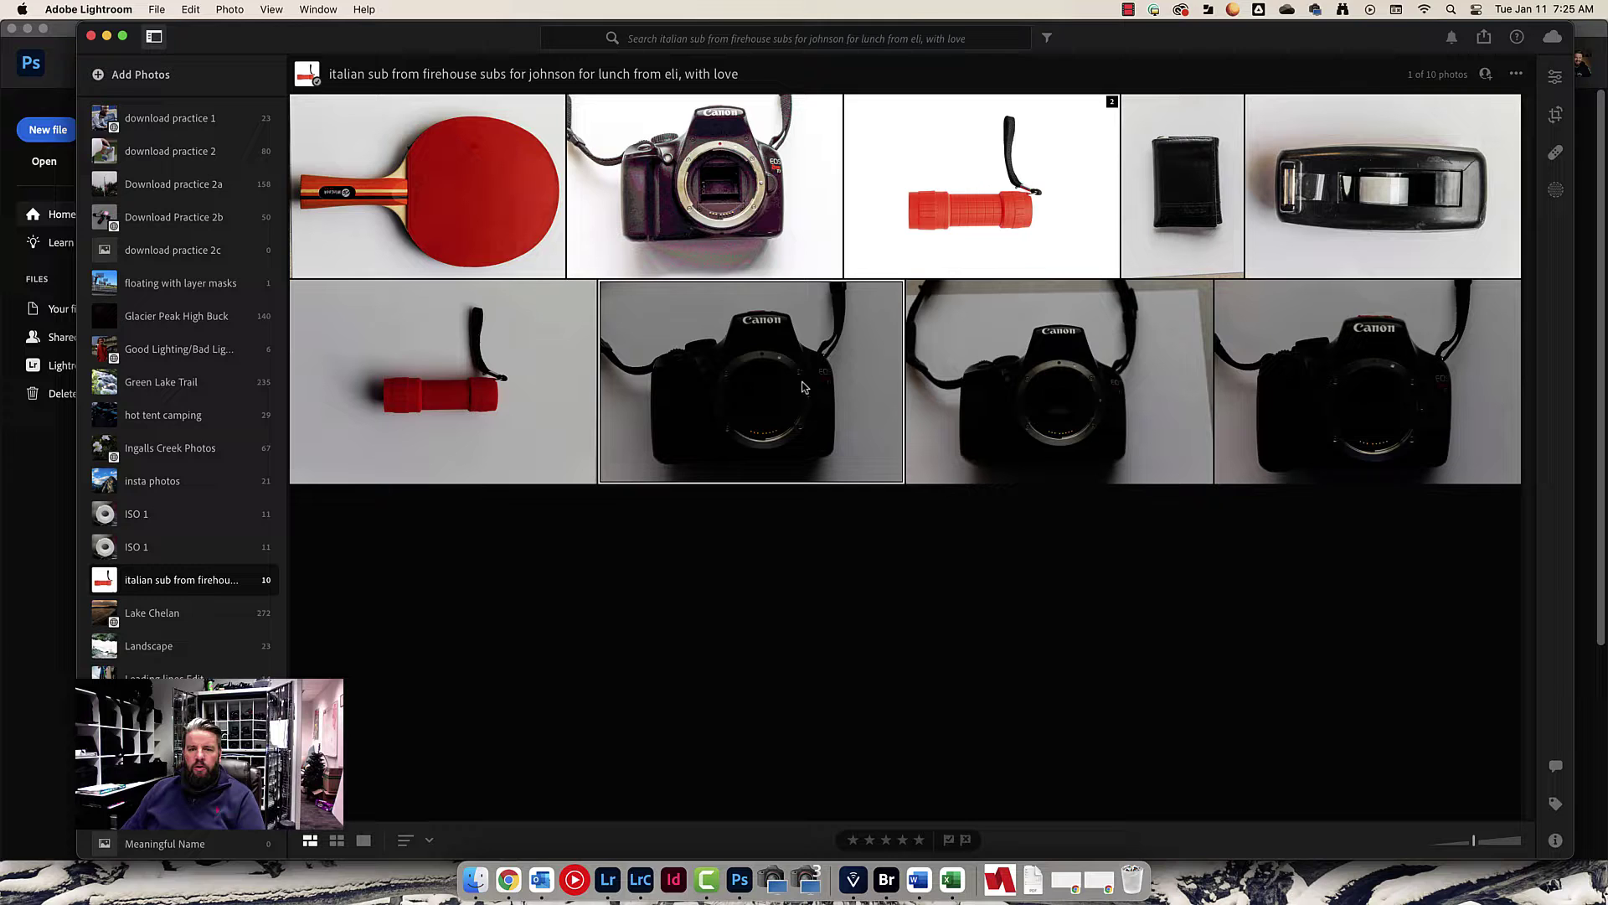
click(746, 231)
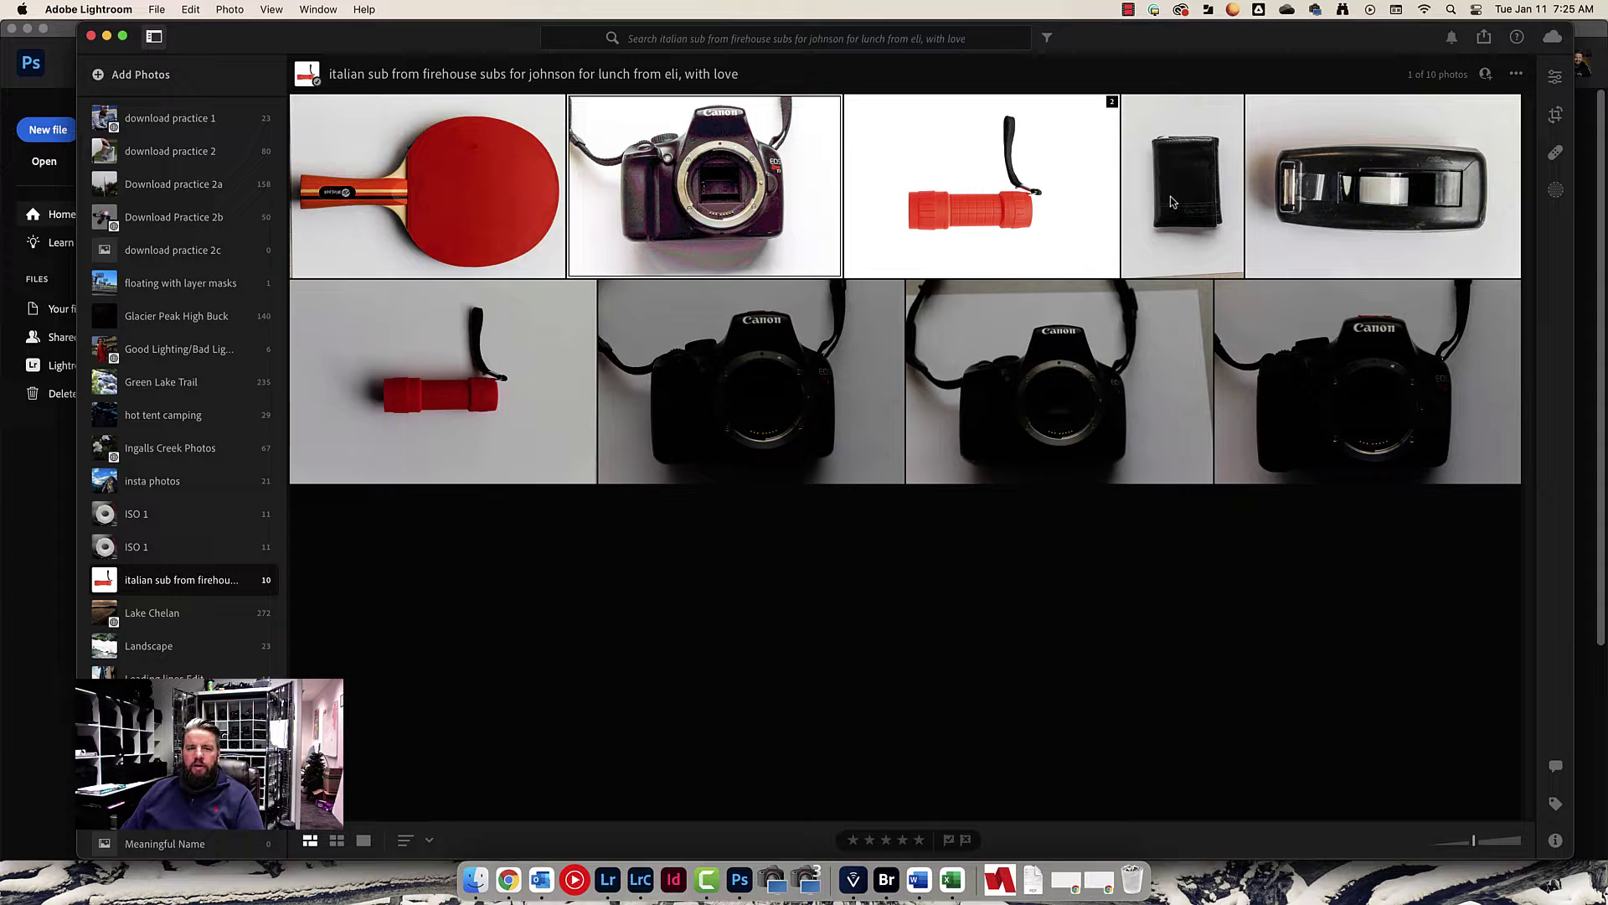
click(716, 559)
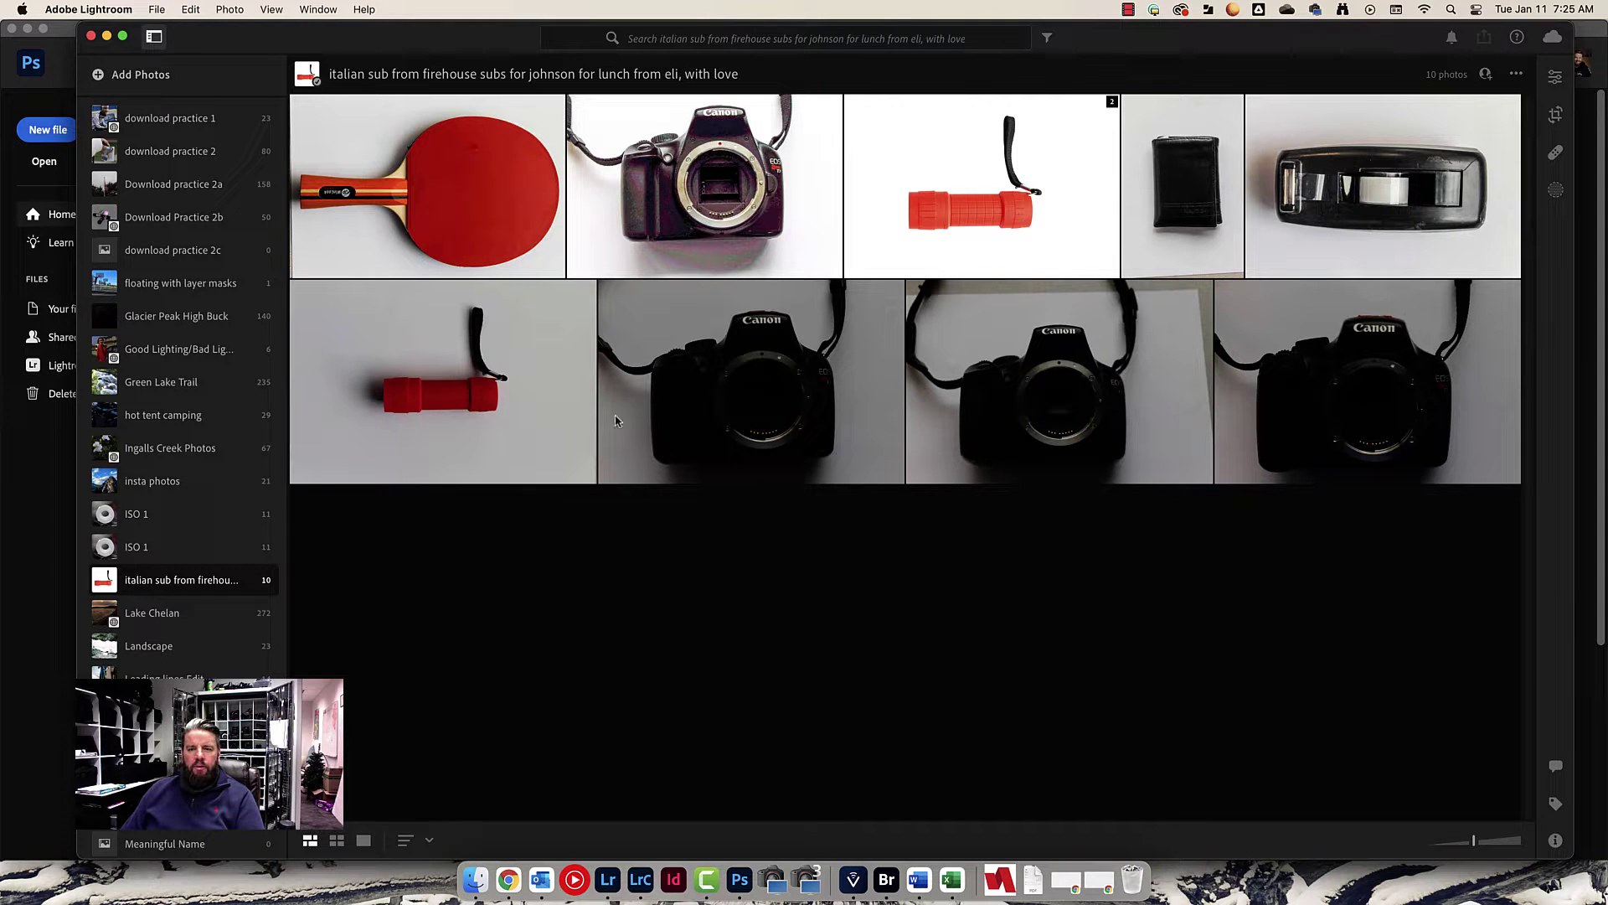
right_click(455, 189)
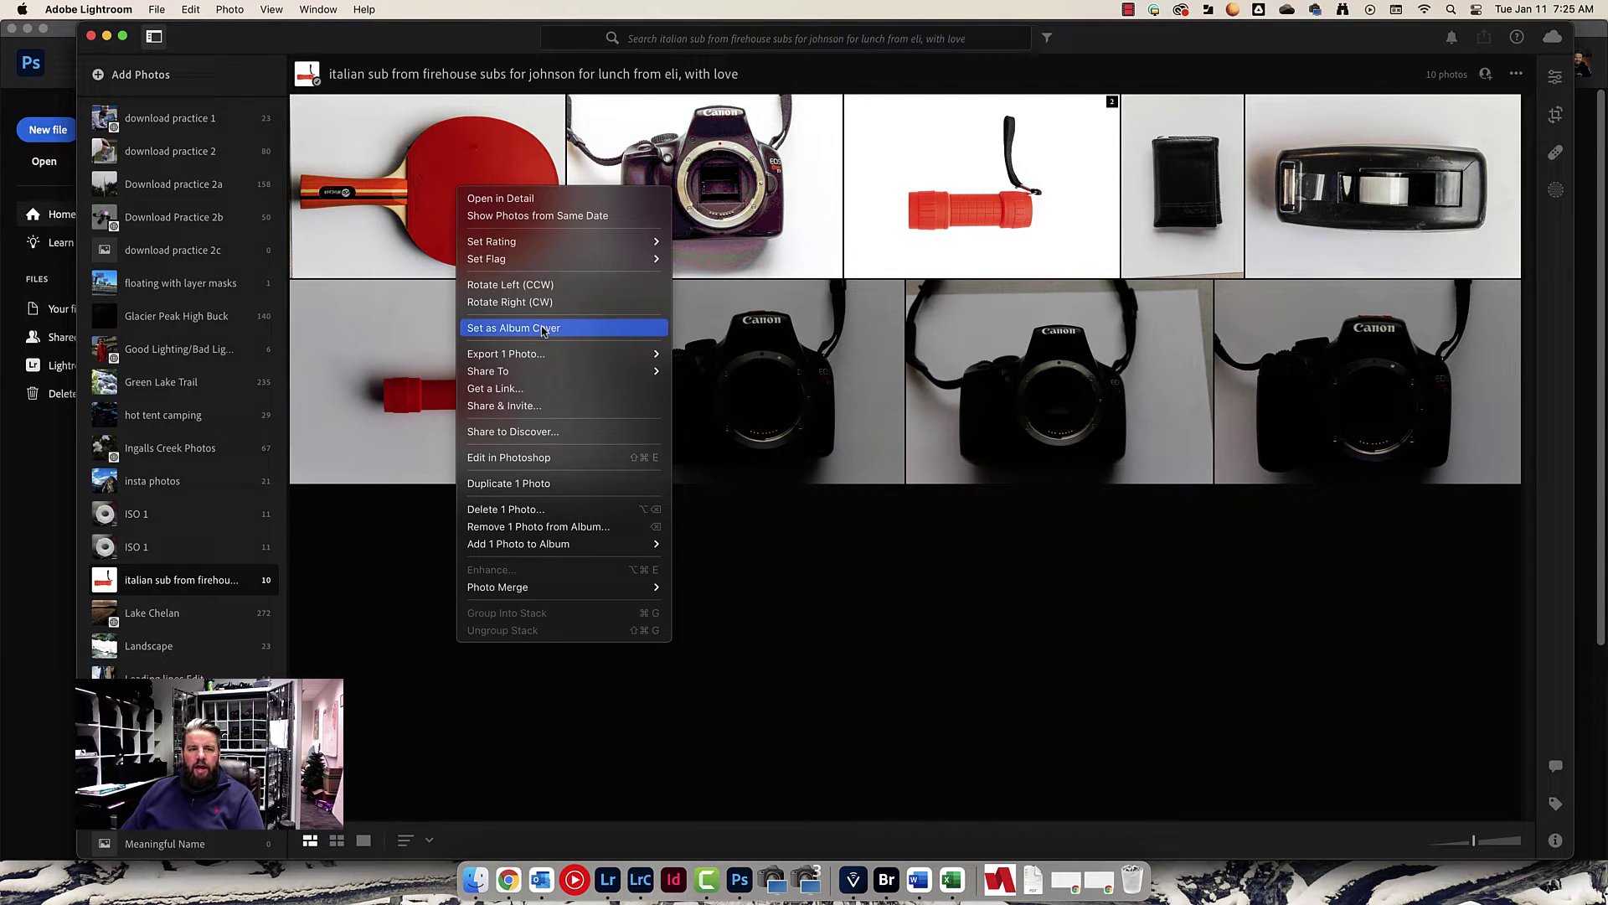
Edit the paddle photo in Photoshop and select the paddle with the Object Selection Tool
click(575, 461)
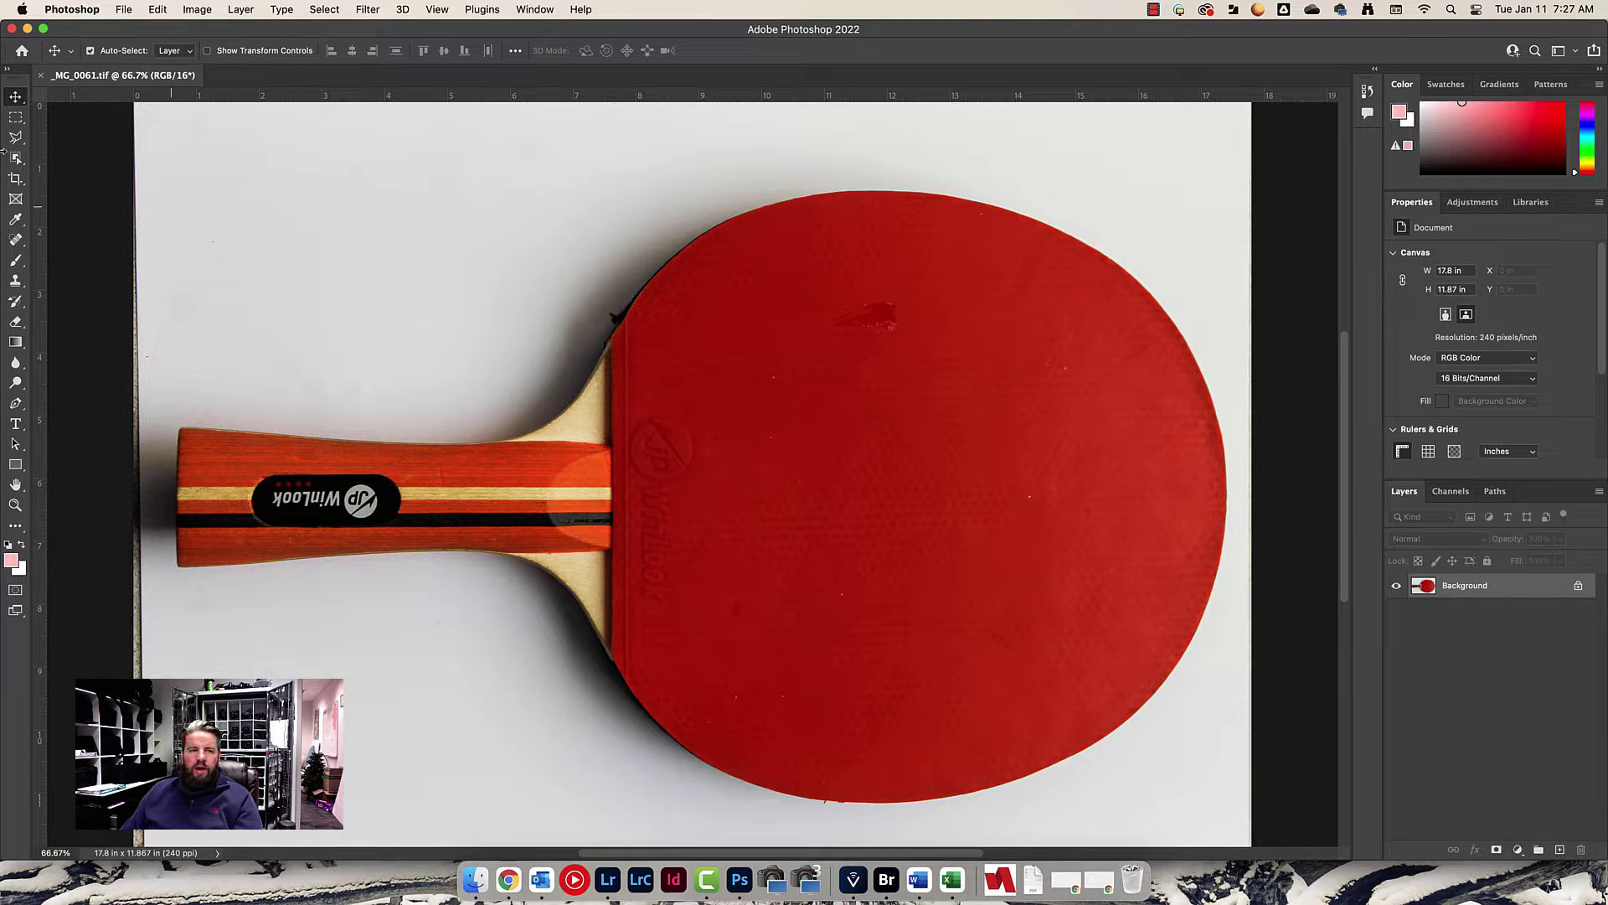
click(15, 159)
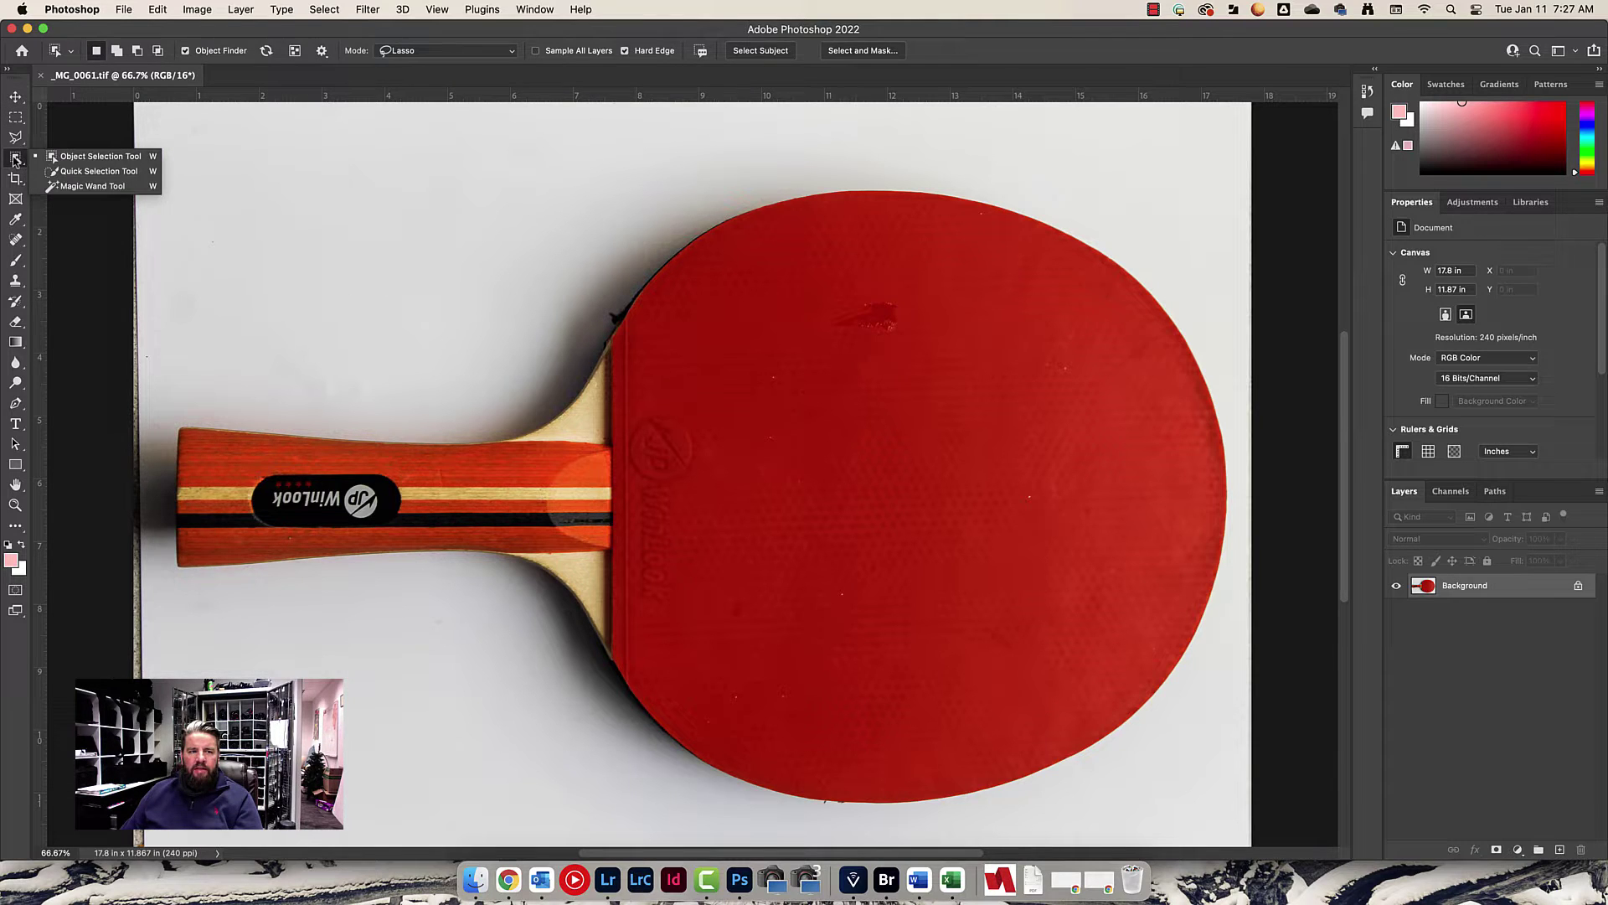
click(93, 157)
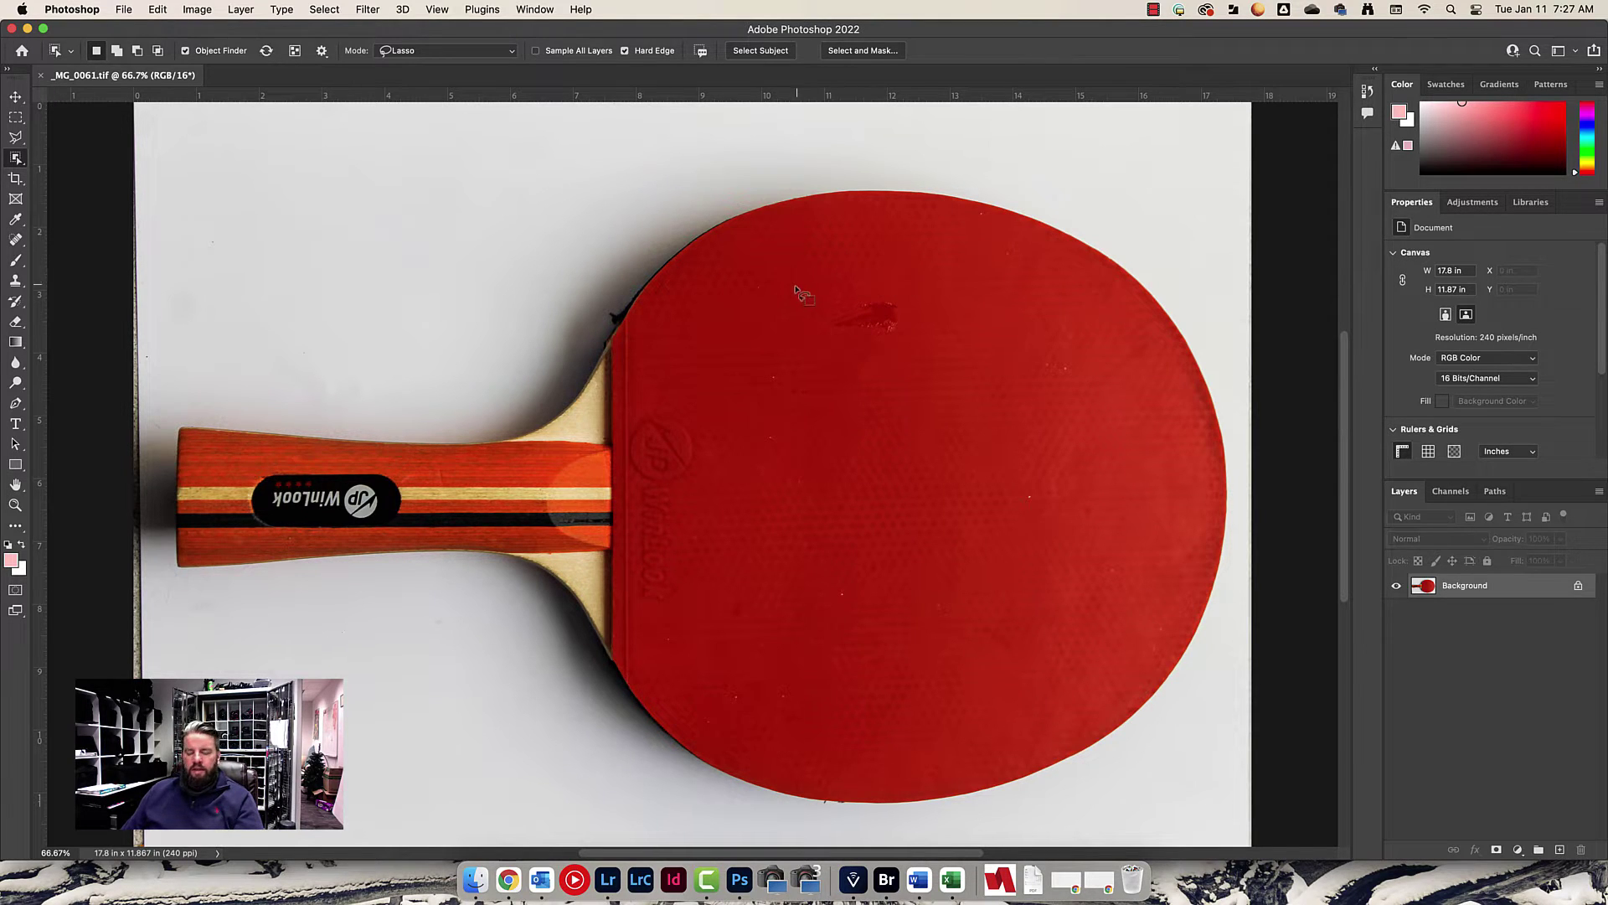
click(1055, 369)
In Select and Mask, set Smooth 76 and Shift Edge -38%, decontaminate colours, and output to a masked new layer
key(super+alt+r)
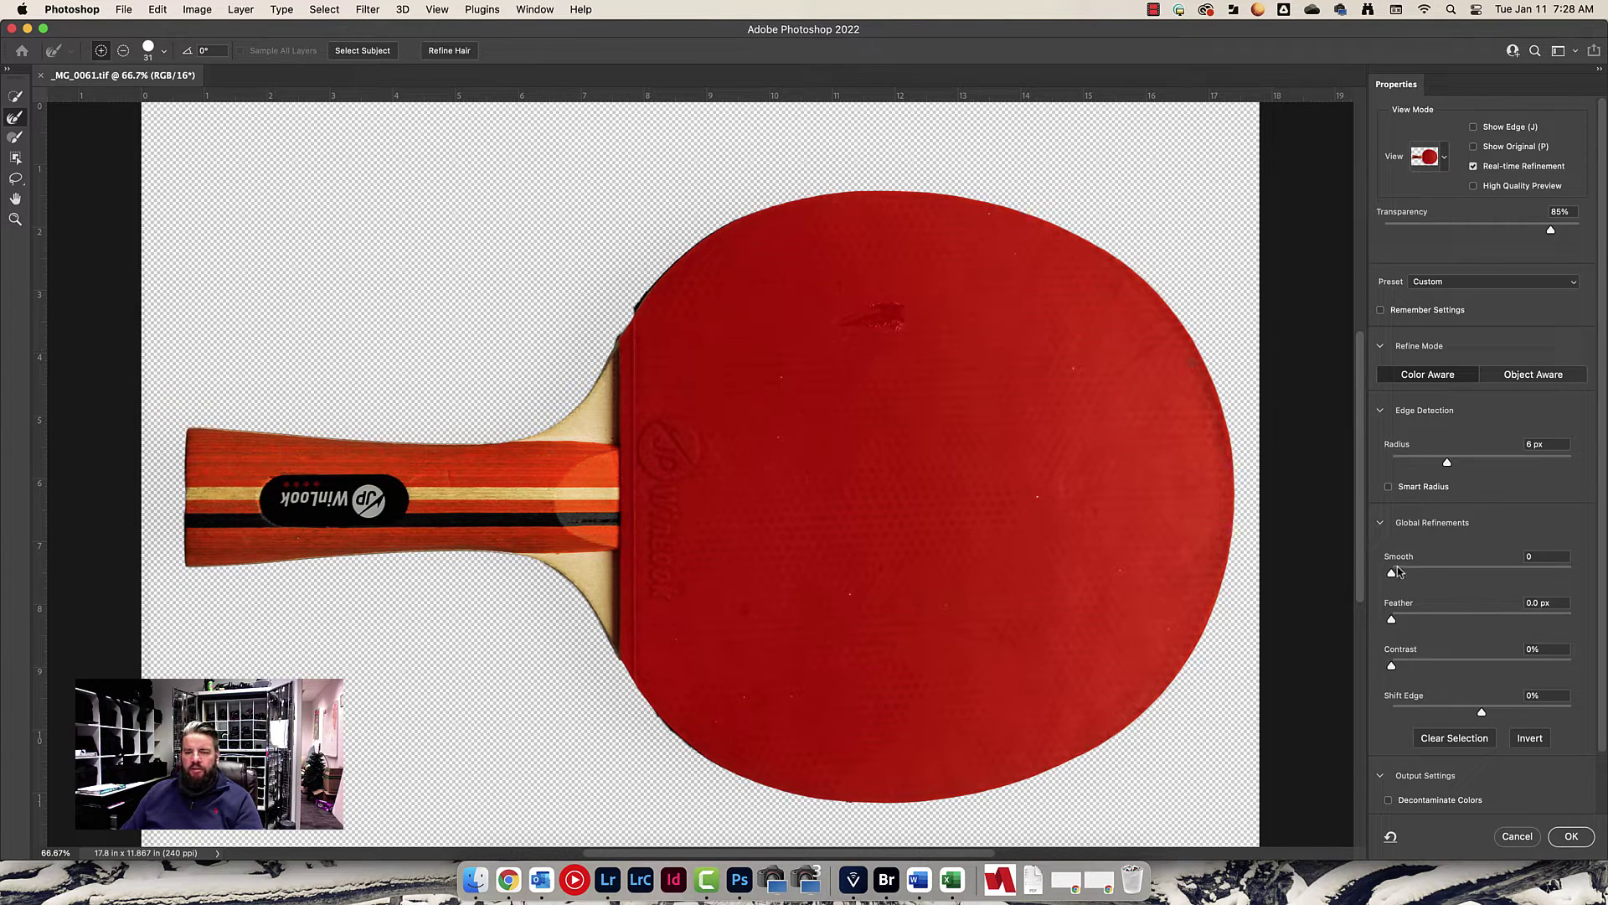
drag(1396, 571, 1530, 574)
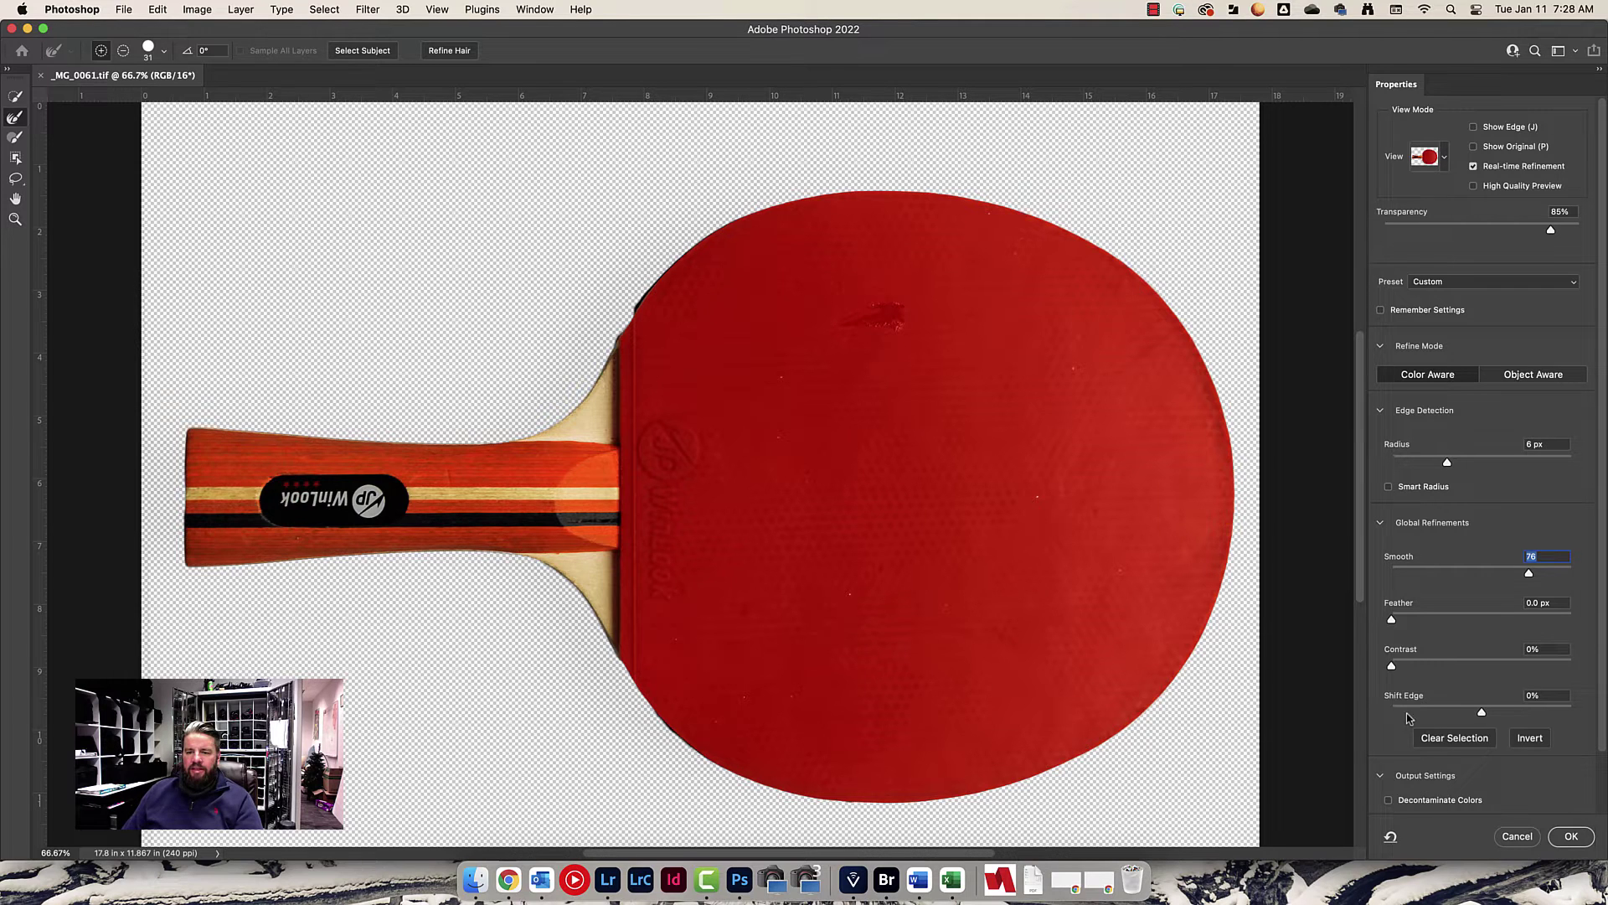
drag(1481, 712, 1447, 712)
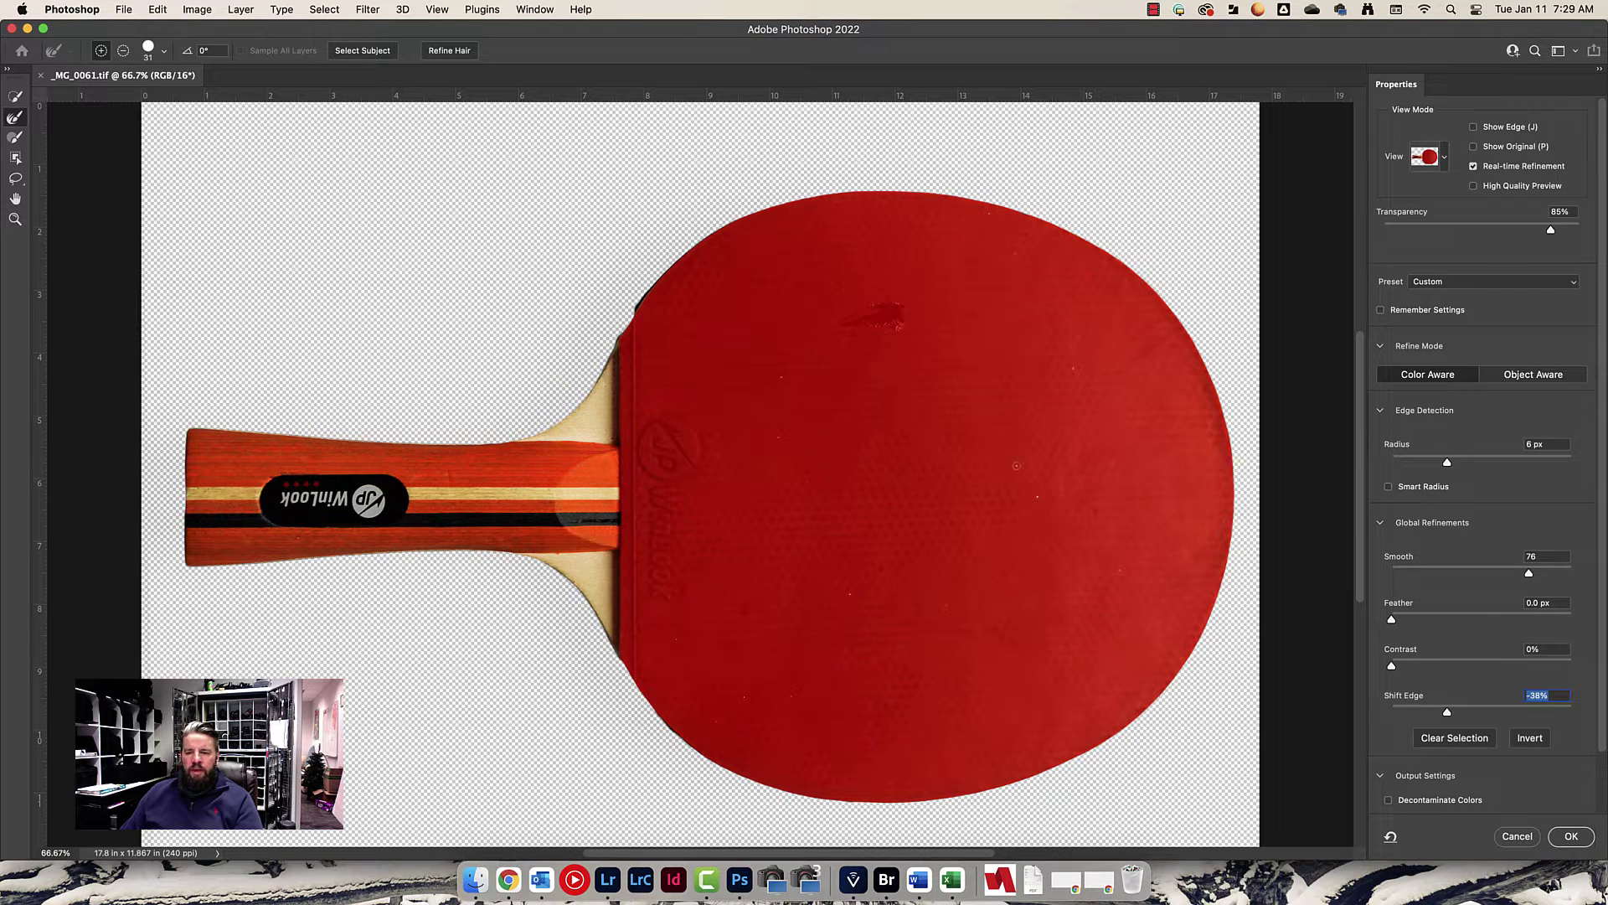
scroll(1519, 777, down, 1)
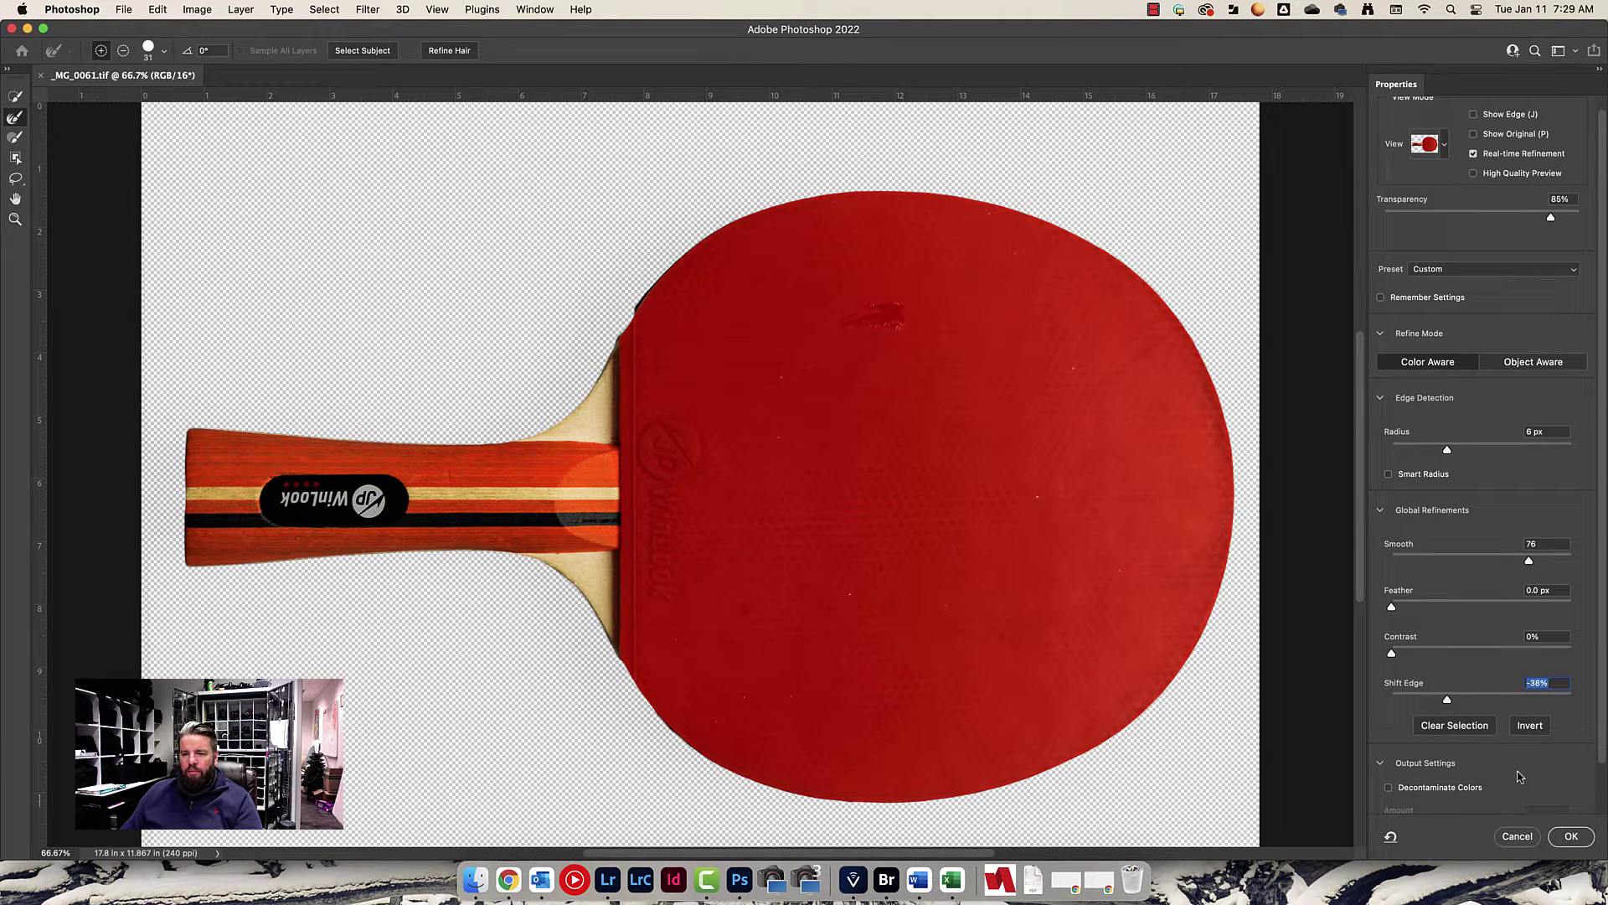
scroll(1519, 776, down, 3)
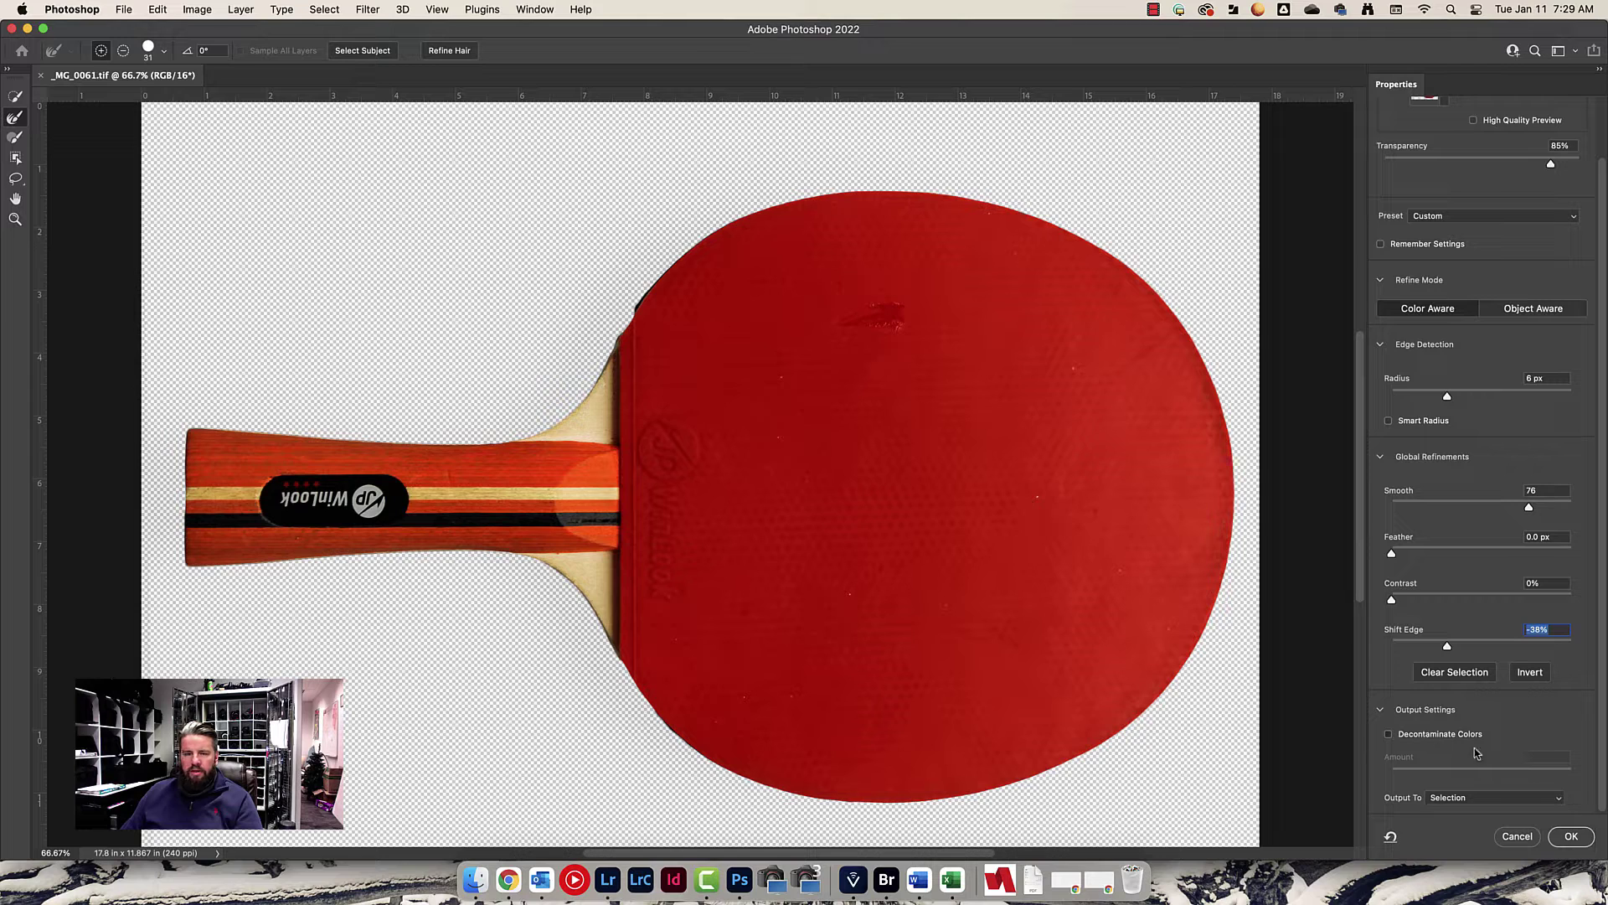
click(1389, 735)
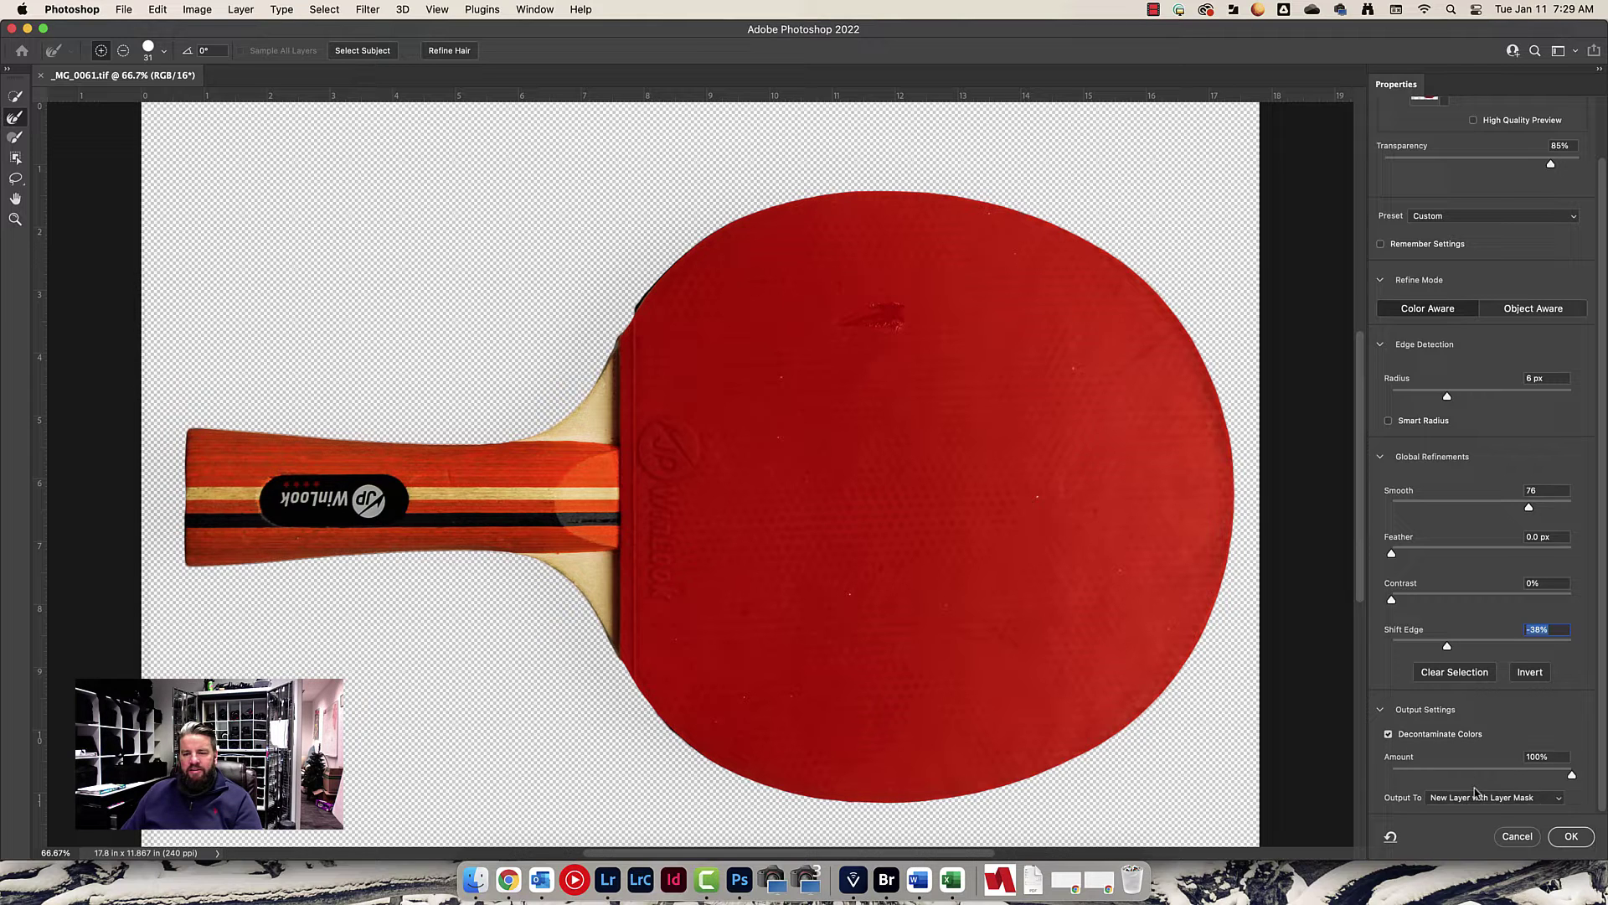
click(1571, 838)
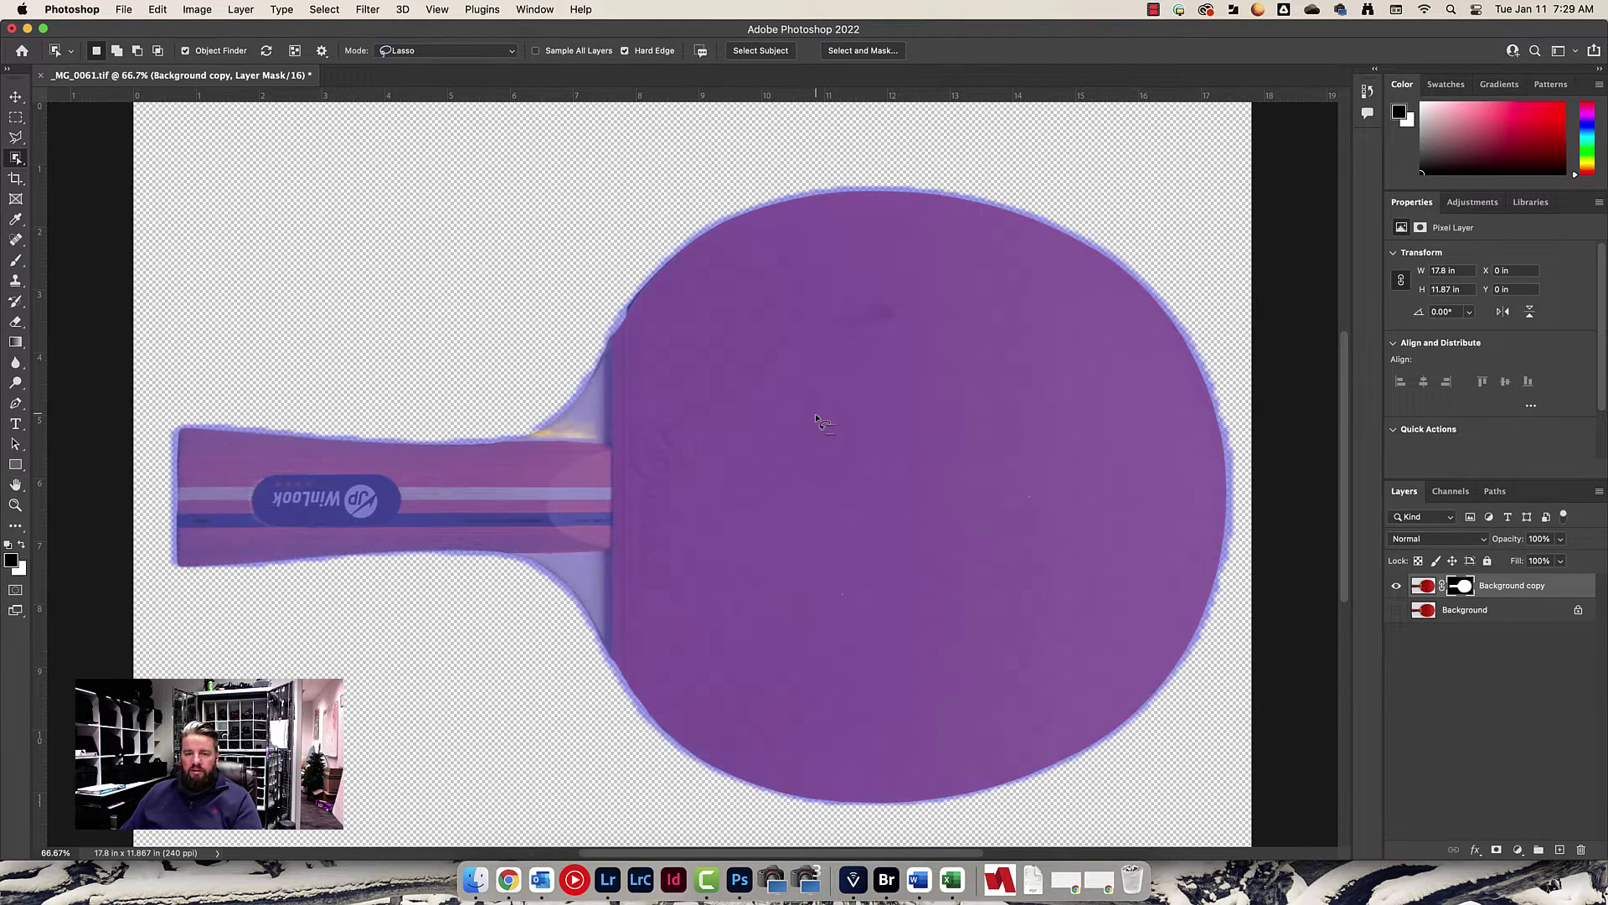
Return to Photoshop and save the paddle cutout as _MG_0061-Edit.tif
key(ctrl+Up)
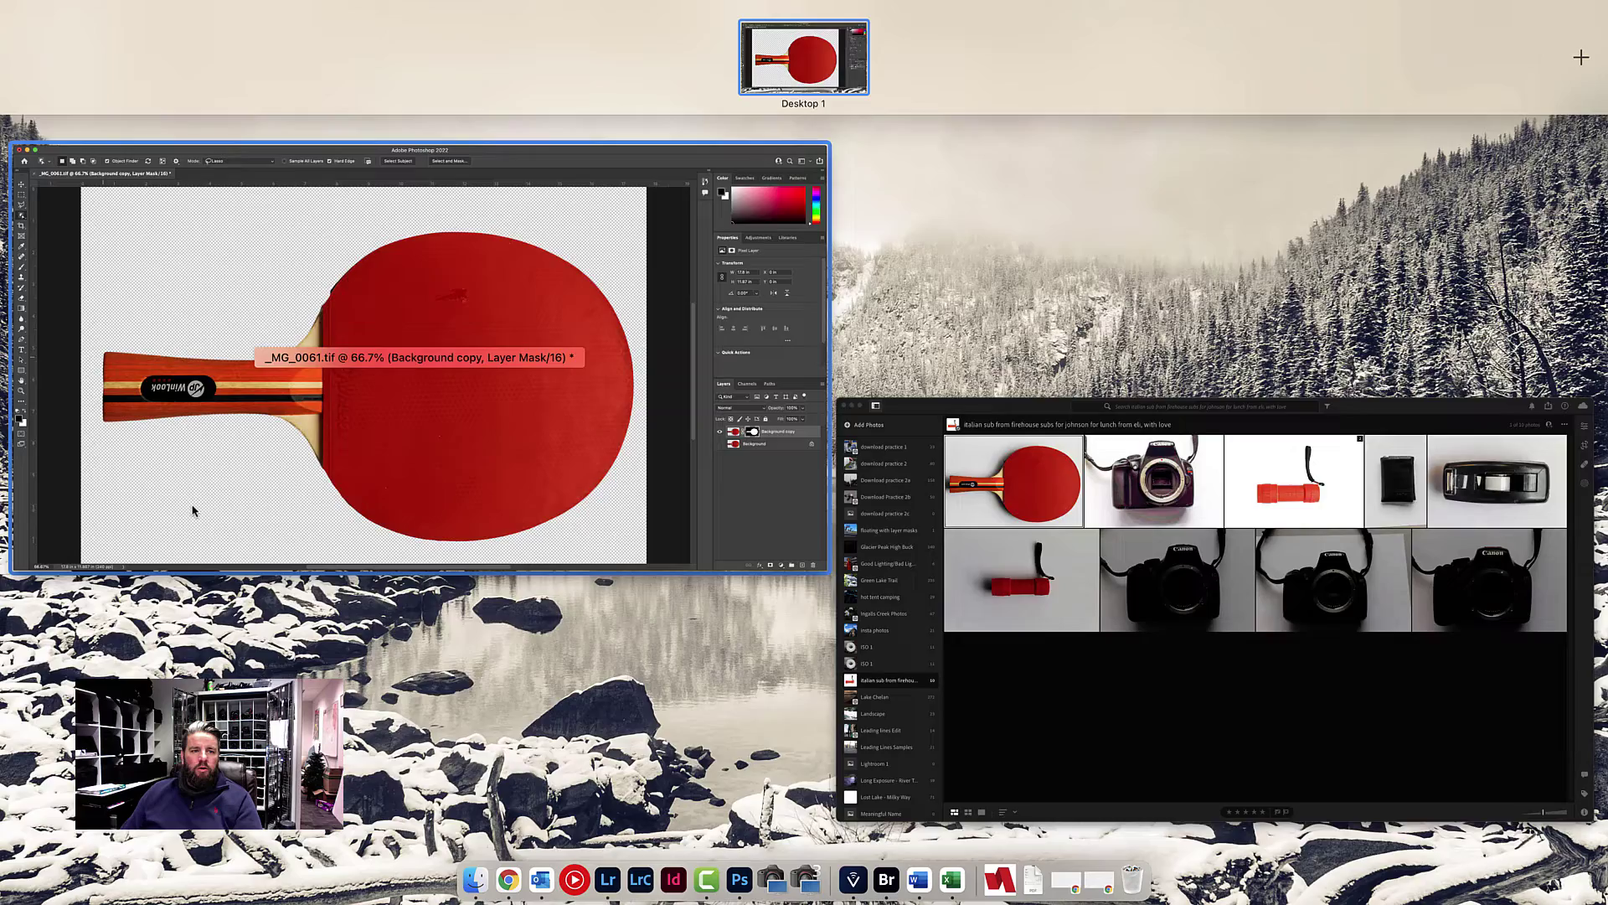
click(191, 510)
click(123, 10)
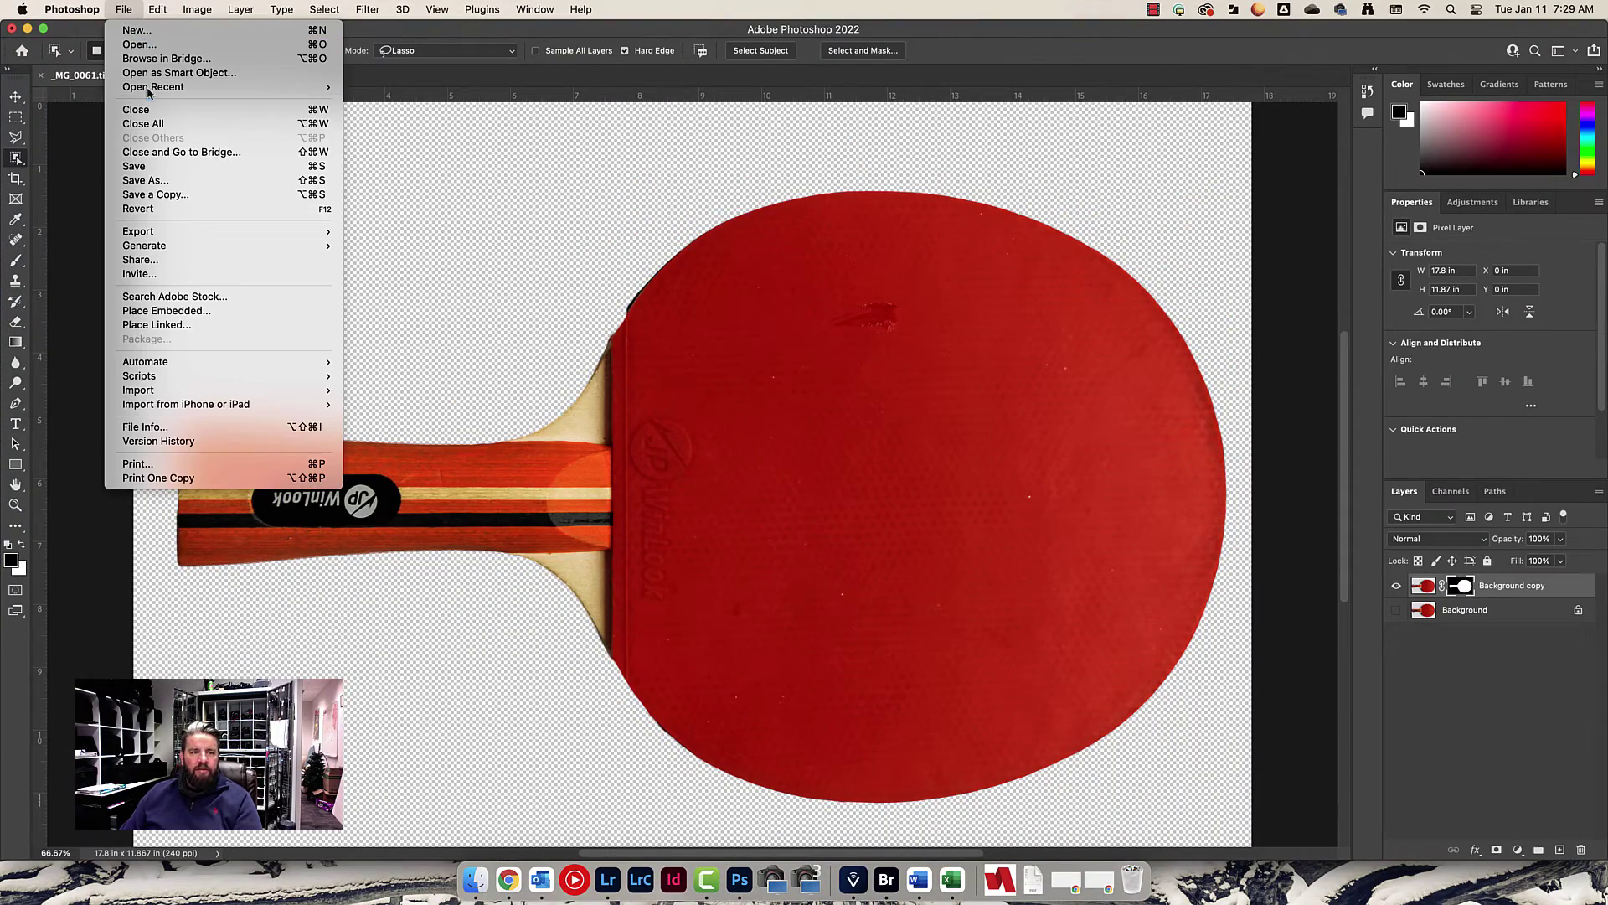
click(146, 172)
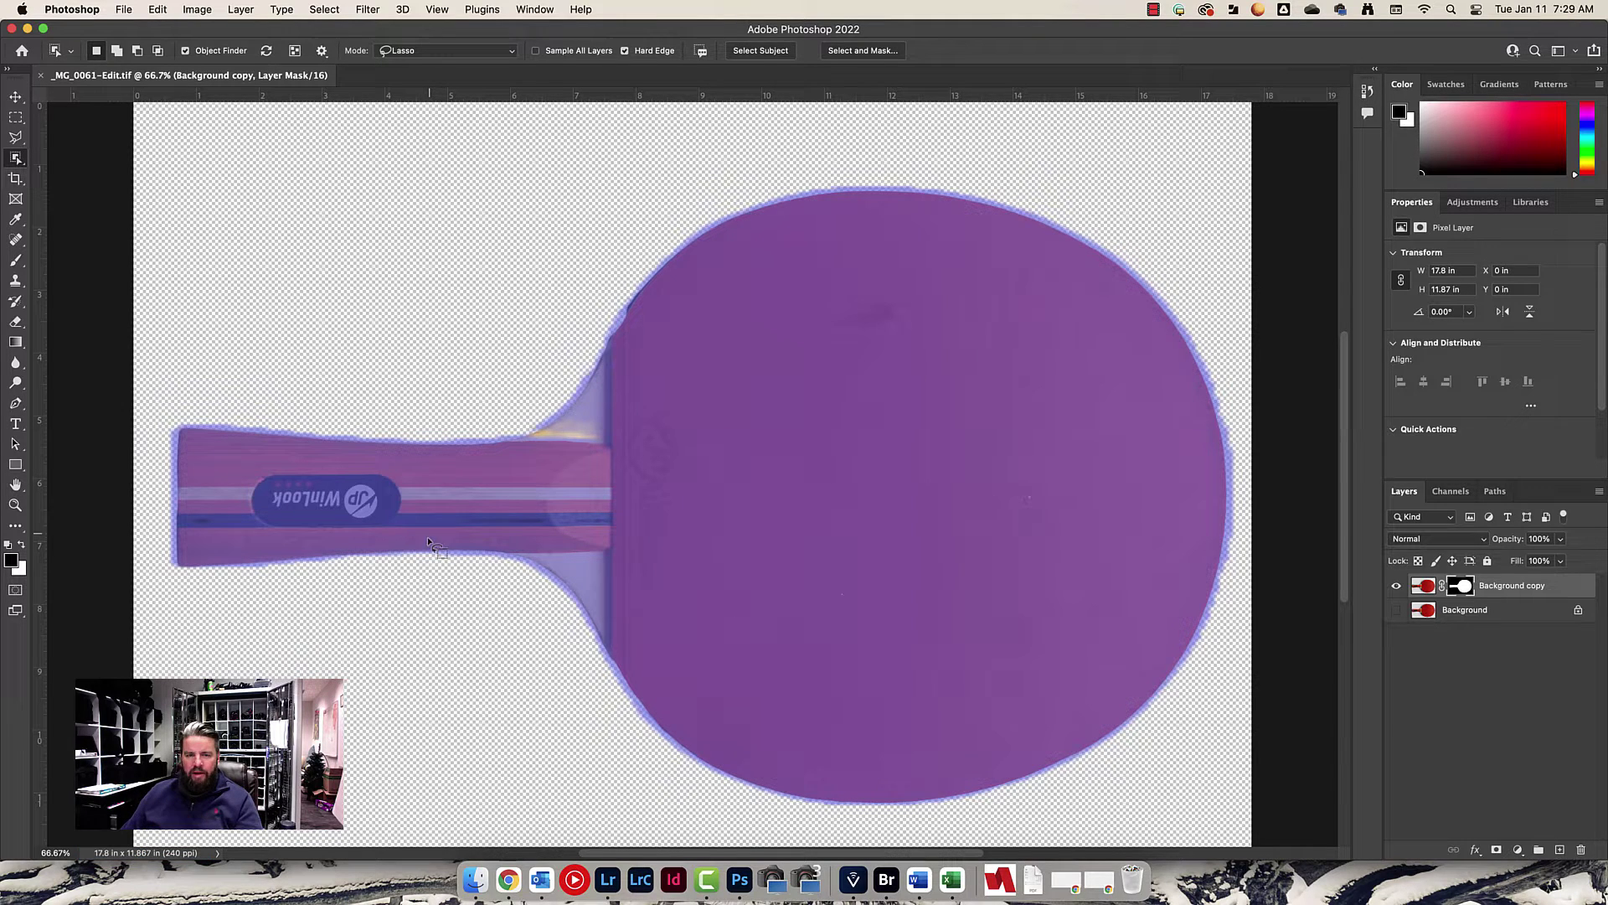
Start a new document and enter width 11, switching units to pixels and back to inches
click(125, 14)
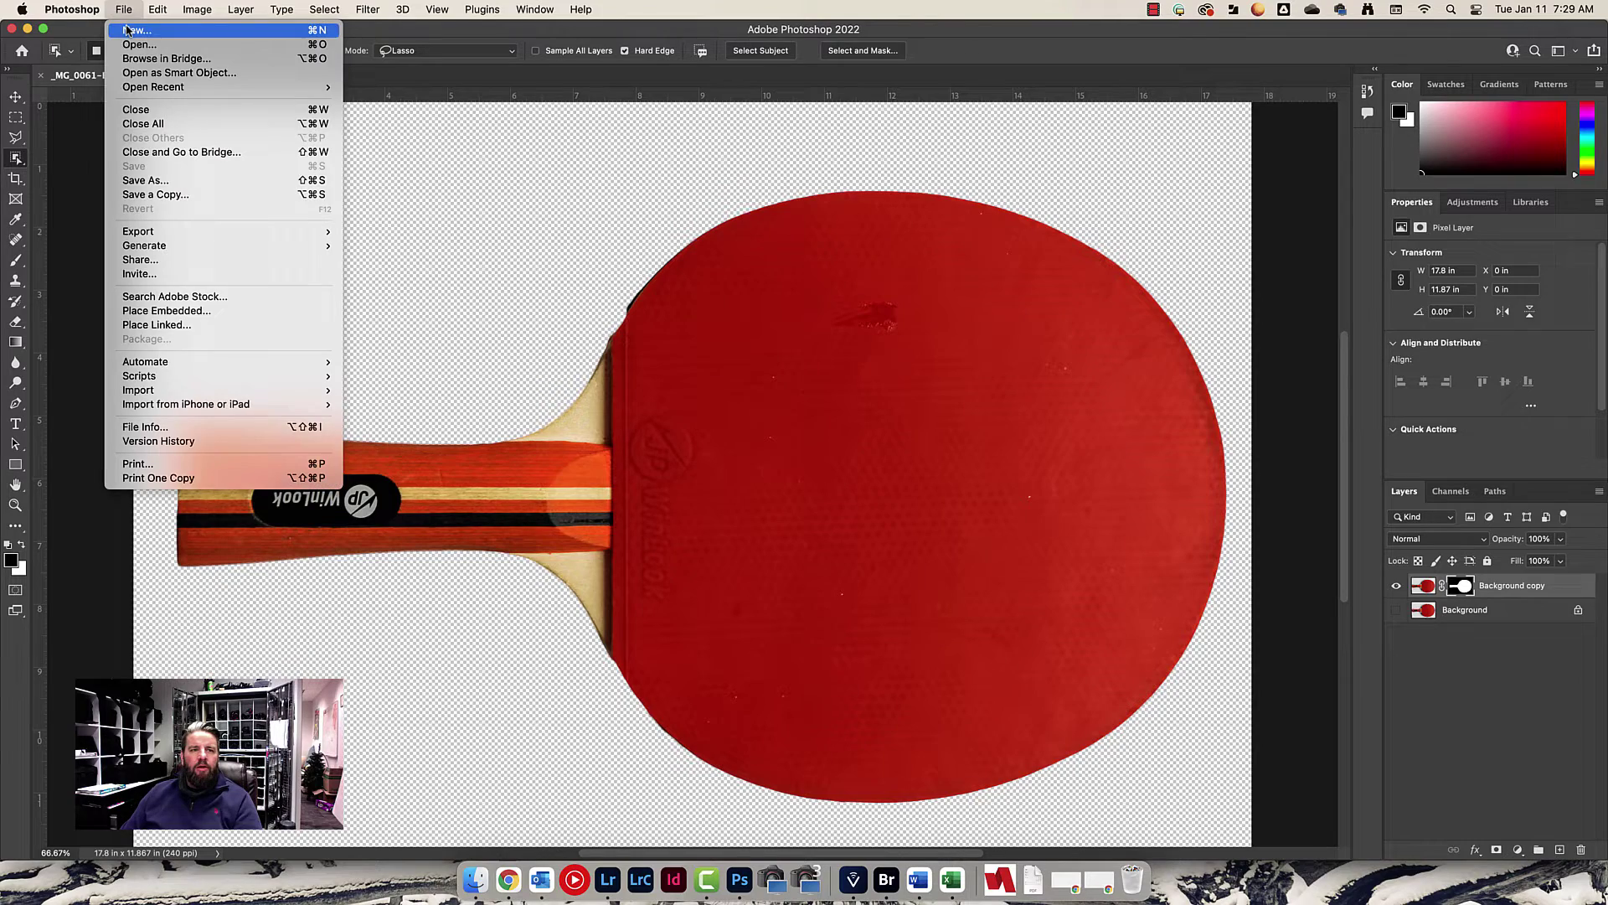
click(129, 32)
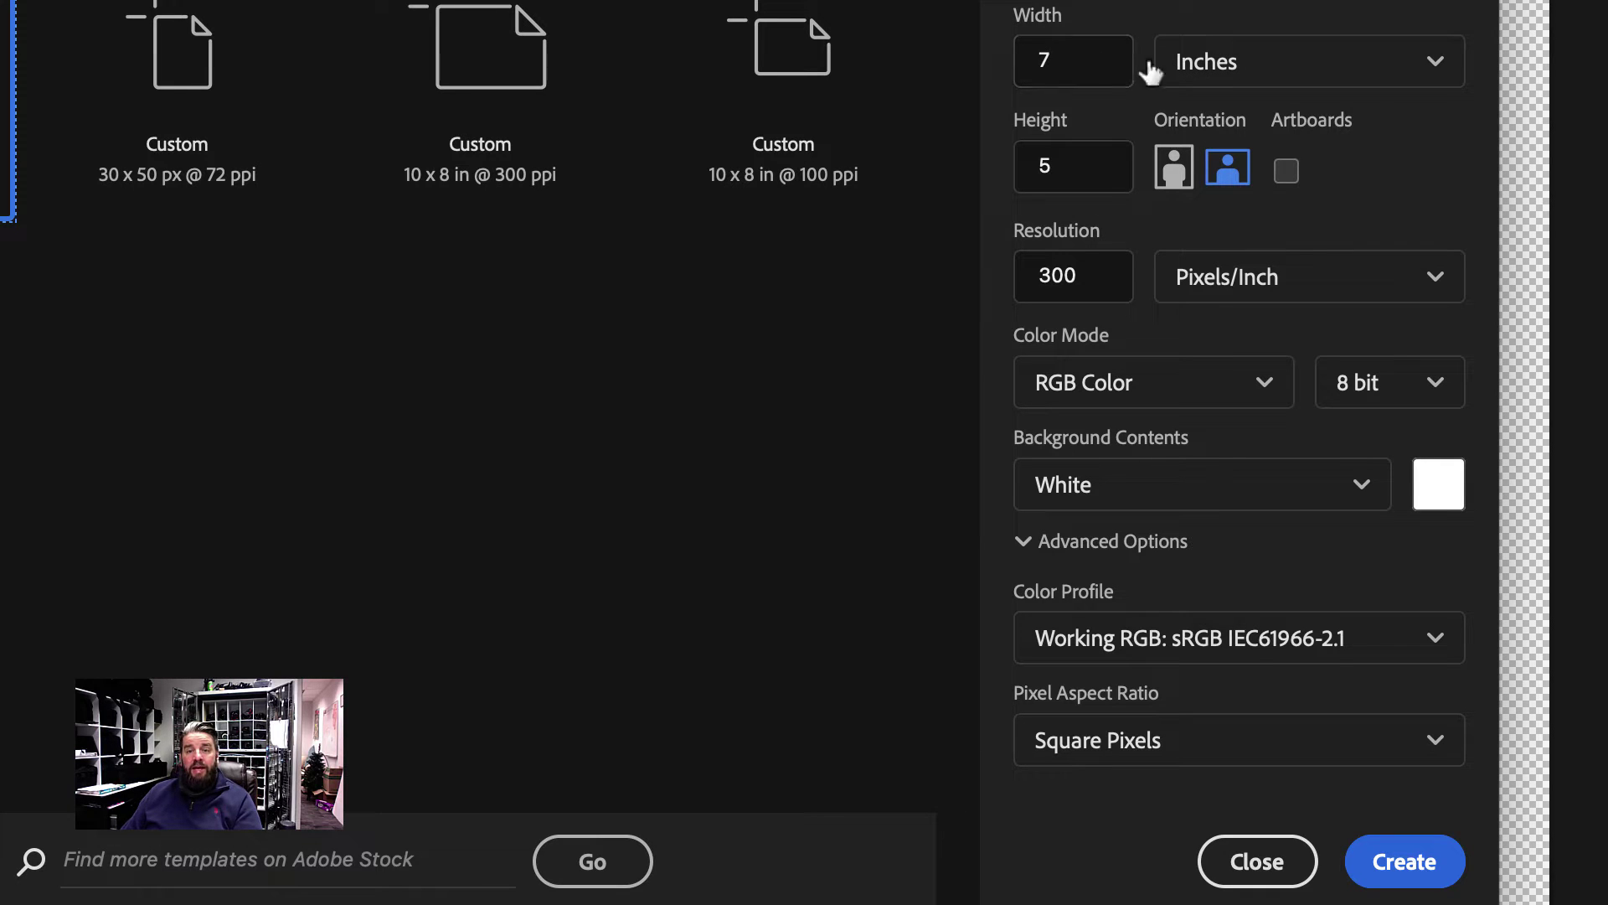
double_click(1041, 65)
text(11)
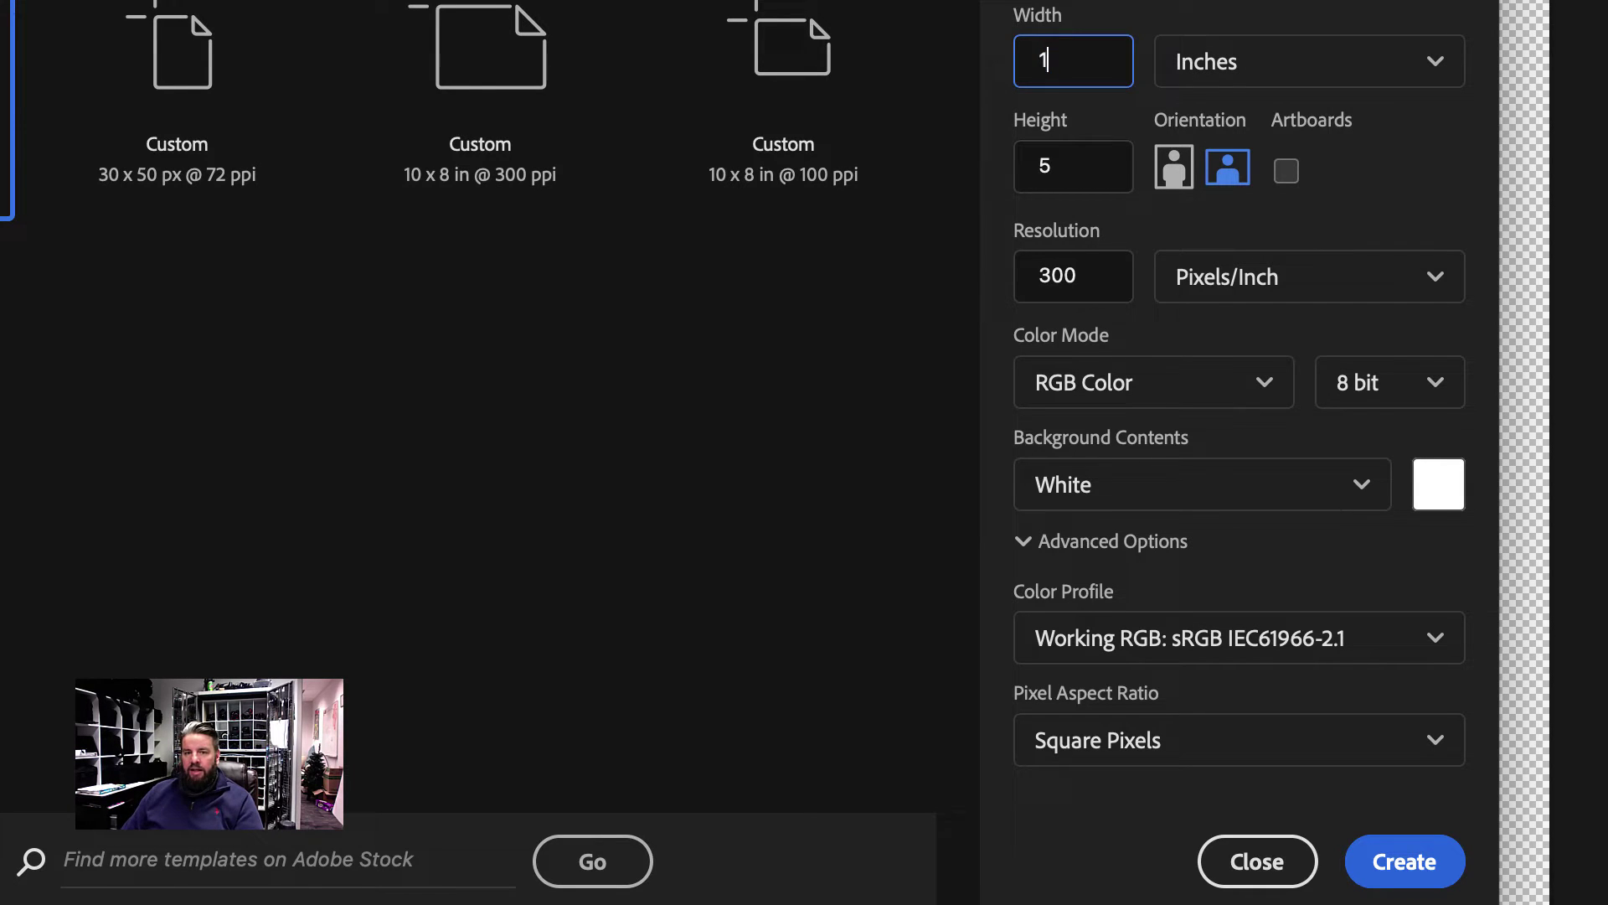
click(1219, 81)
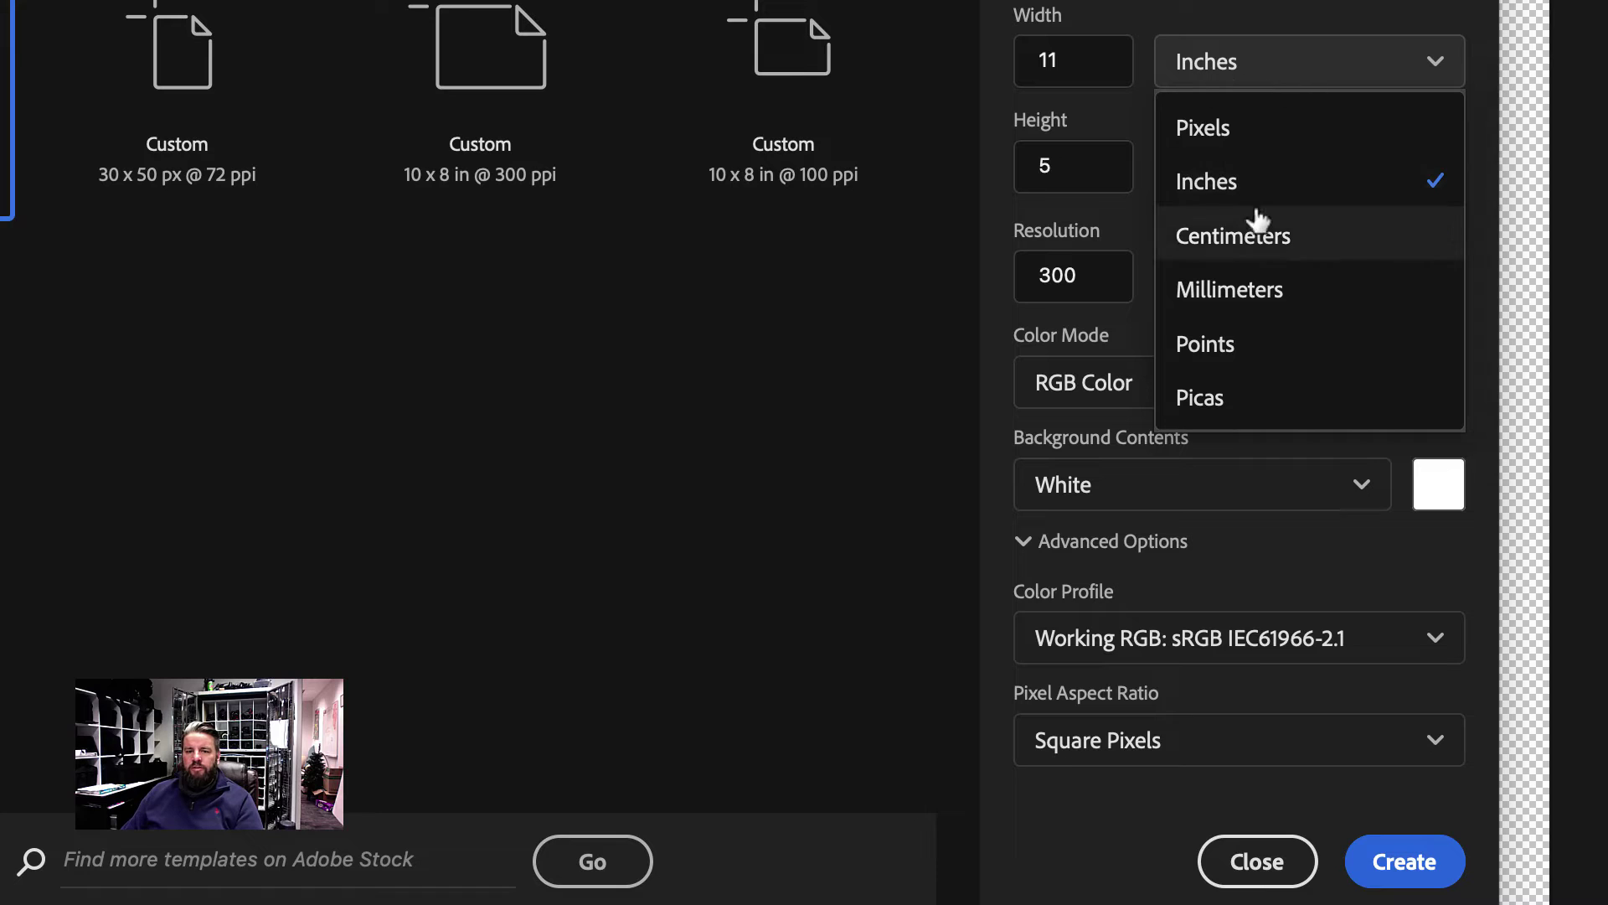
click(1211, 134)
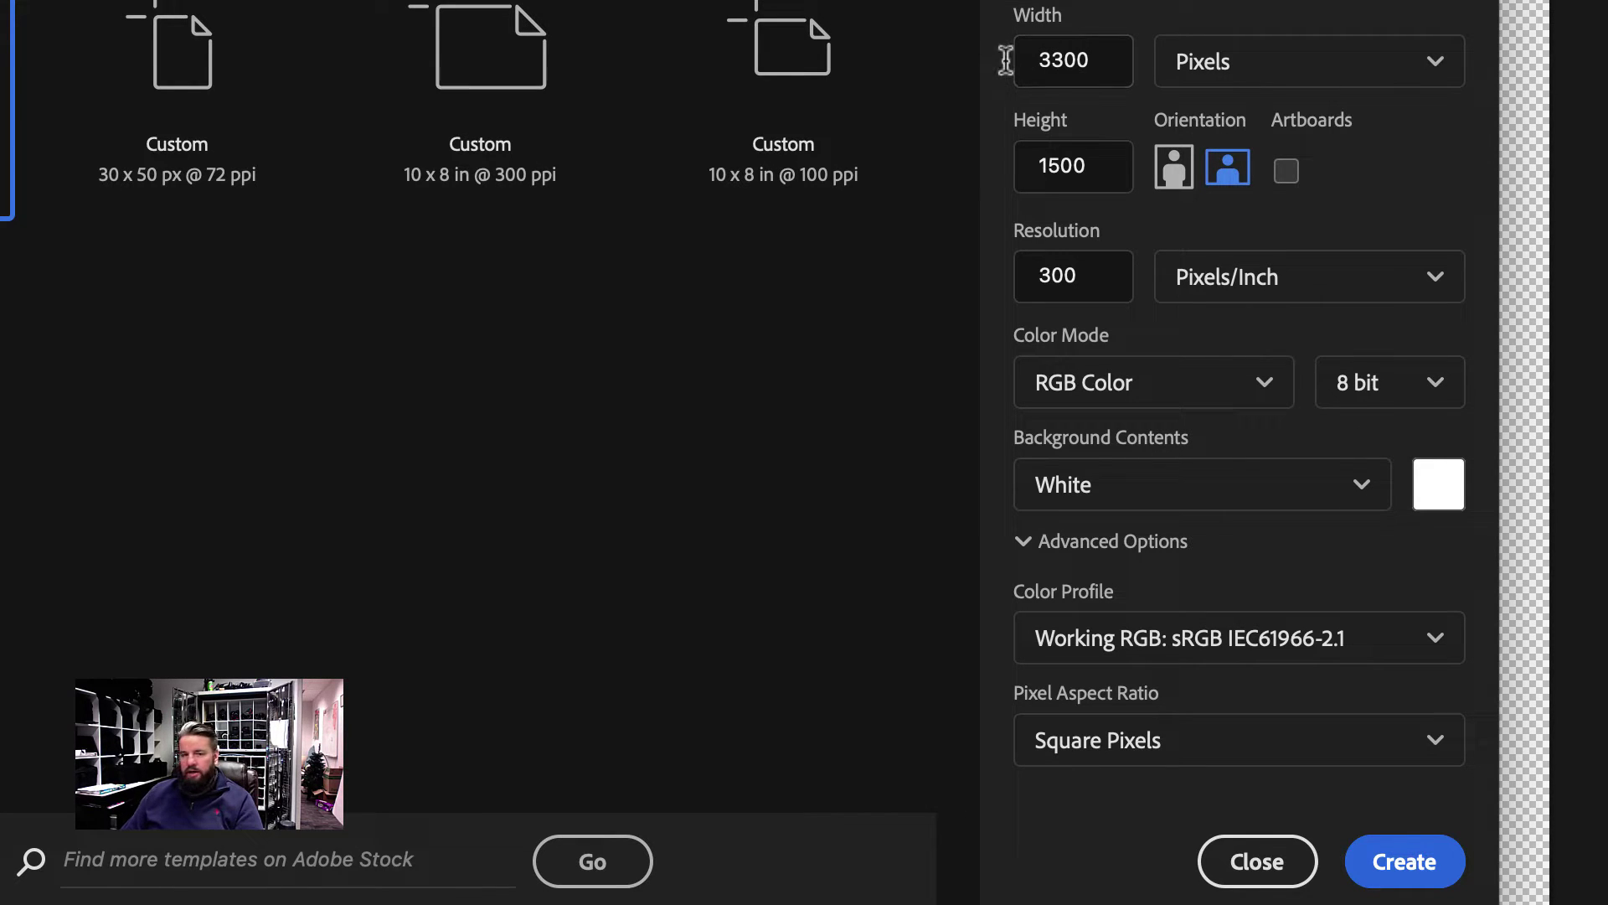
double_click(1049, 60)
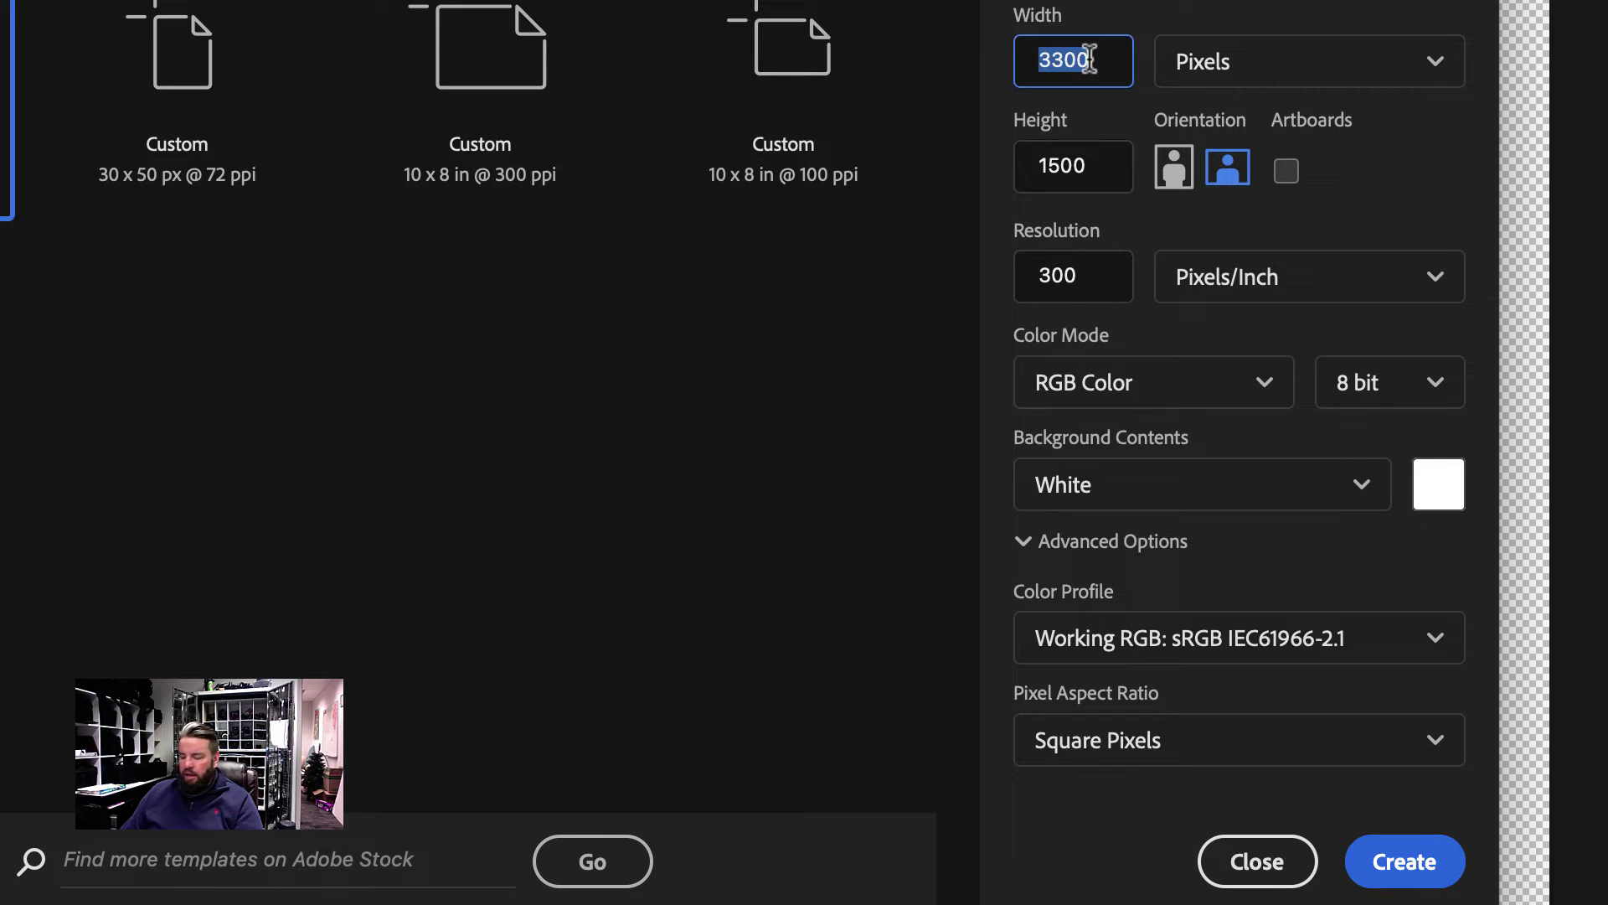
text(11)
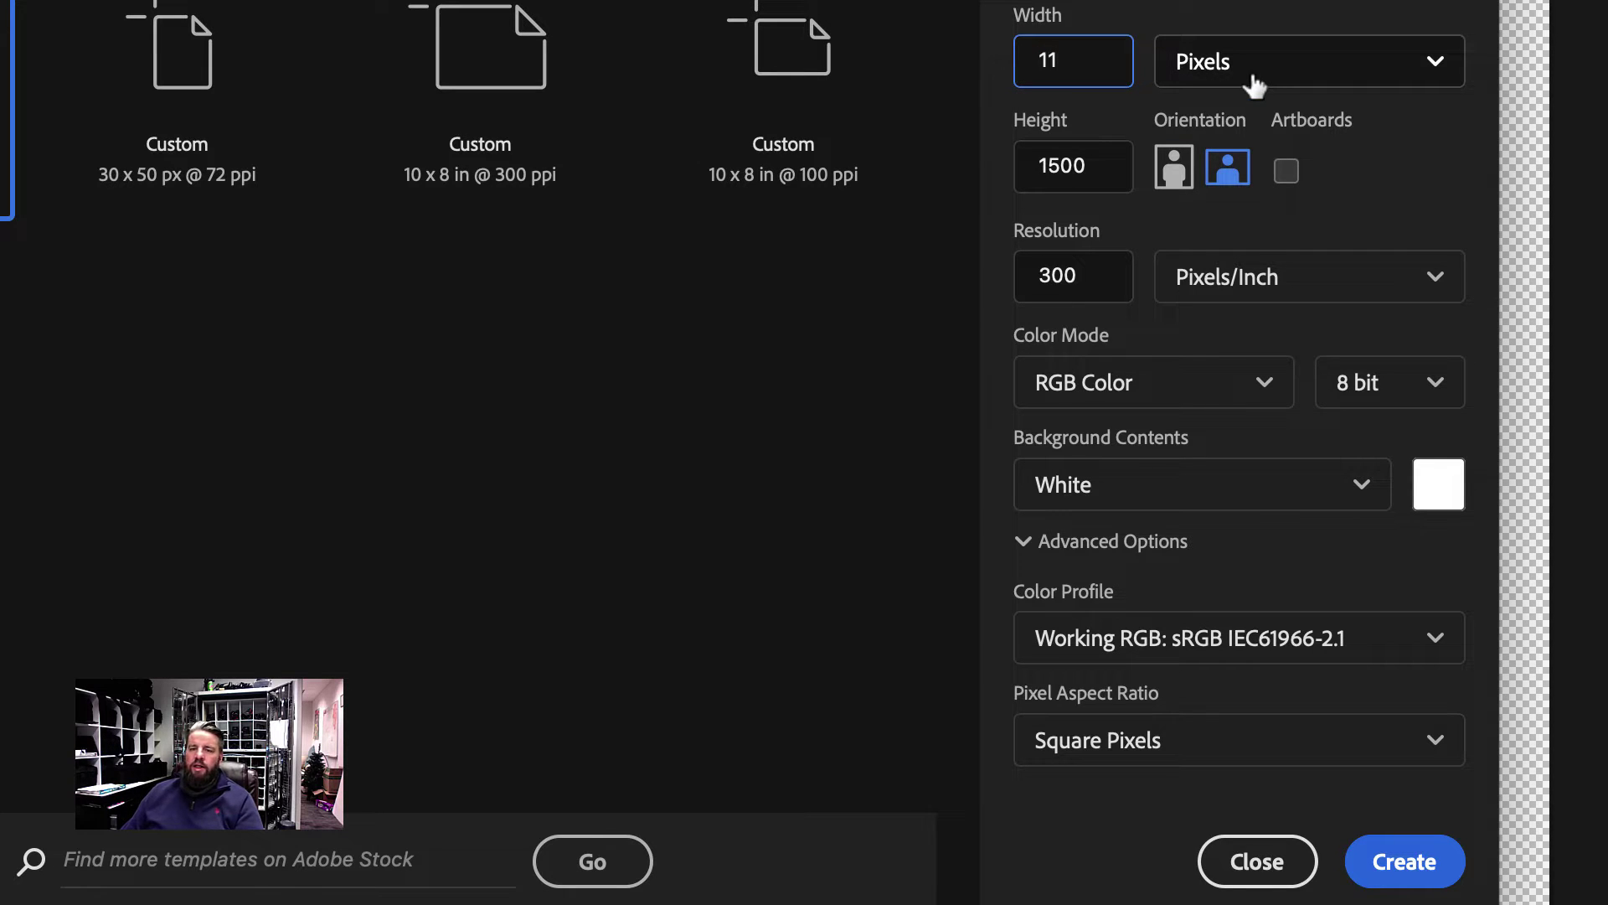
click(1249, 67)
click(1238, 173)
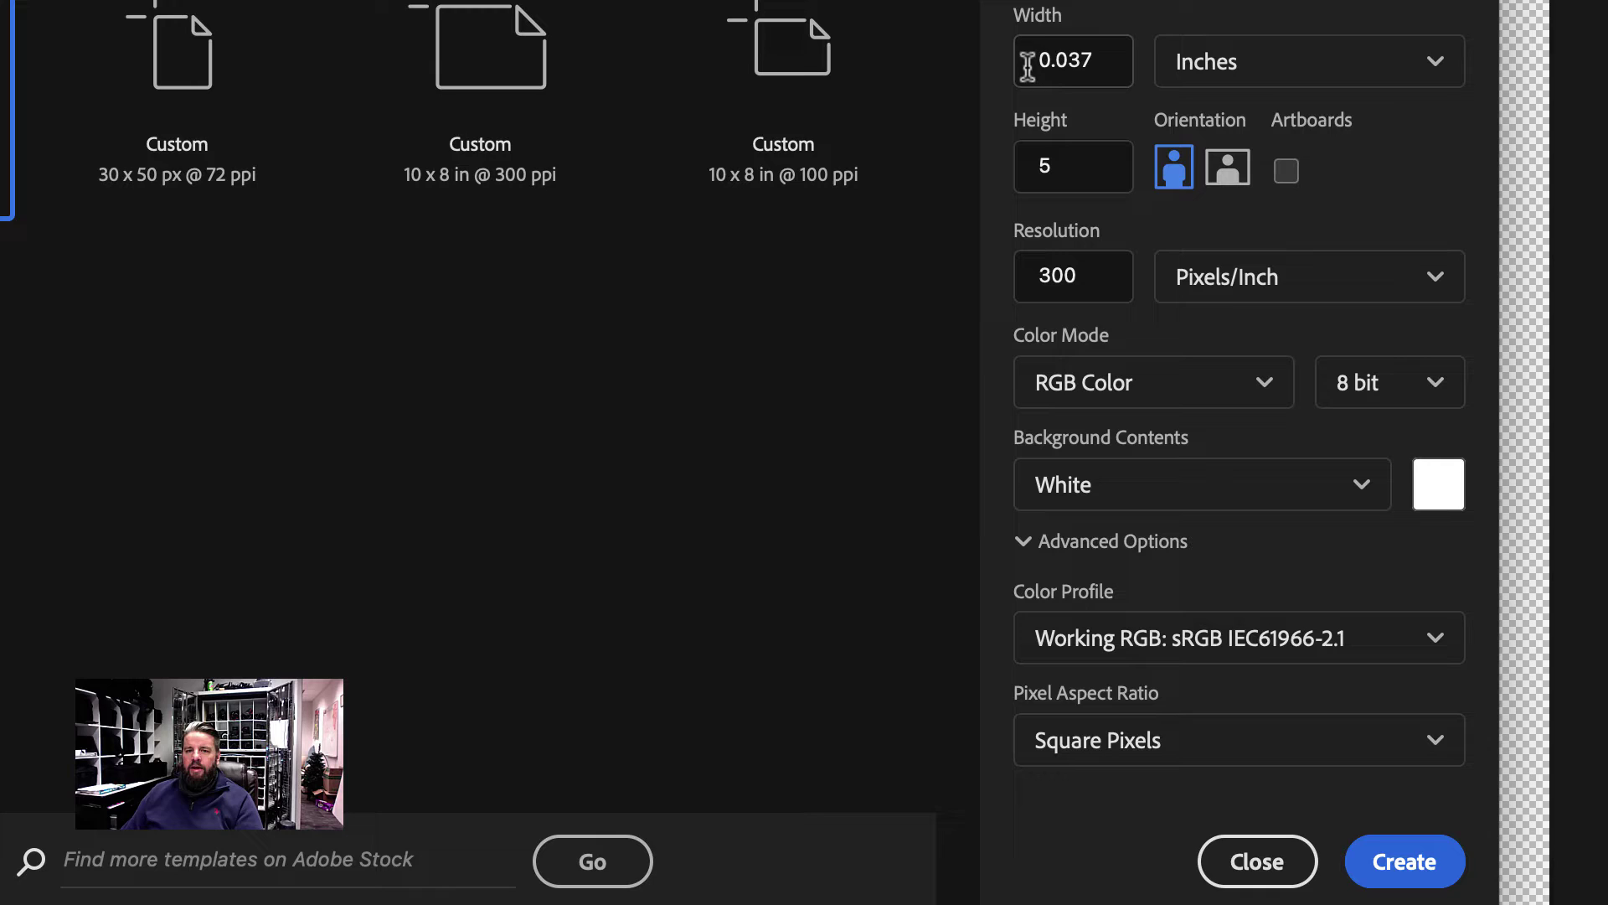
Set width 11 and height 14 inches and create the white 300 ppi document
drag(1092, 59, 1018, 57)
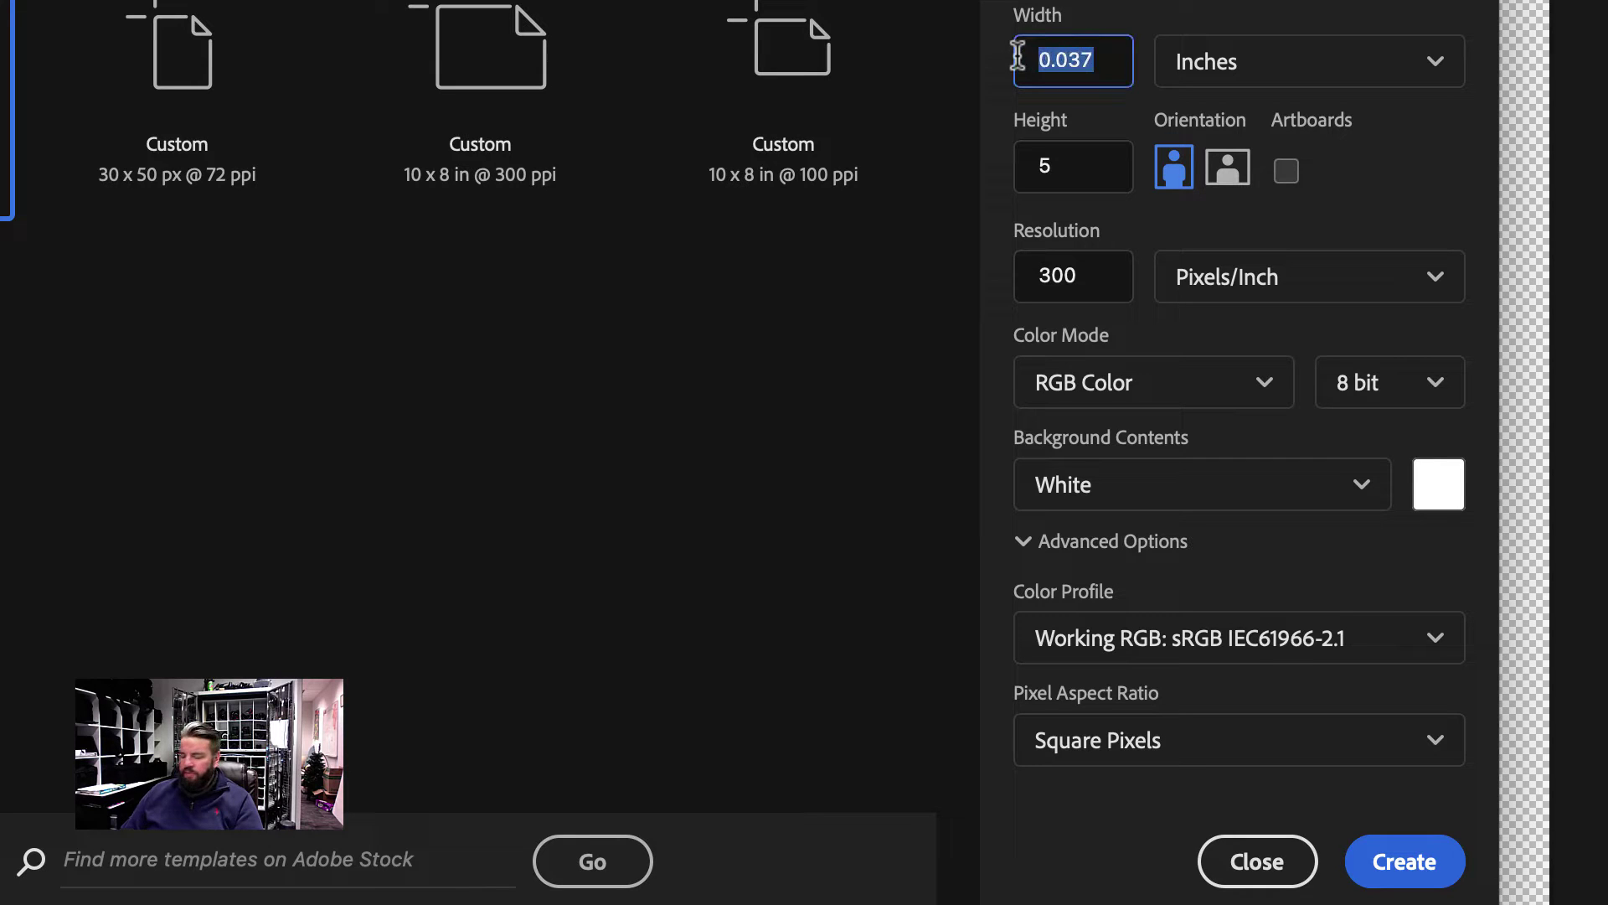
text(11)
drag(1066, 162, 1016, 162)
text(14)
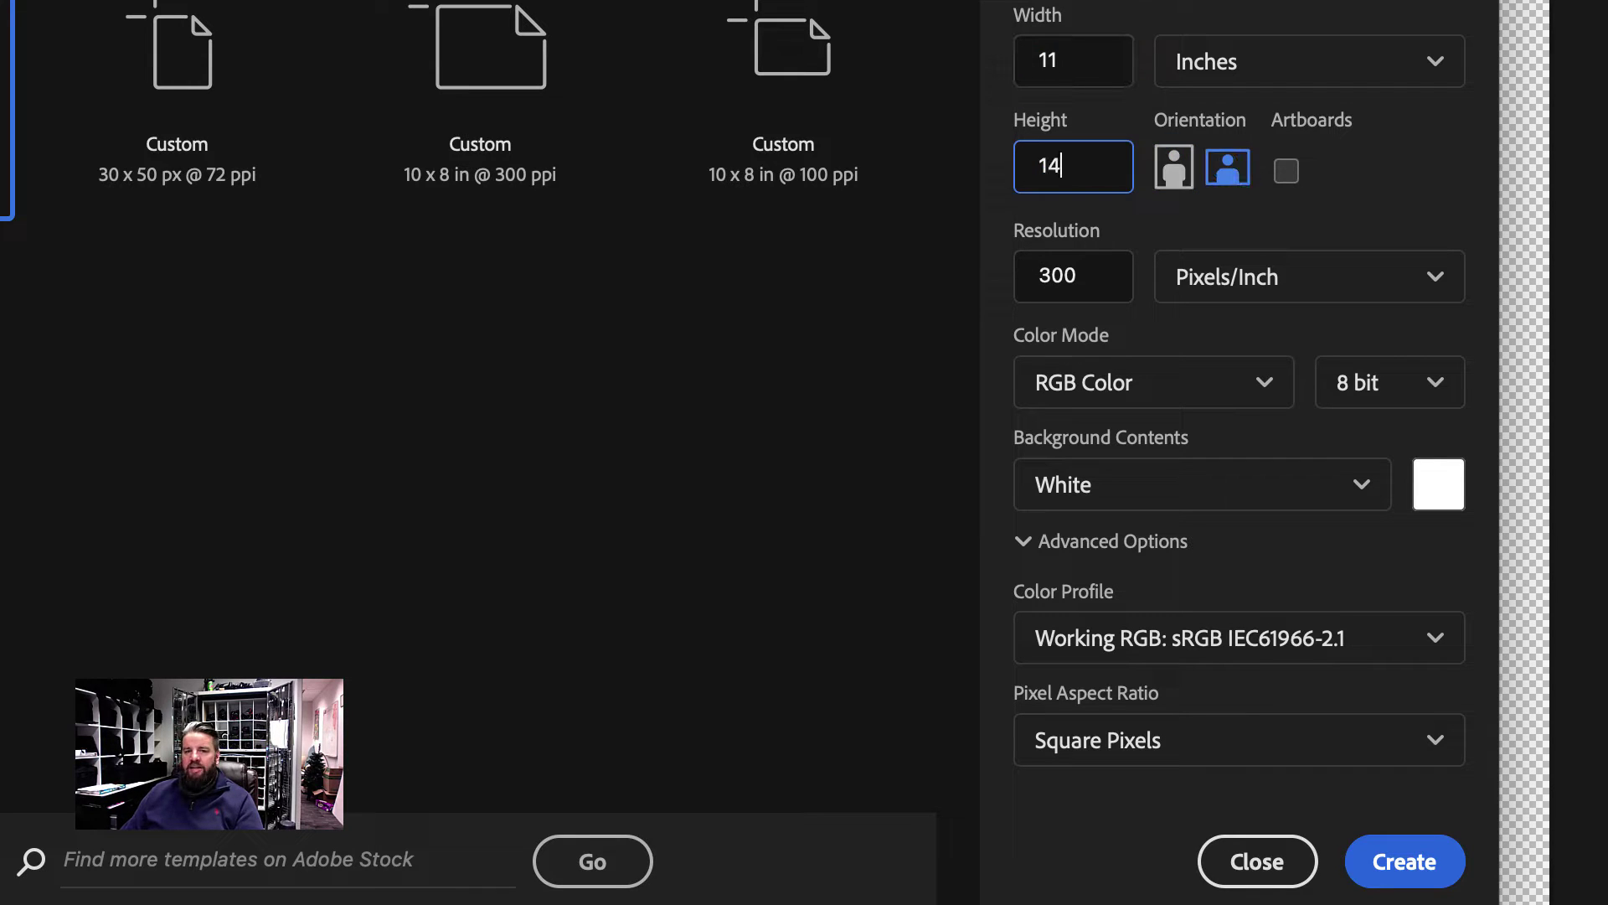
click(1401, 862)
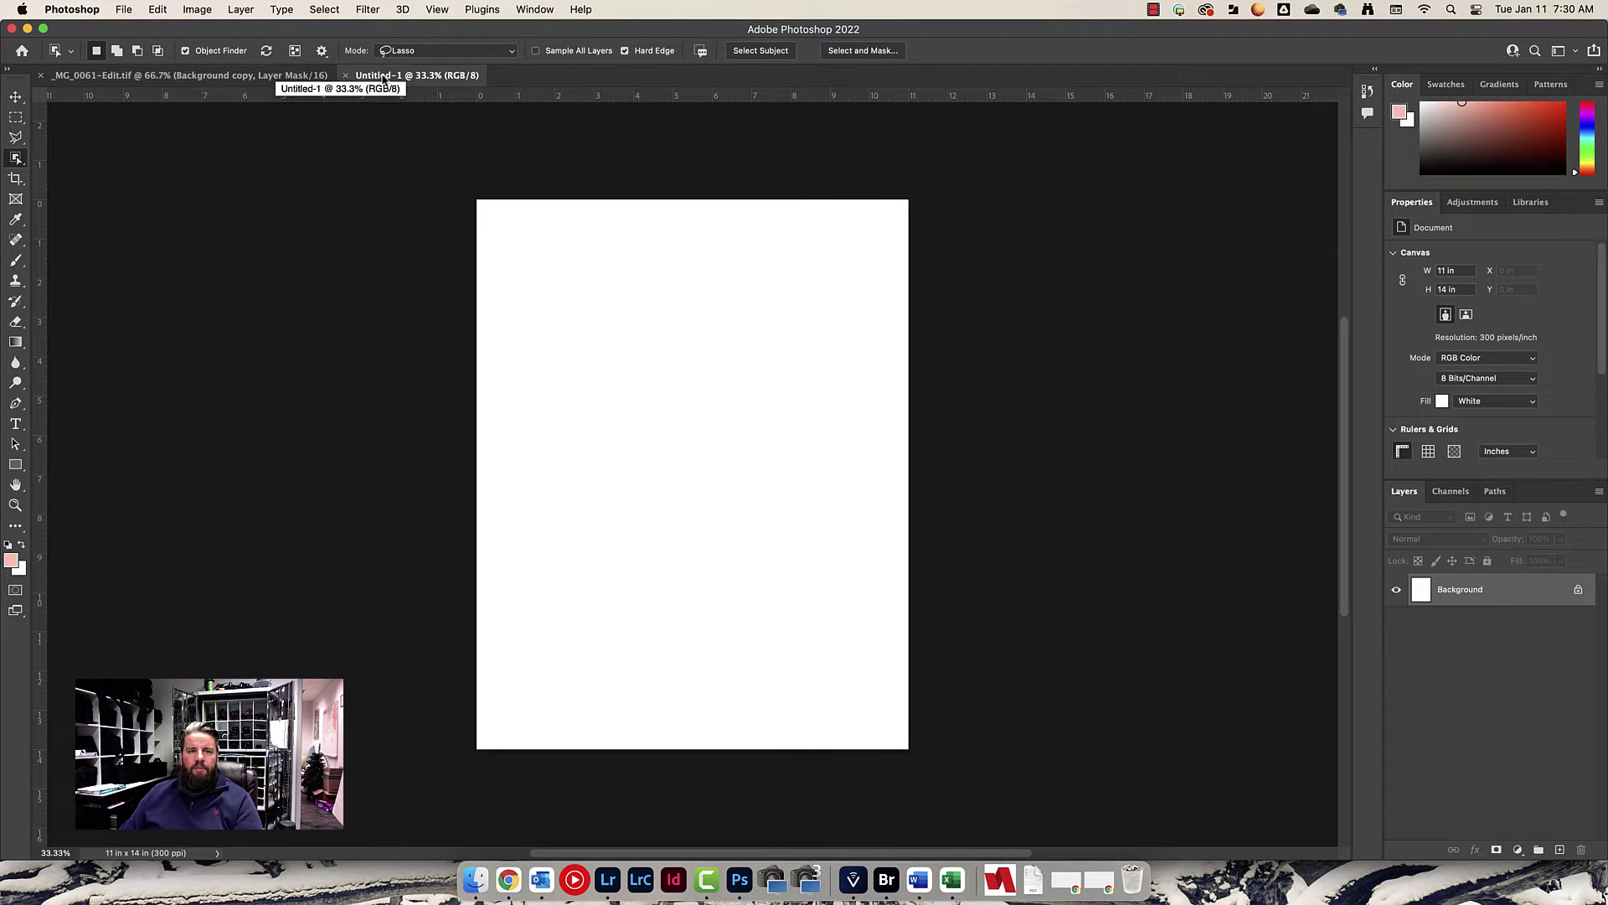
Drag the paddle cutout layer into Untitled-1, accept the bit-depth warning, and place it low on the canvas
click(215, 78)
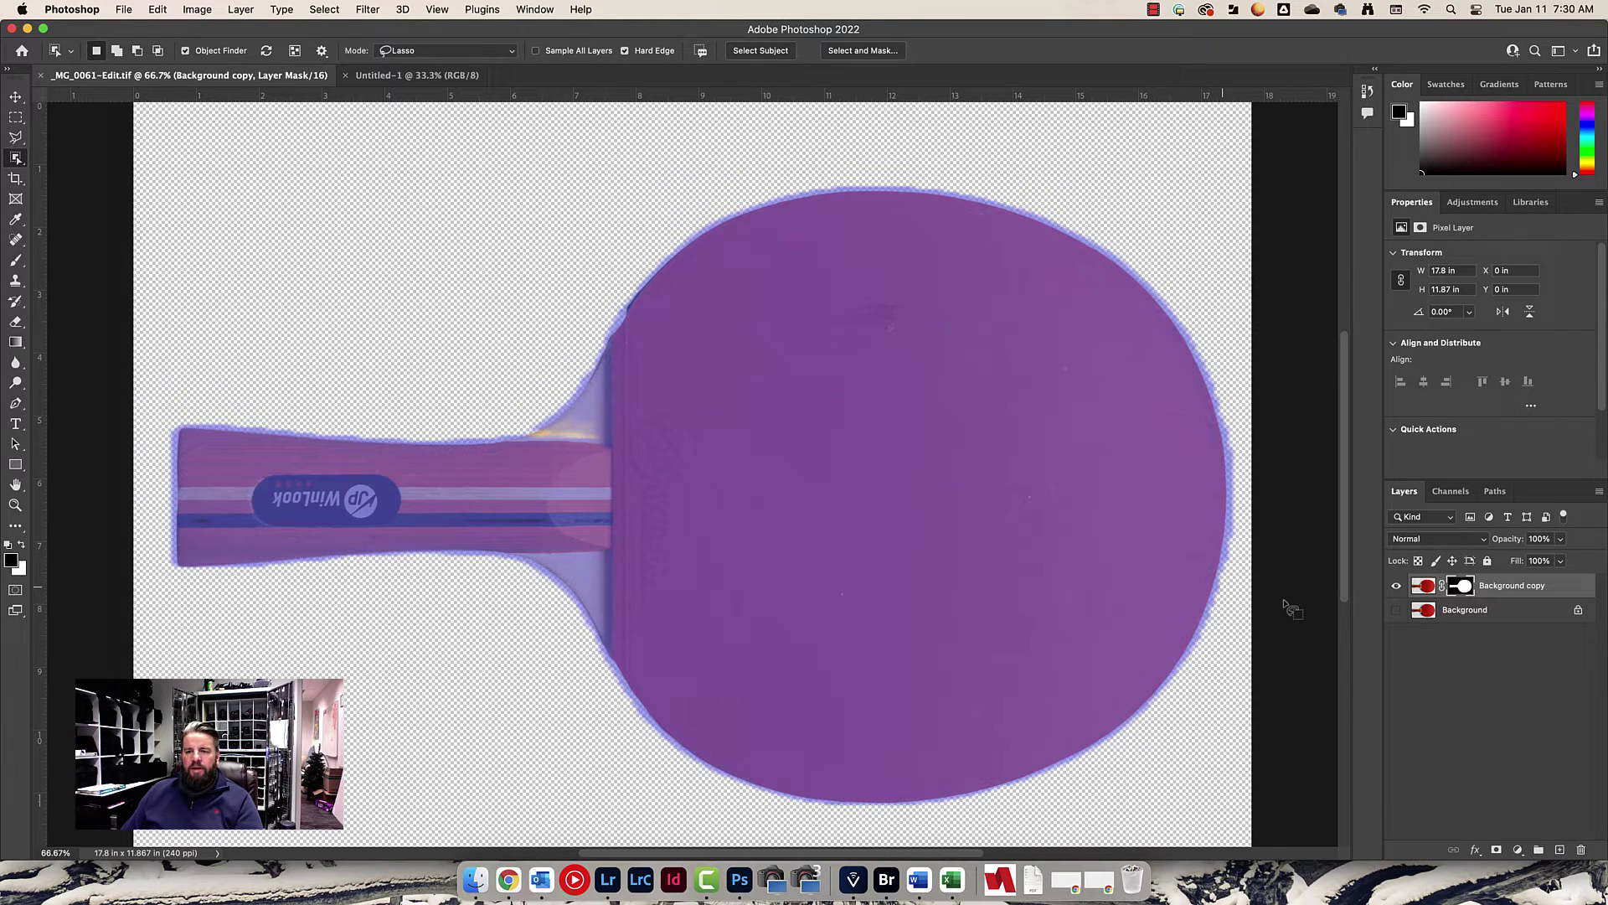
click(1428, 588)
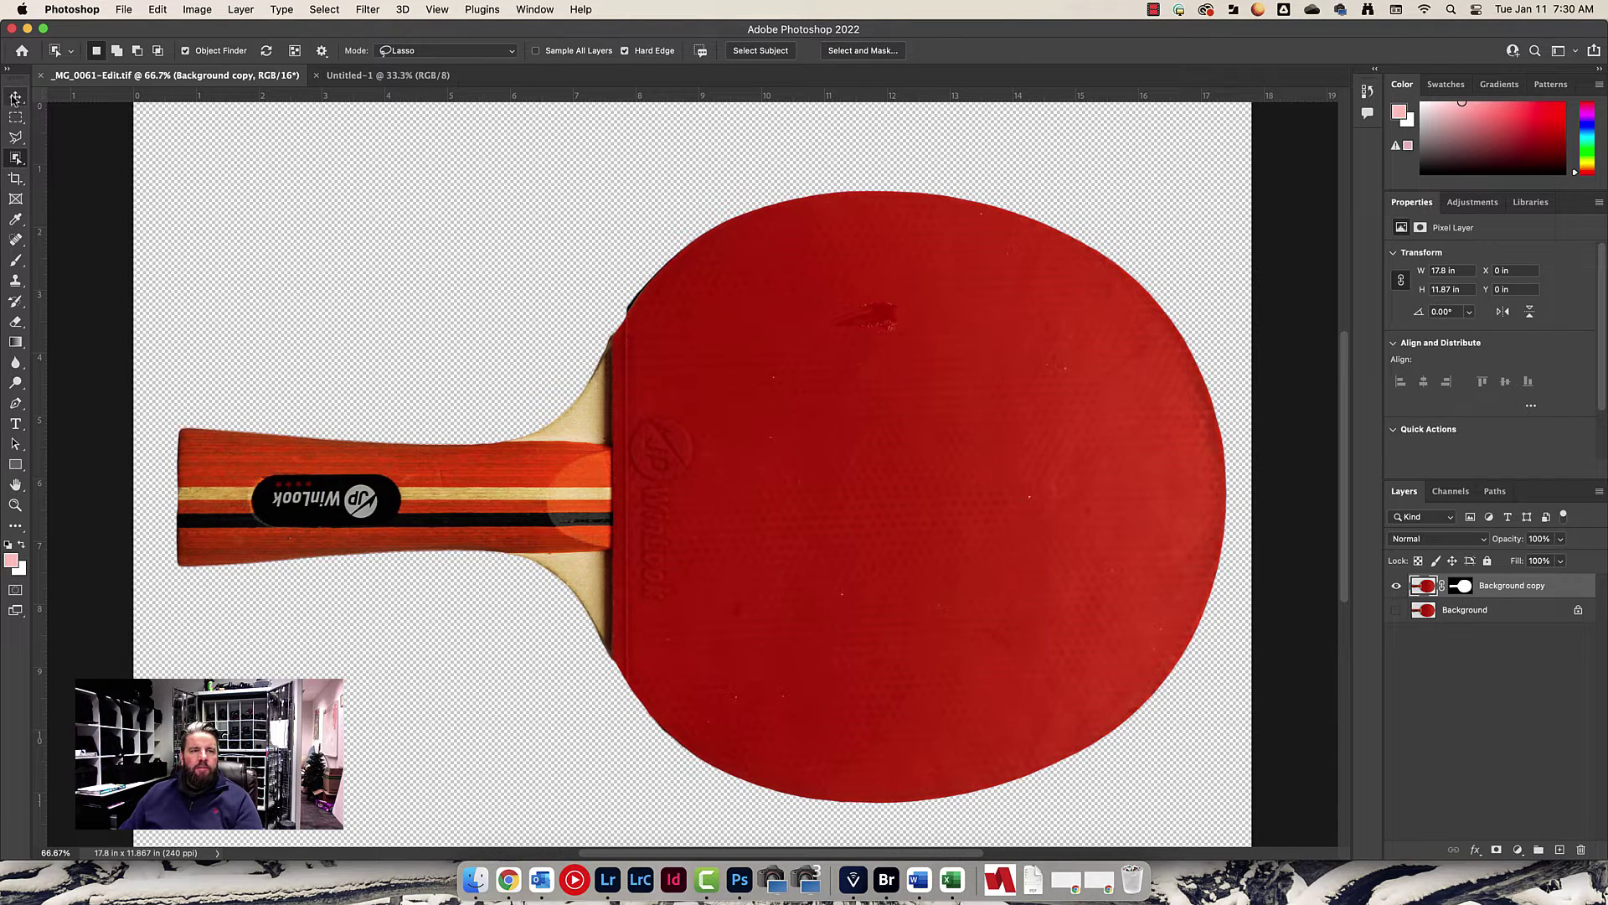
click(17, 97)
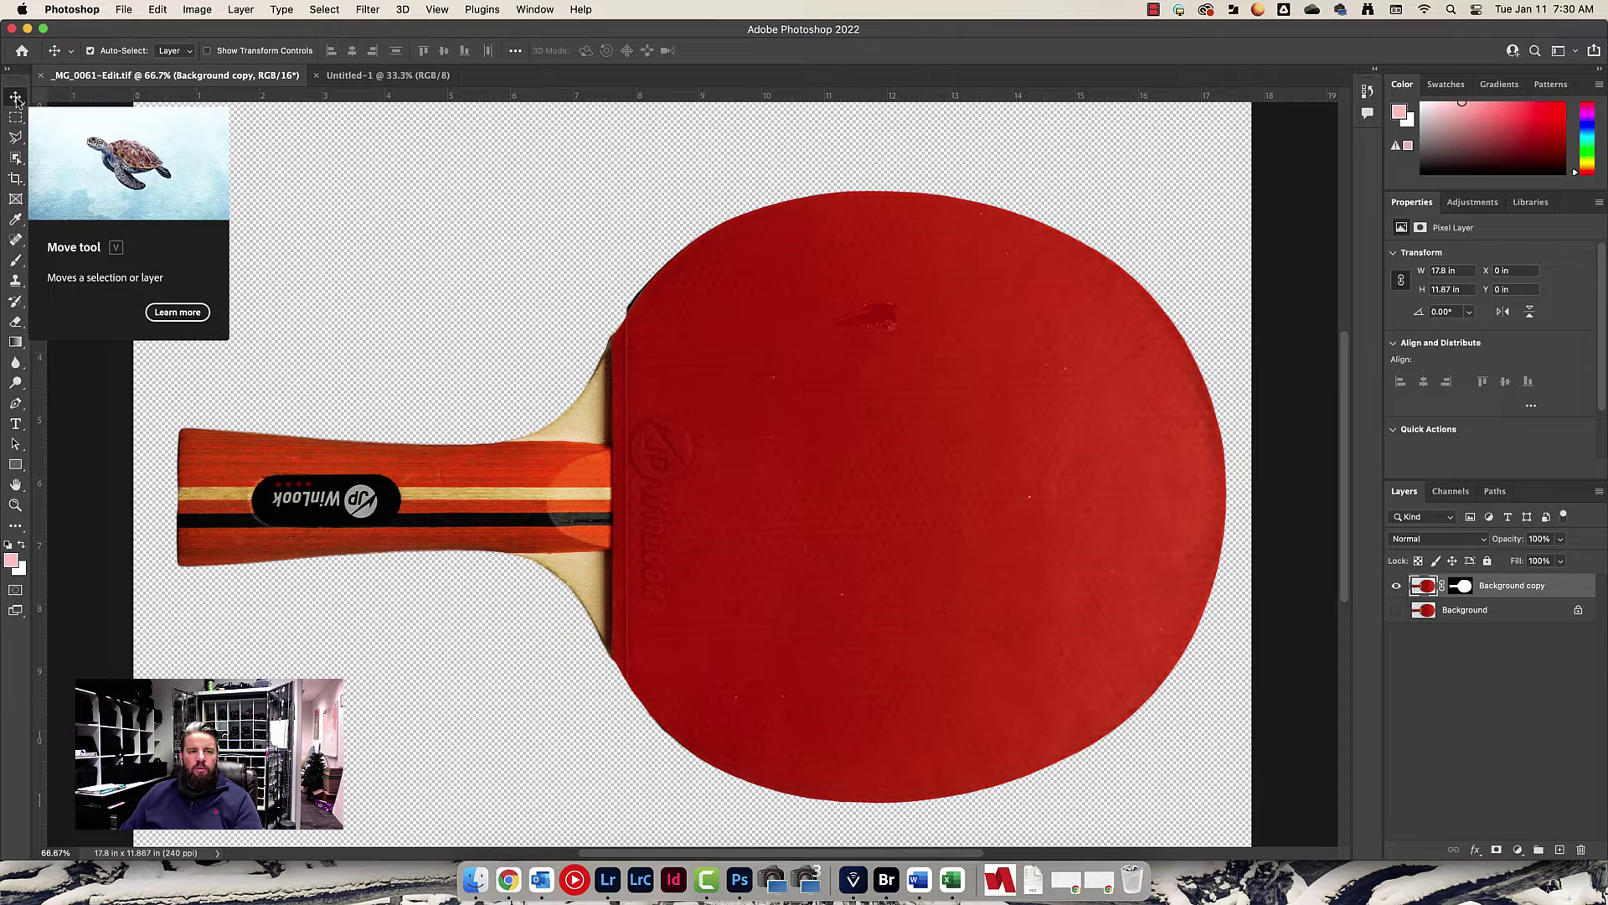
drag(796, 422, 427, 79)
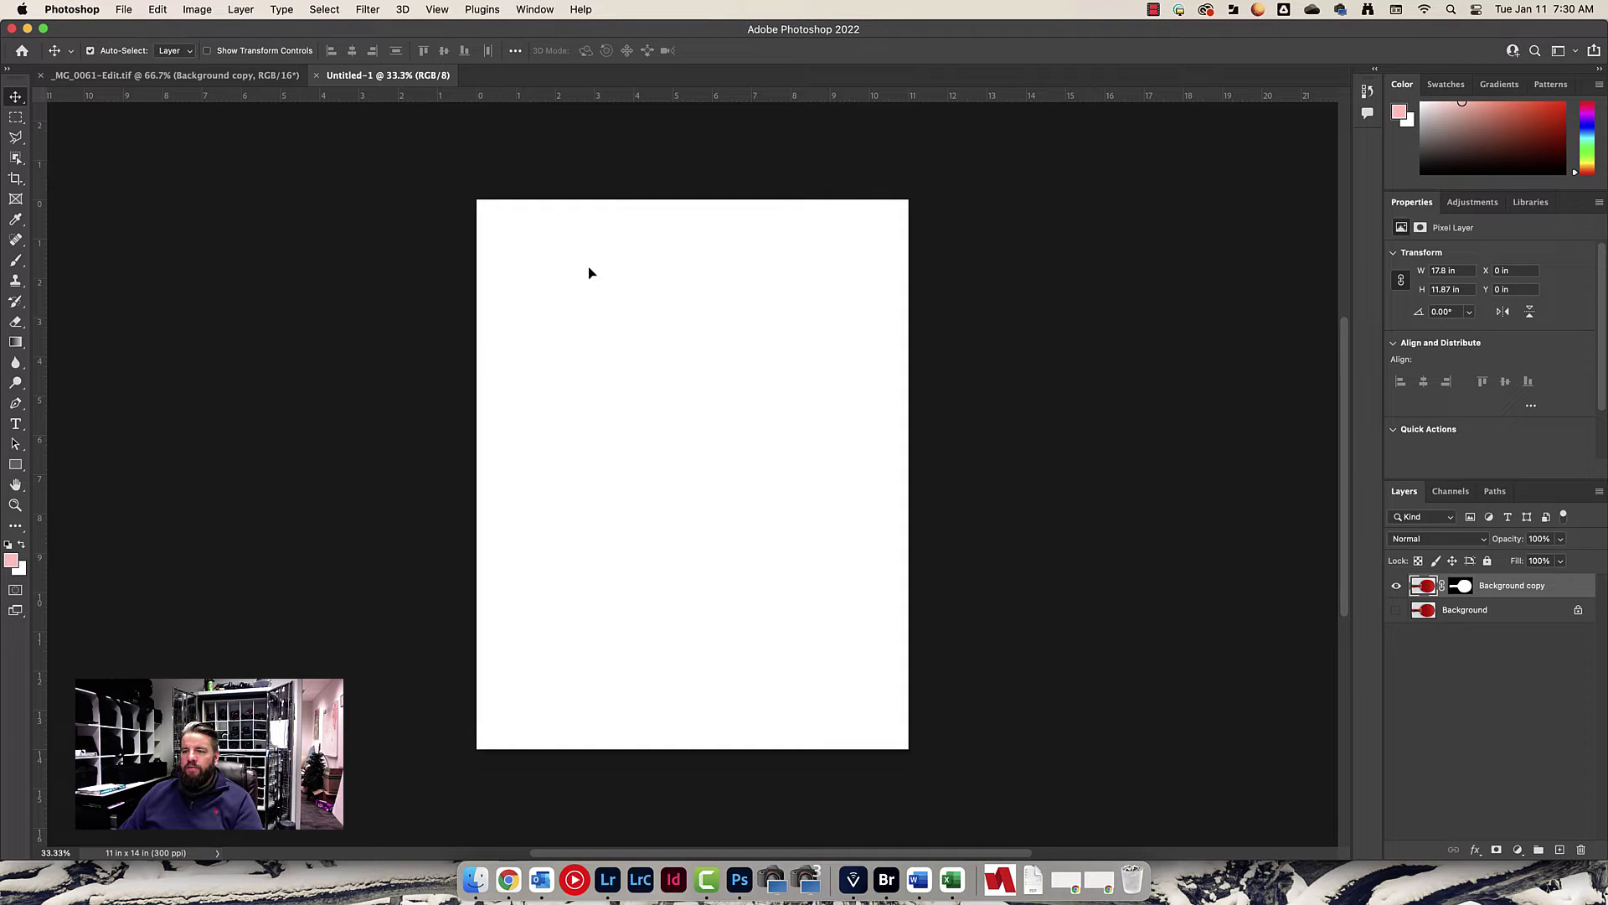
drag(590, 273, 667, 376)
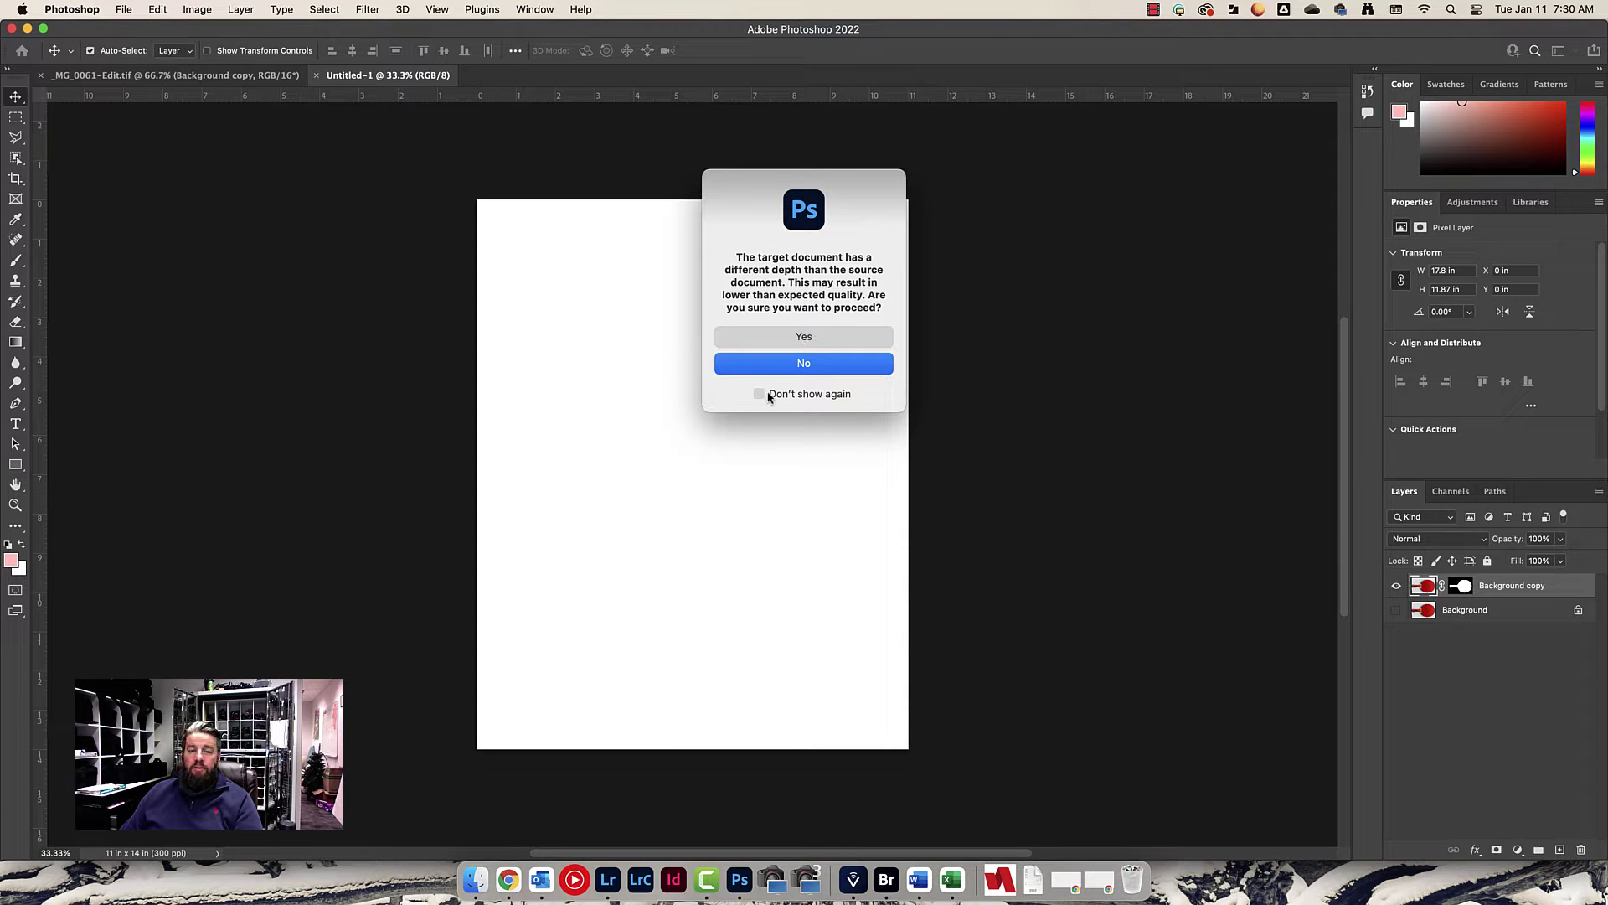
click(770, 337)
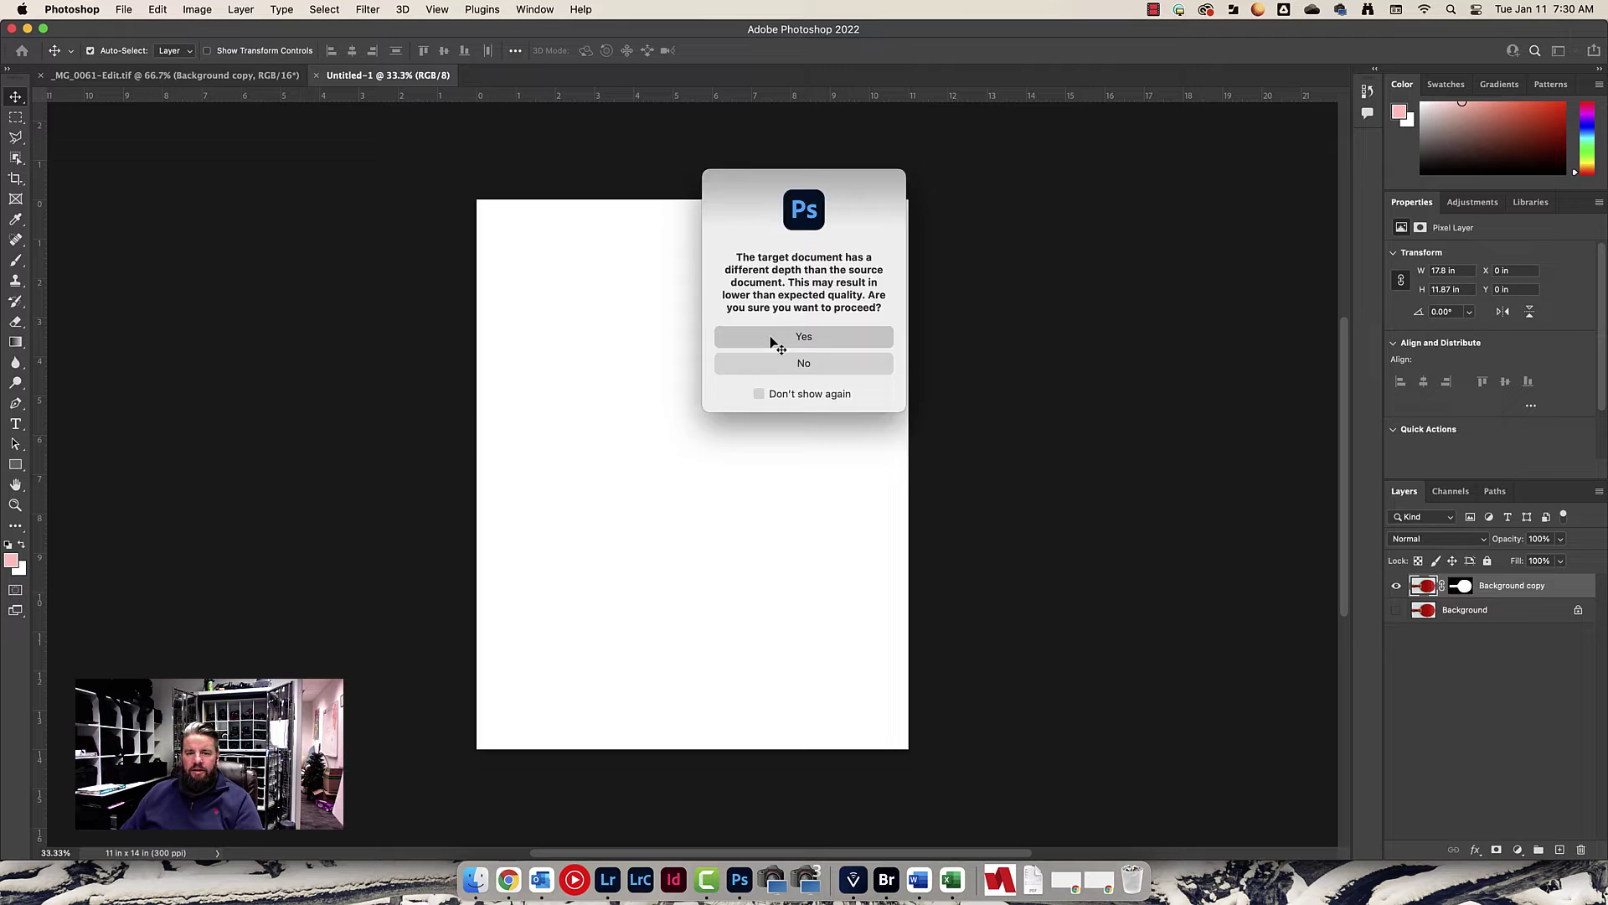
drag(765, 358, 776, 510)
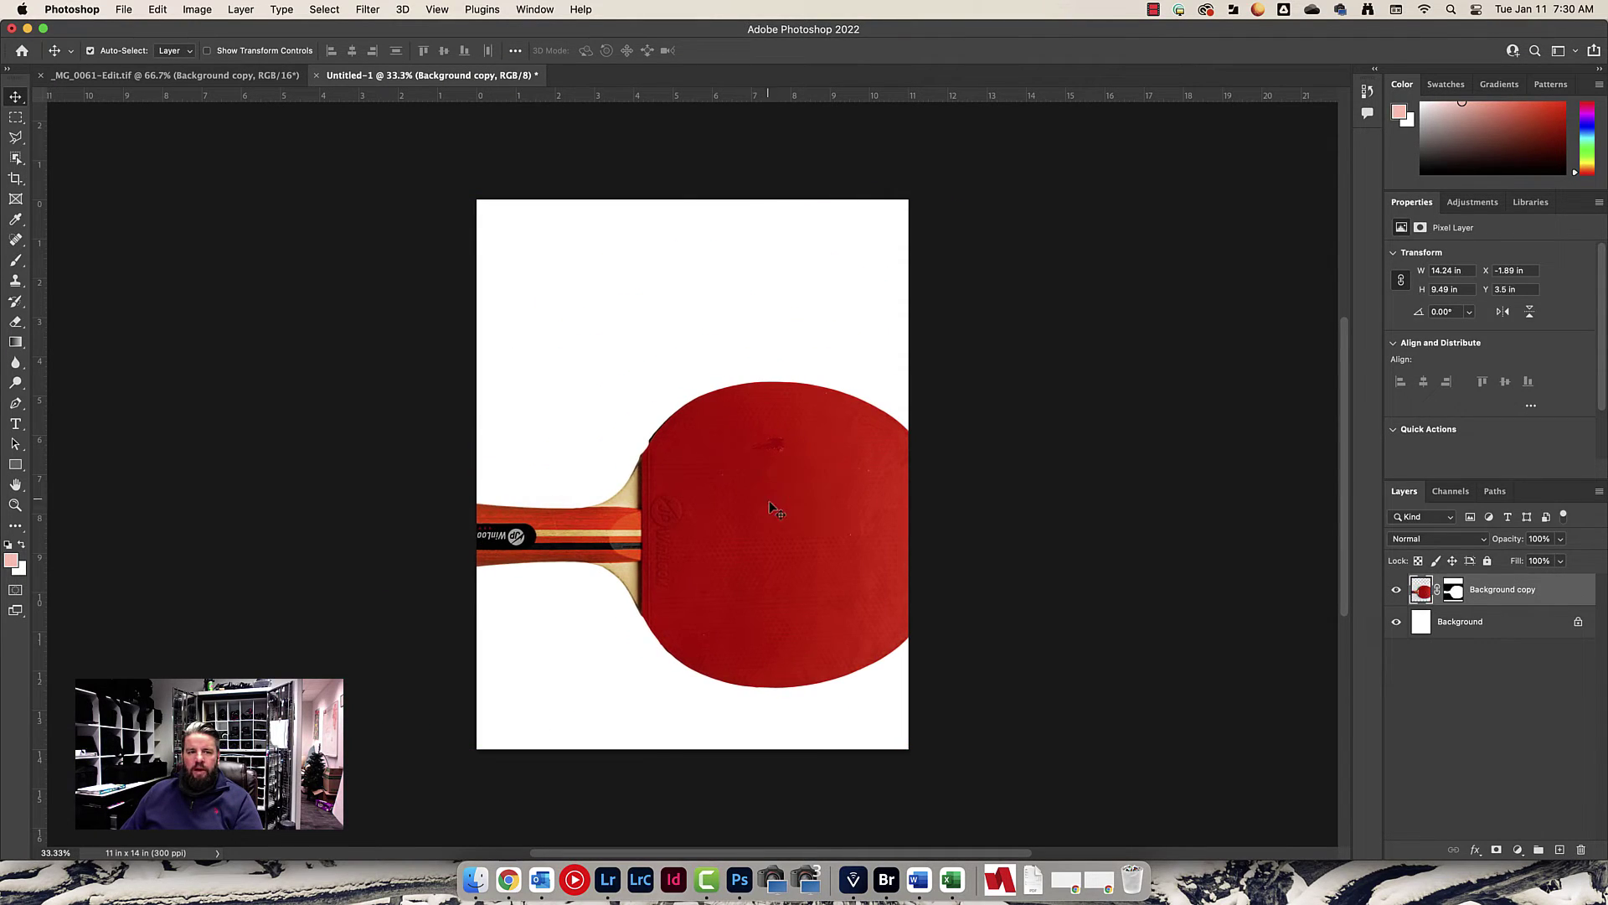
Start saving the composite and browse Google Drive to the student's folder under Period 1
click(124, 10)
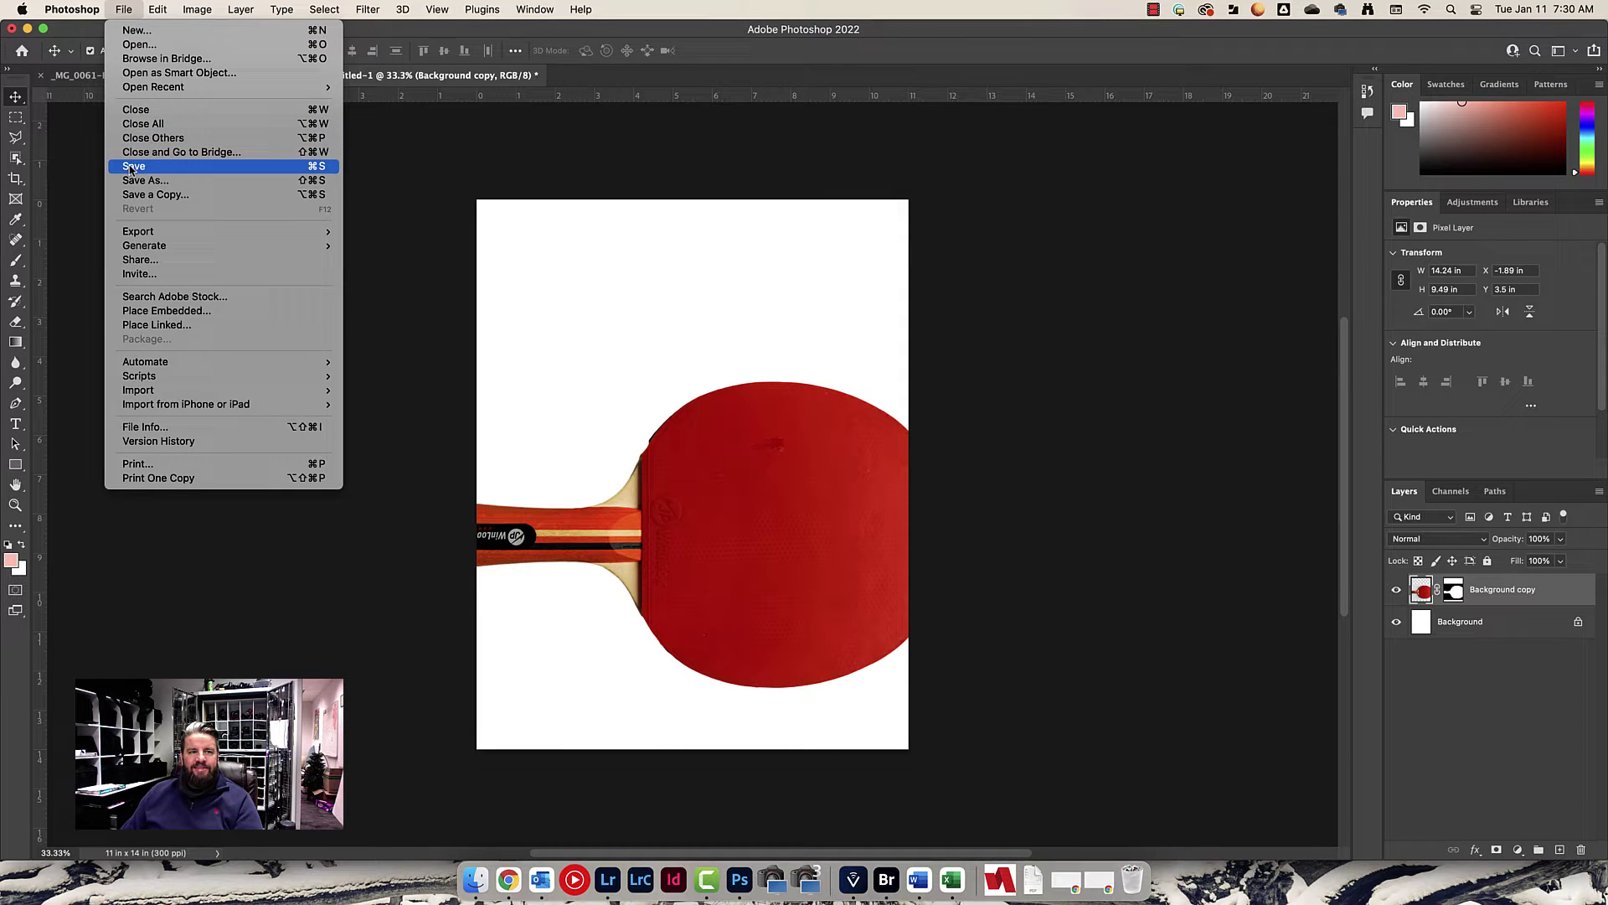
click(130, 166)
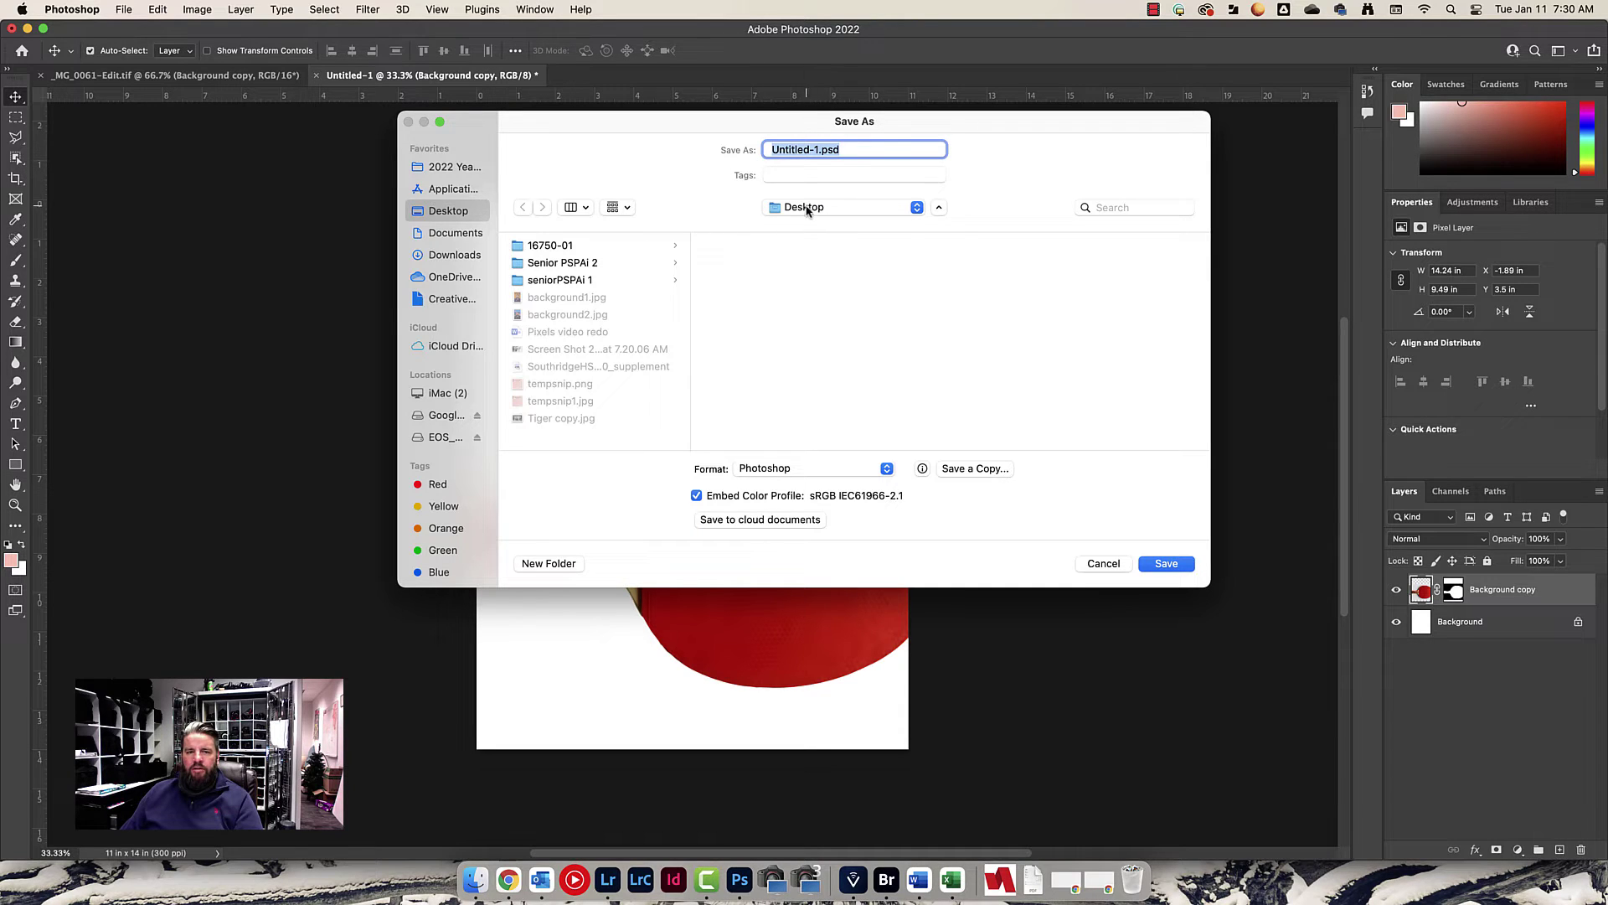
click(436, 416)
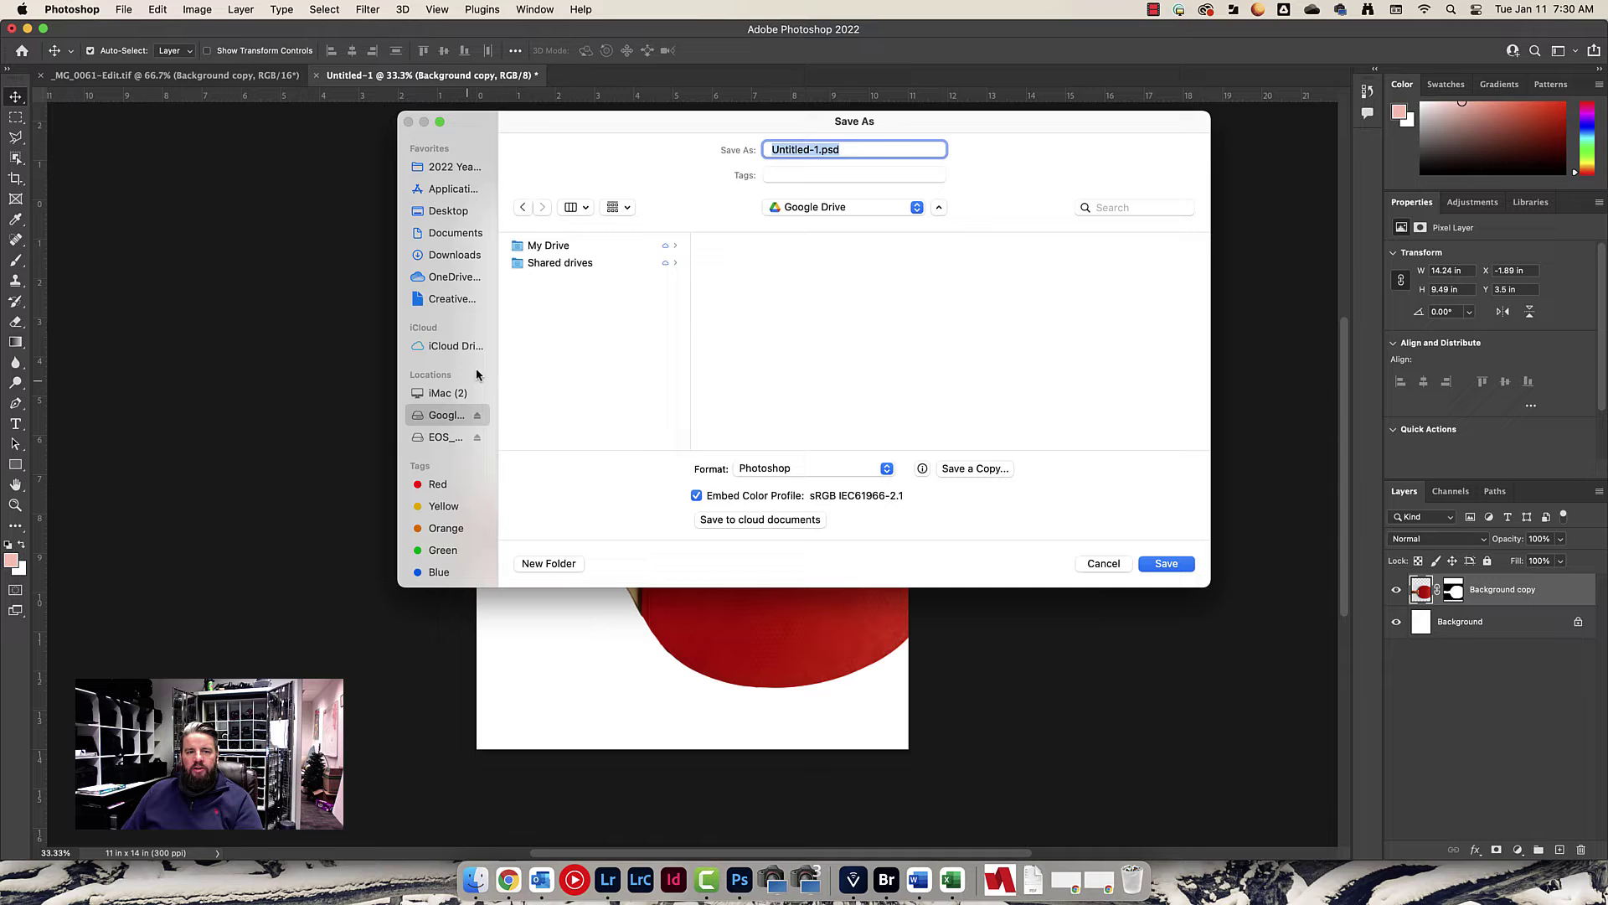
click(534, 264)
click(740, 247)
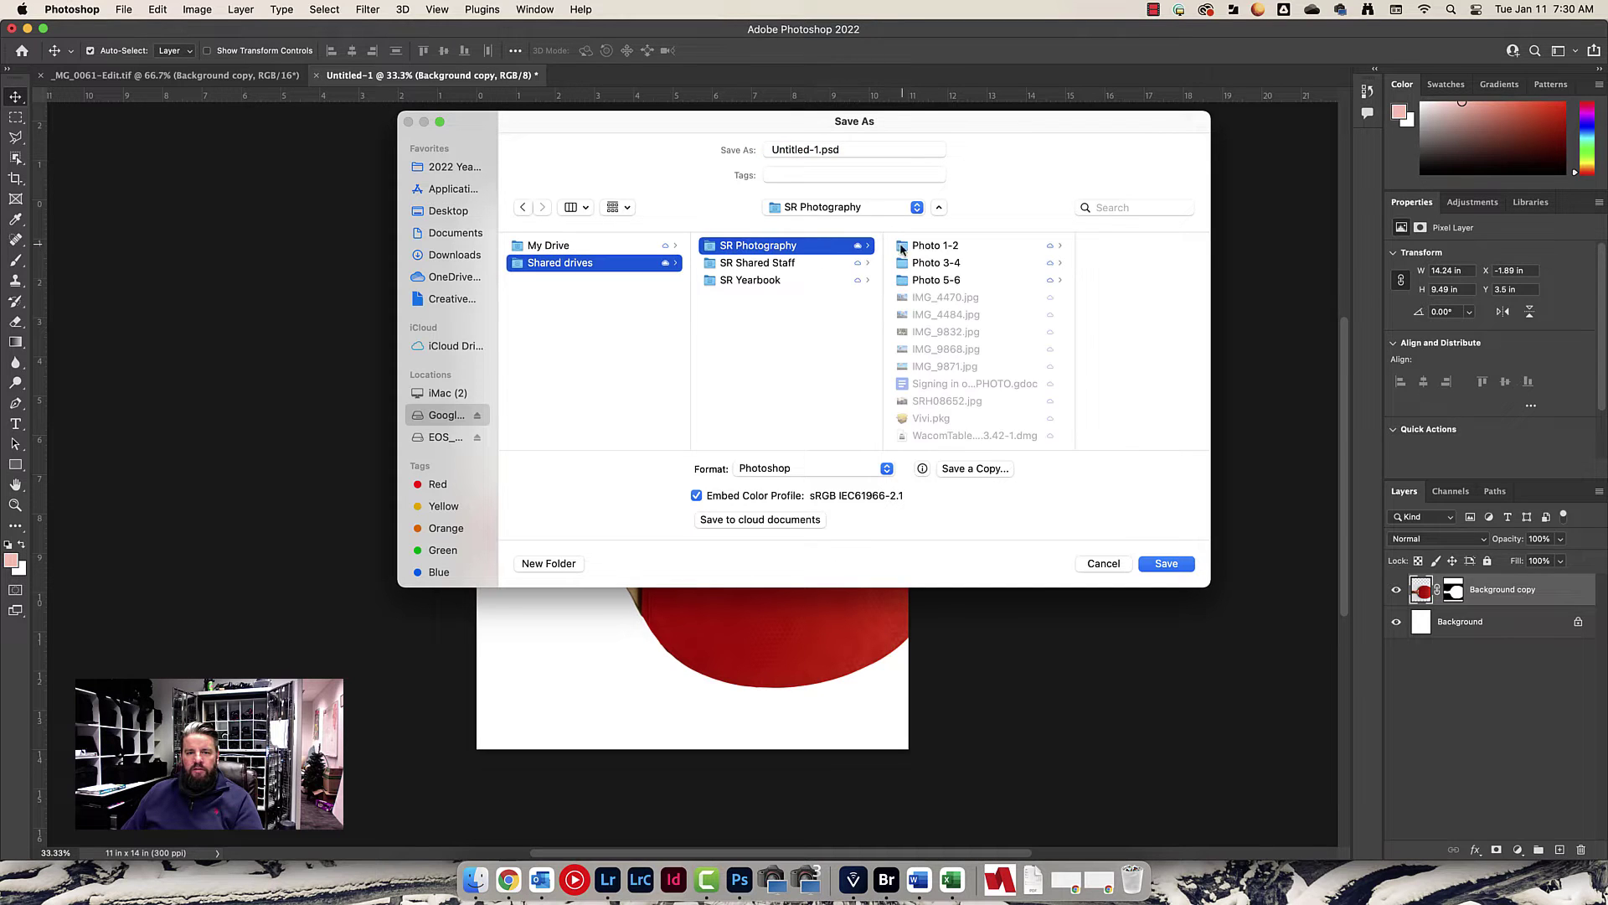
click(898, 247)
click(1077, 282)
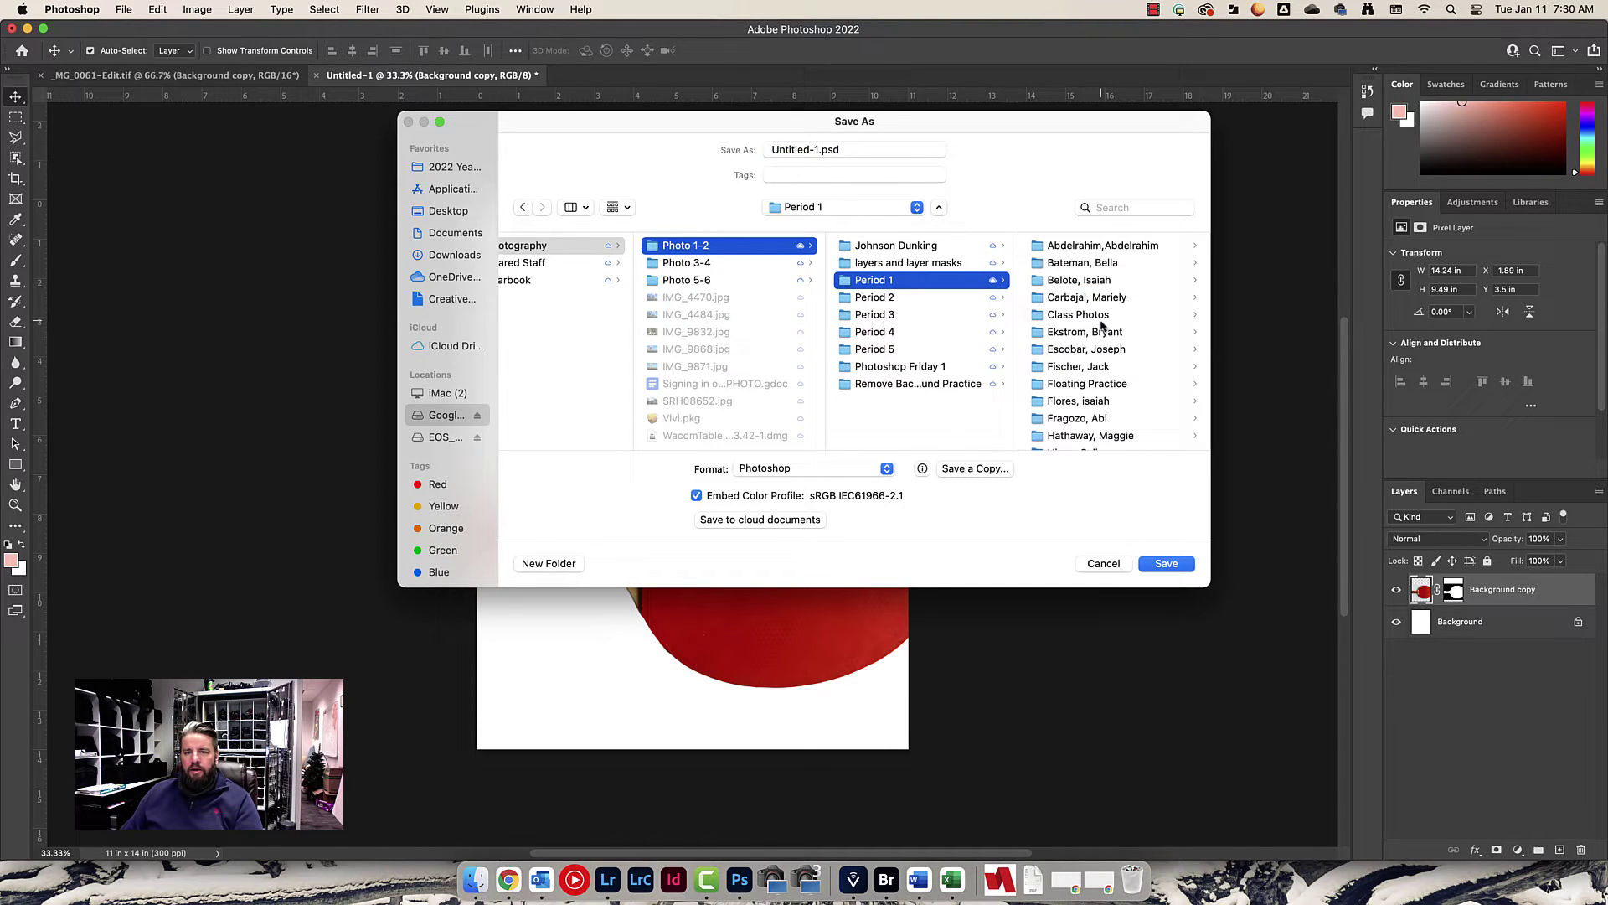
click(1066, 415)
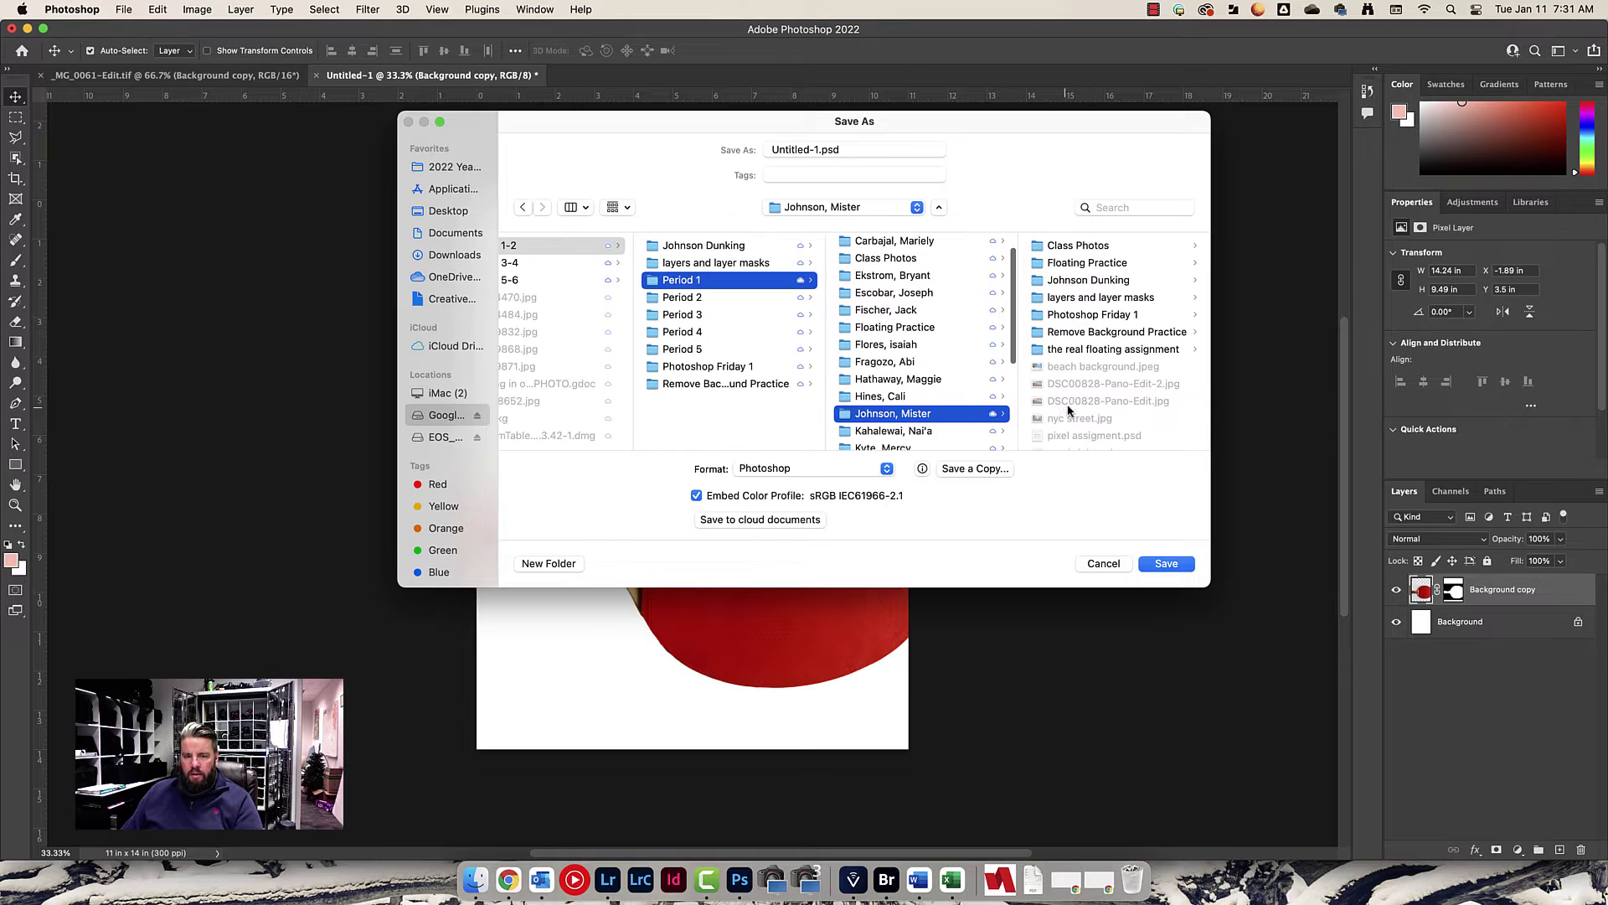
Save as 'composite 1' in a new 'PS 1st composite' folder, then close the original paddle image
click(551, 563)
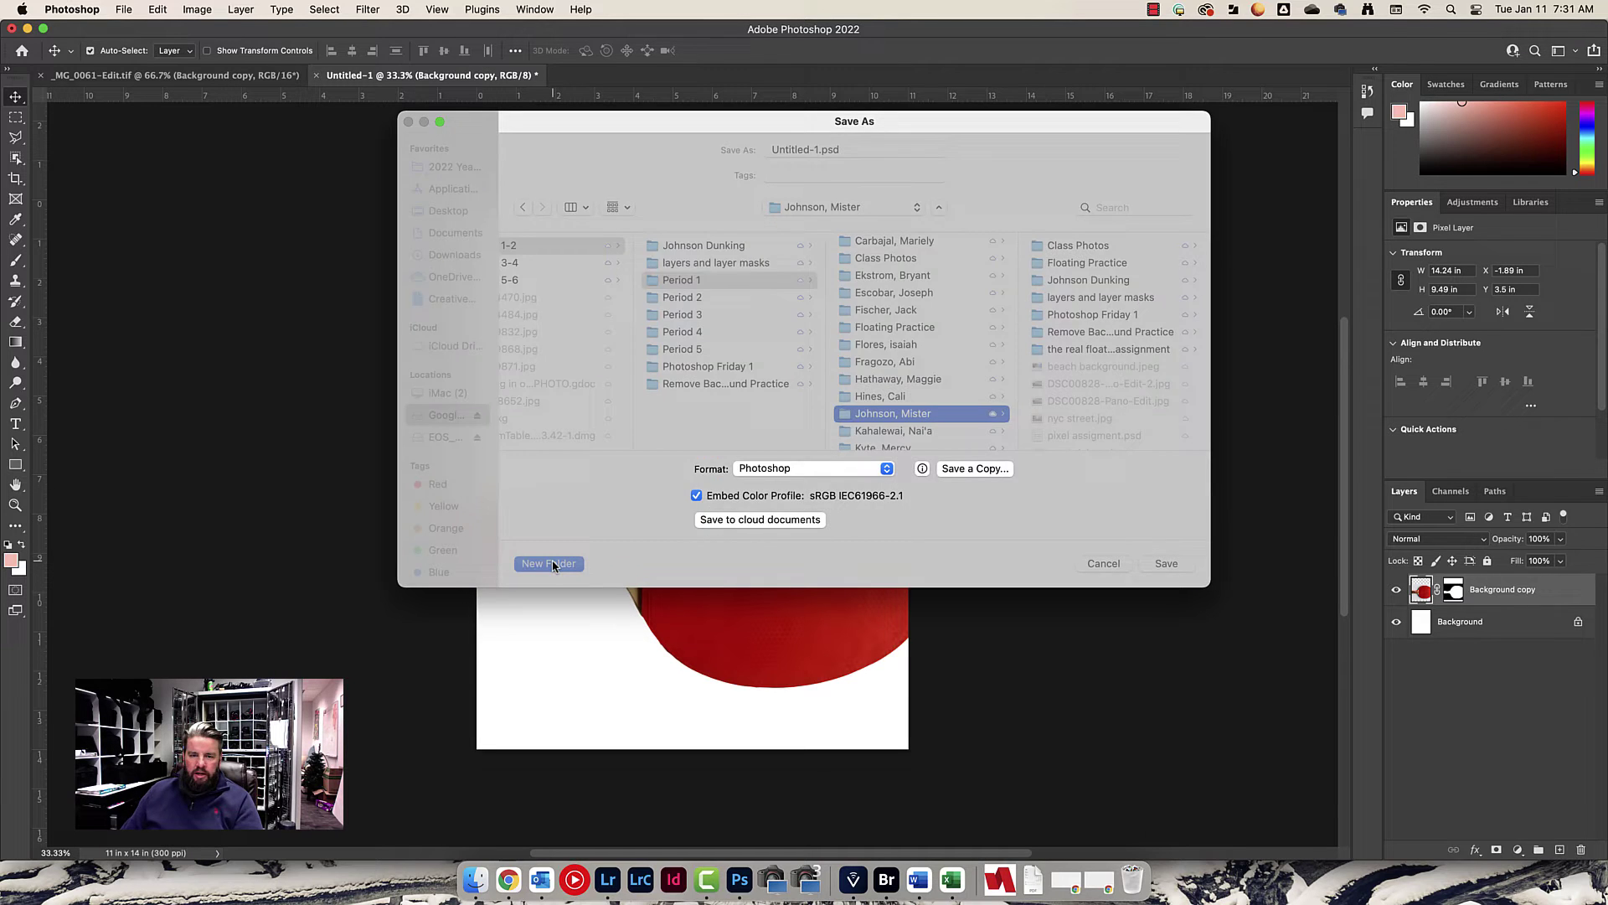
text(PS 1st c)
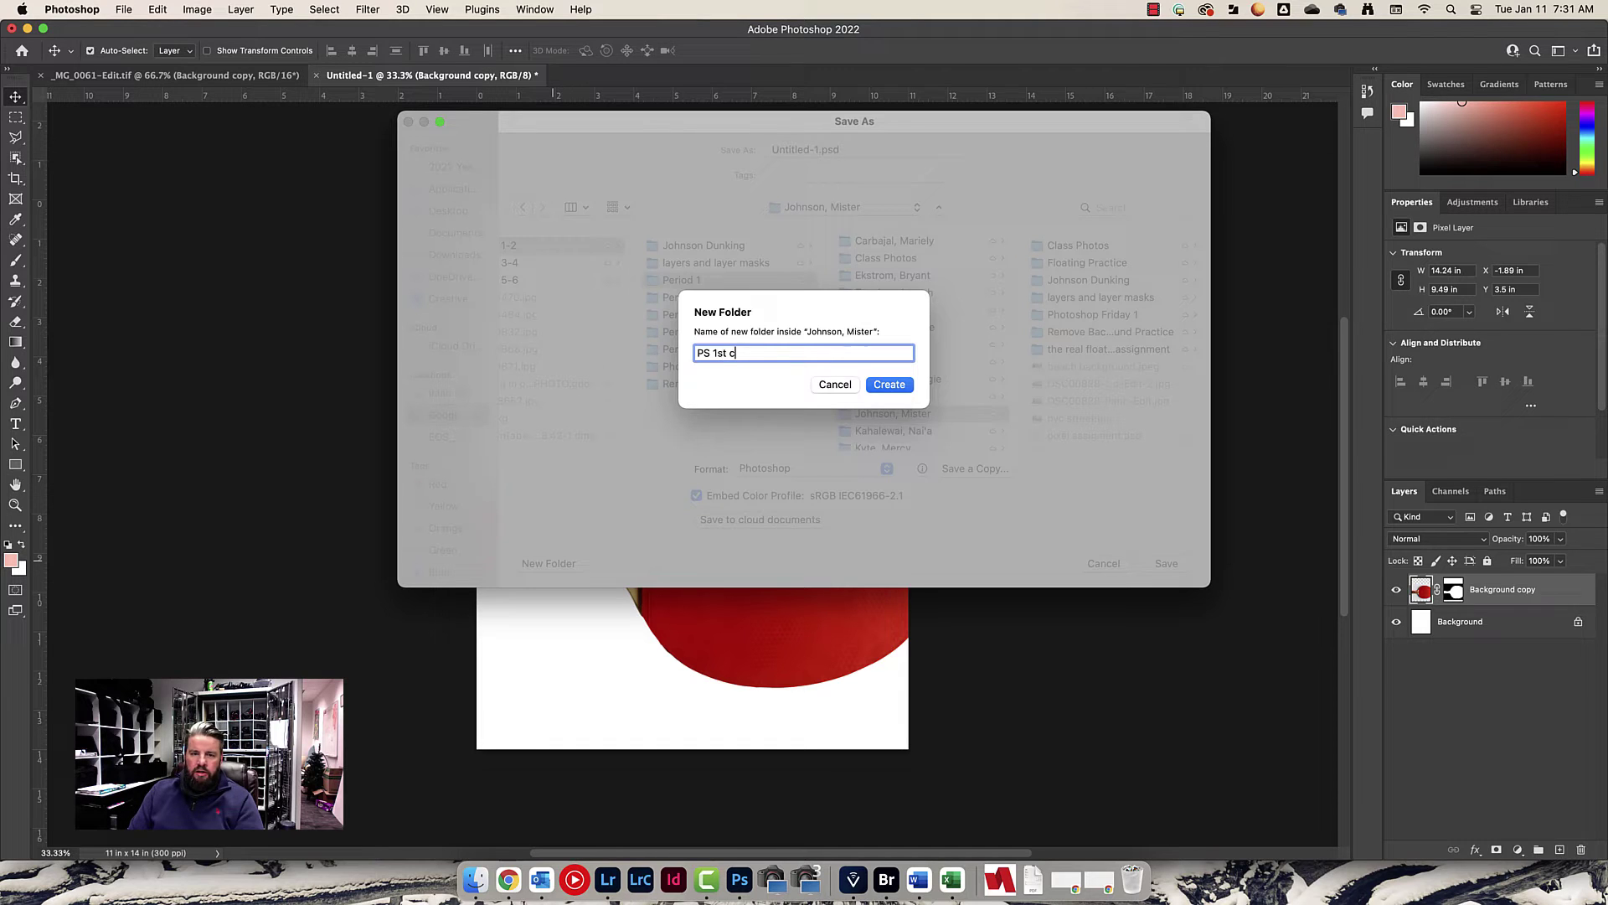
text(omposite)
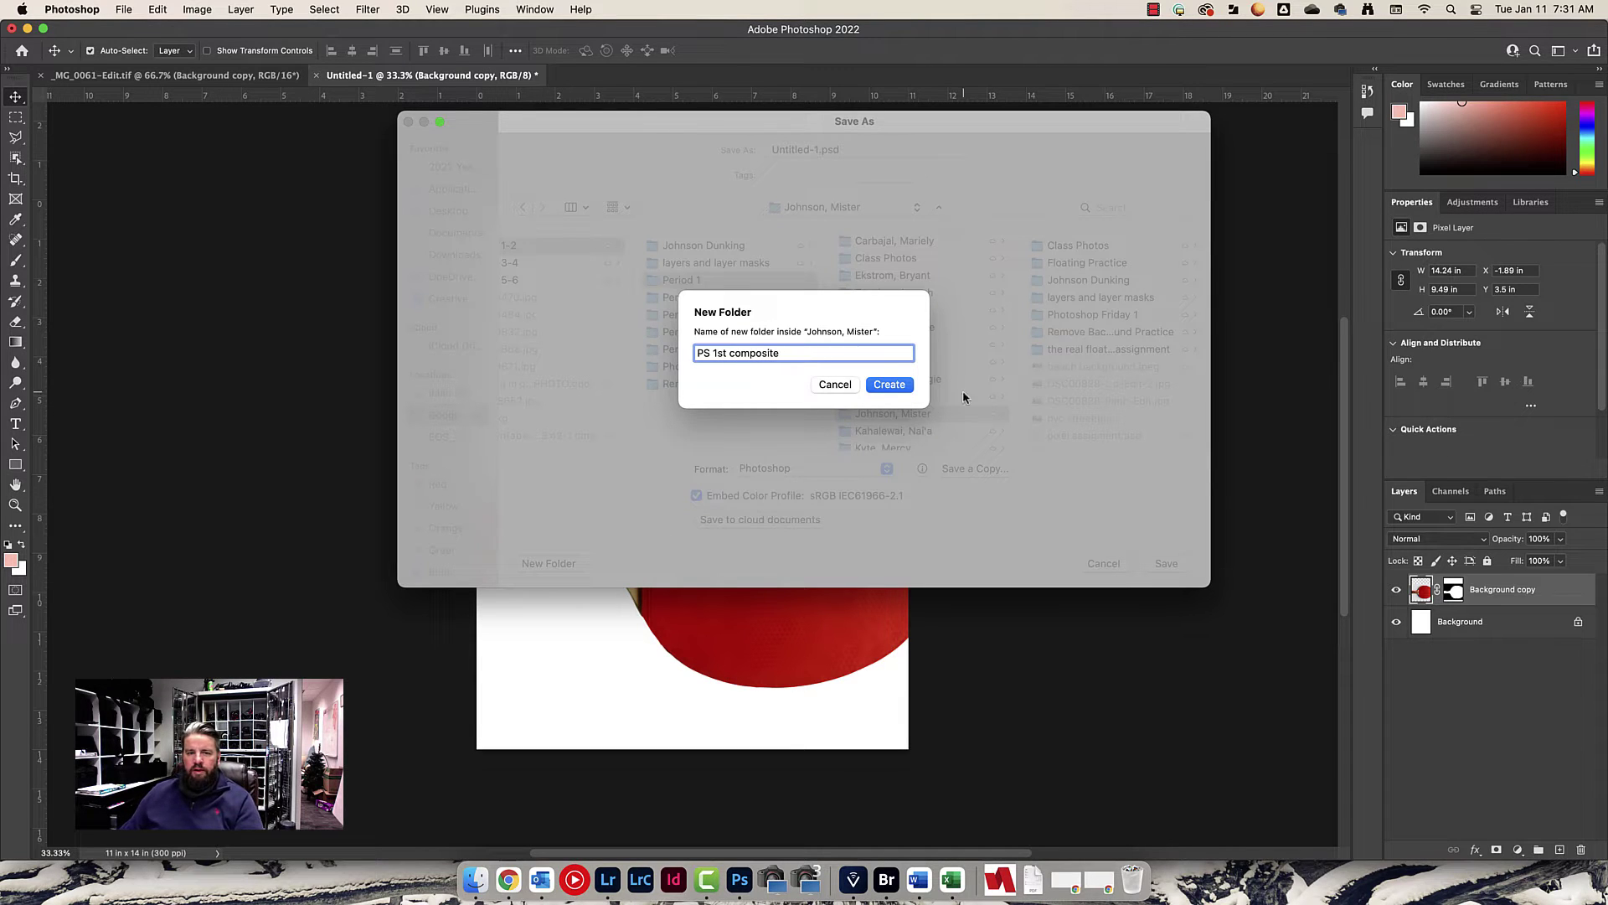
click(883, 384)
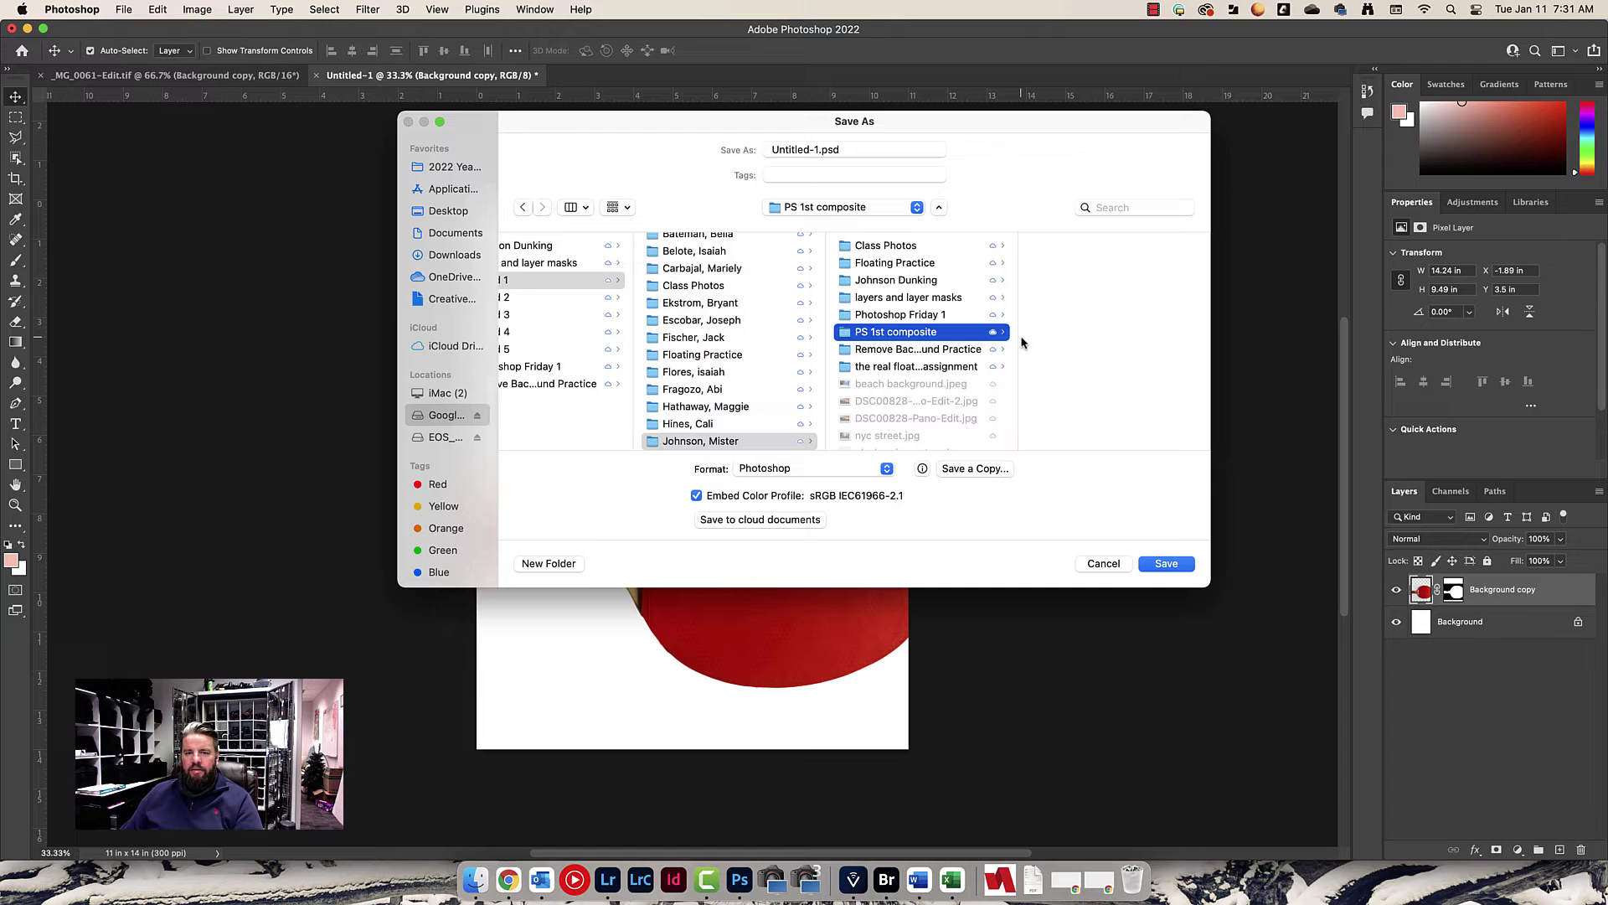
click(818, 149)
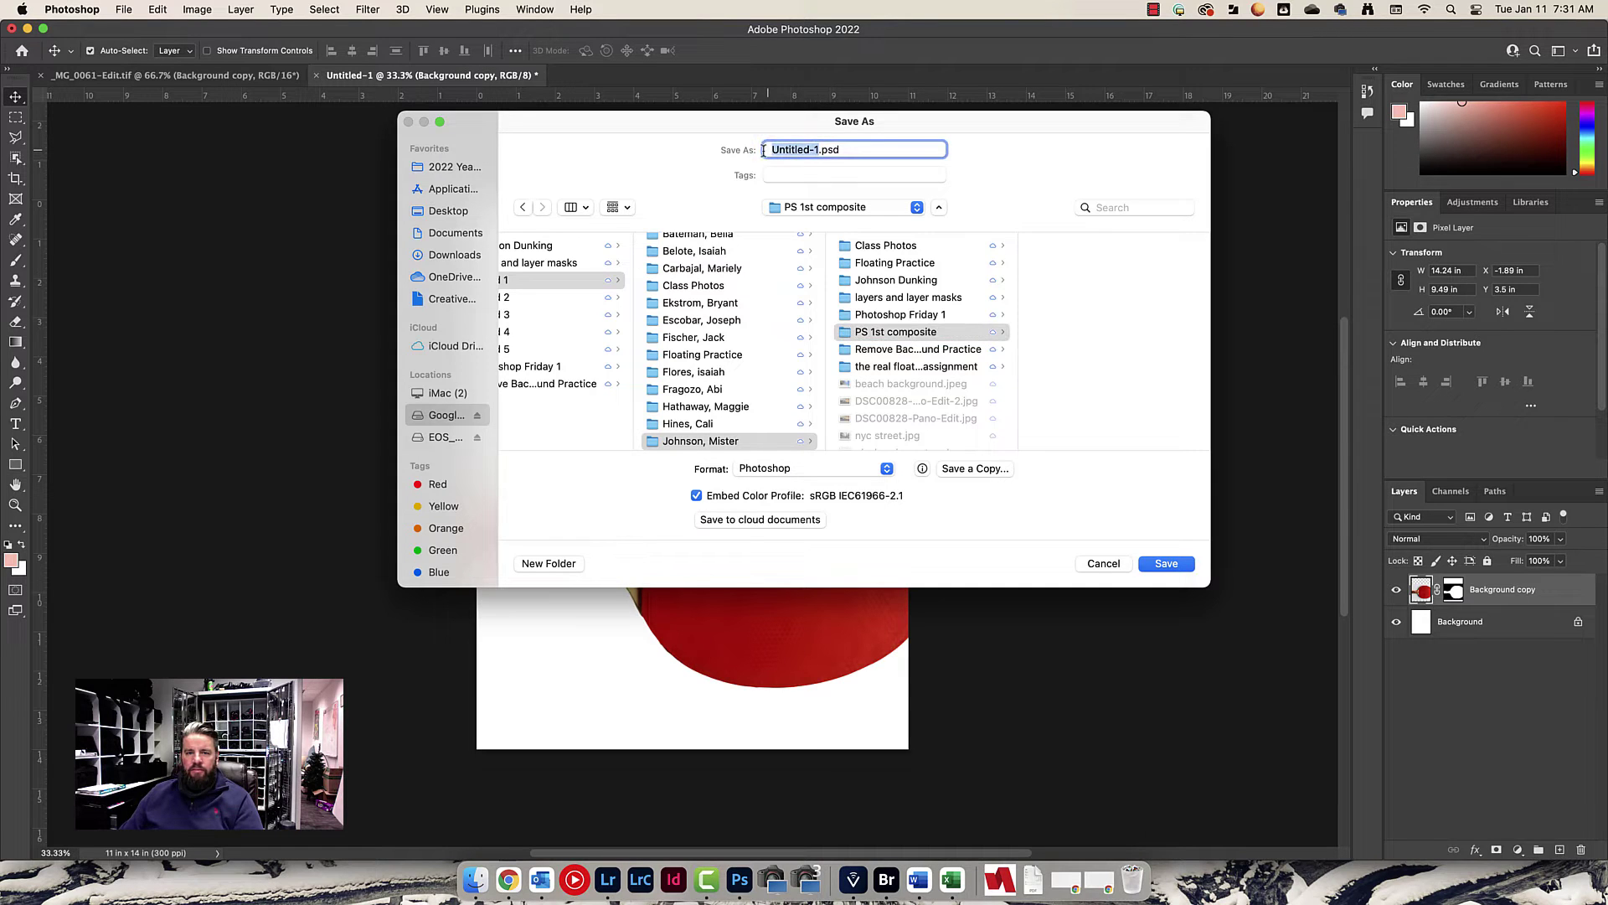
text(composite 1)
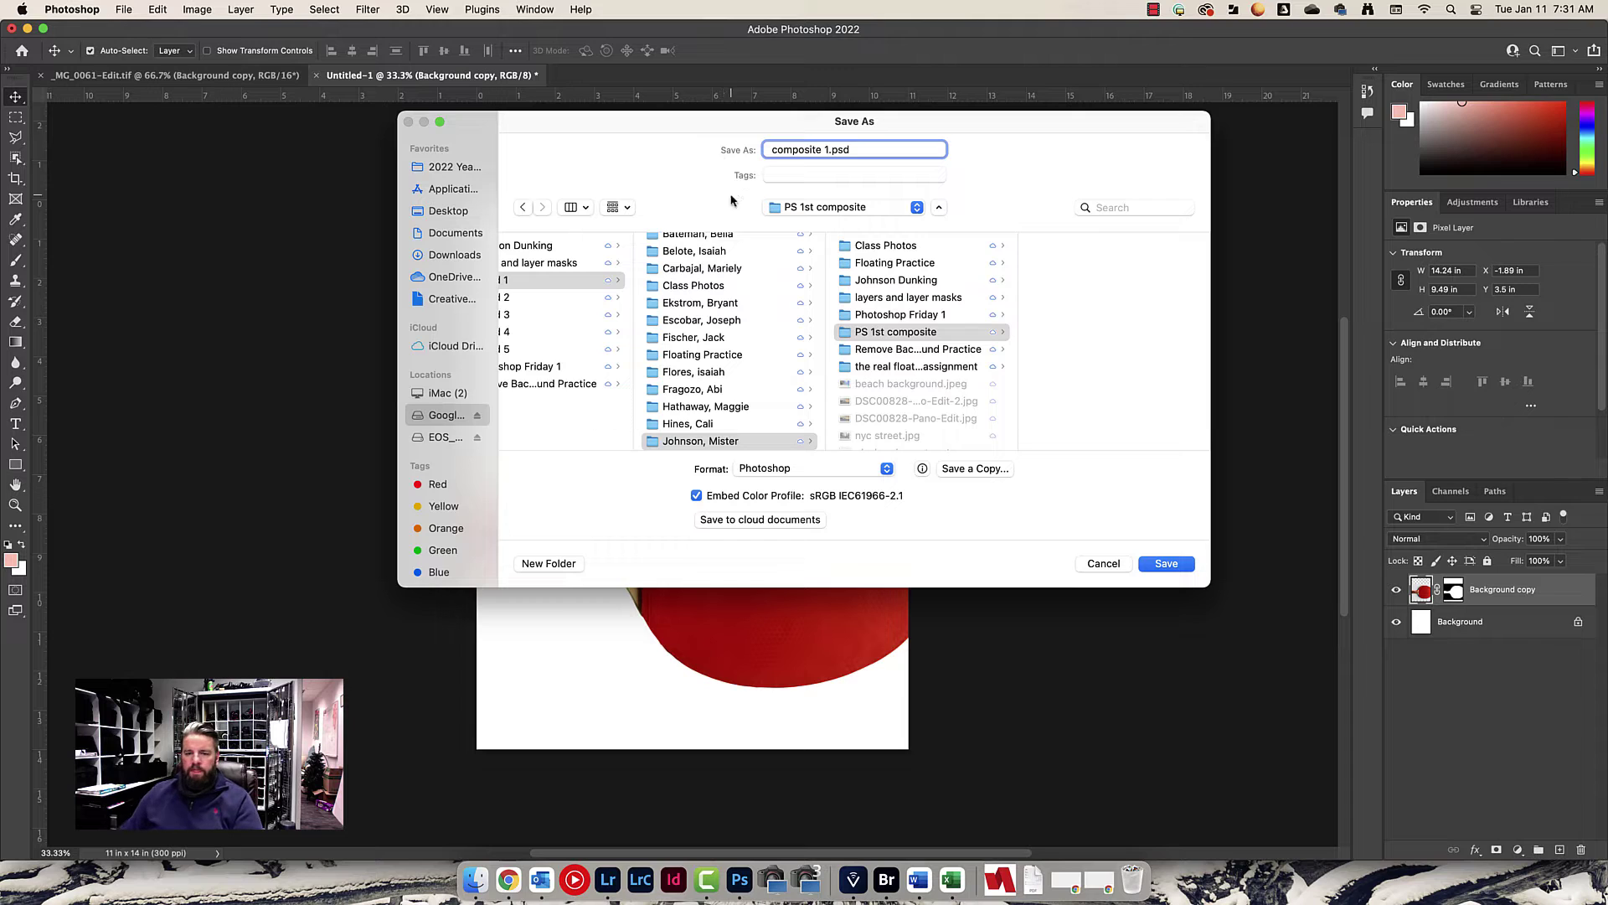
click(1181, 566)
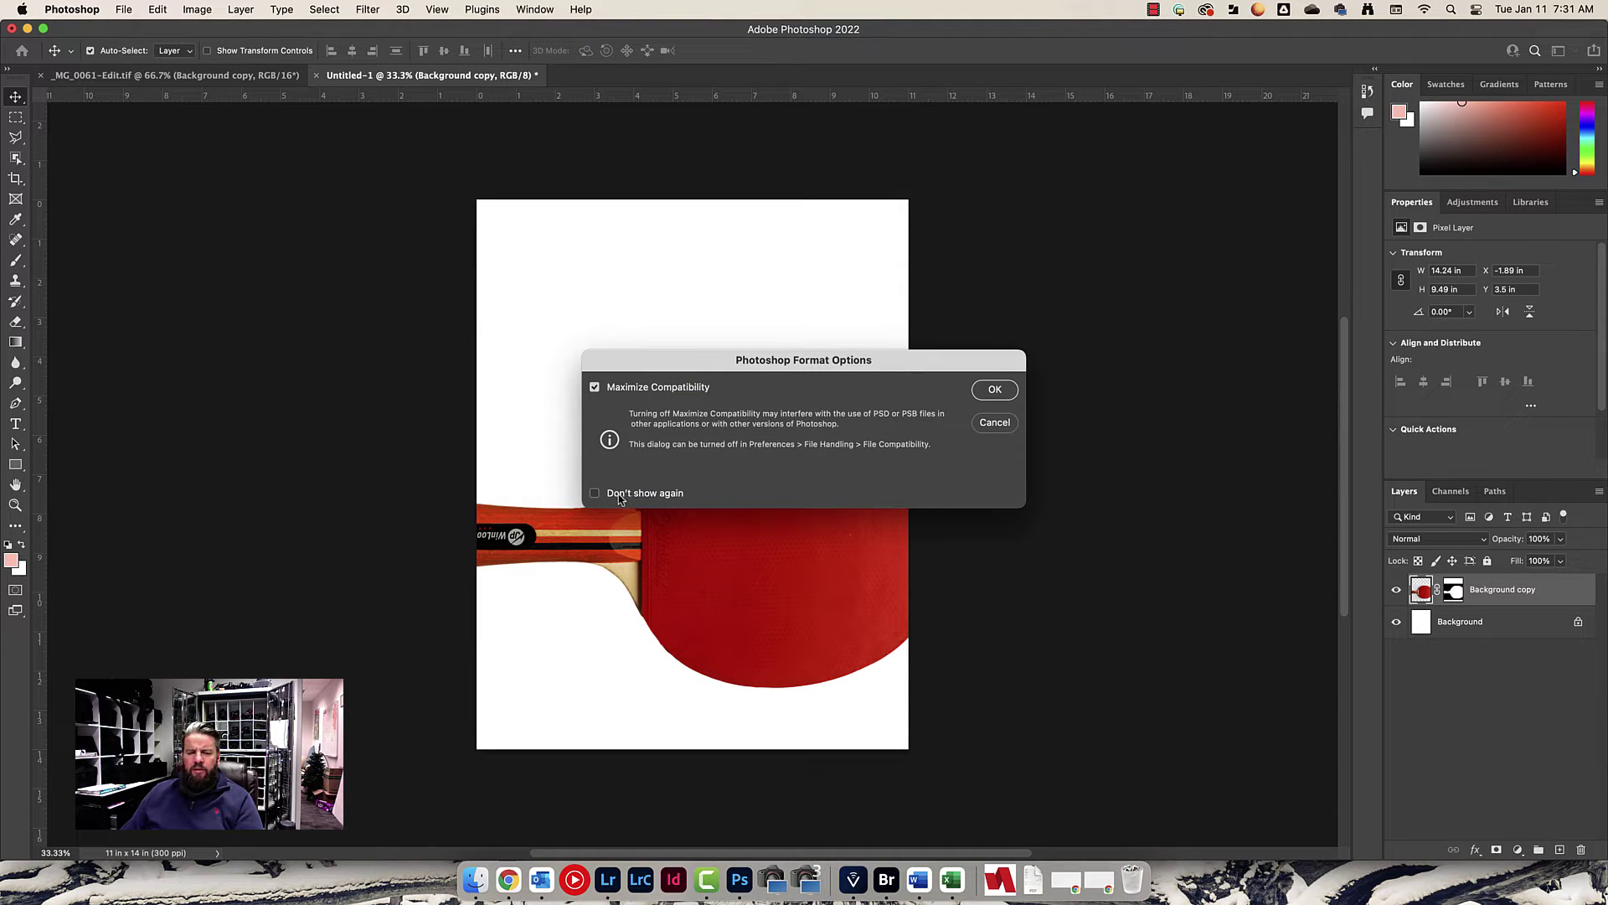
click(996, 389)
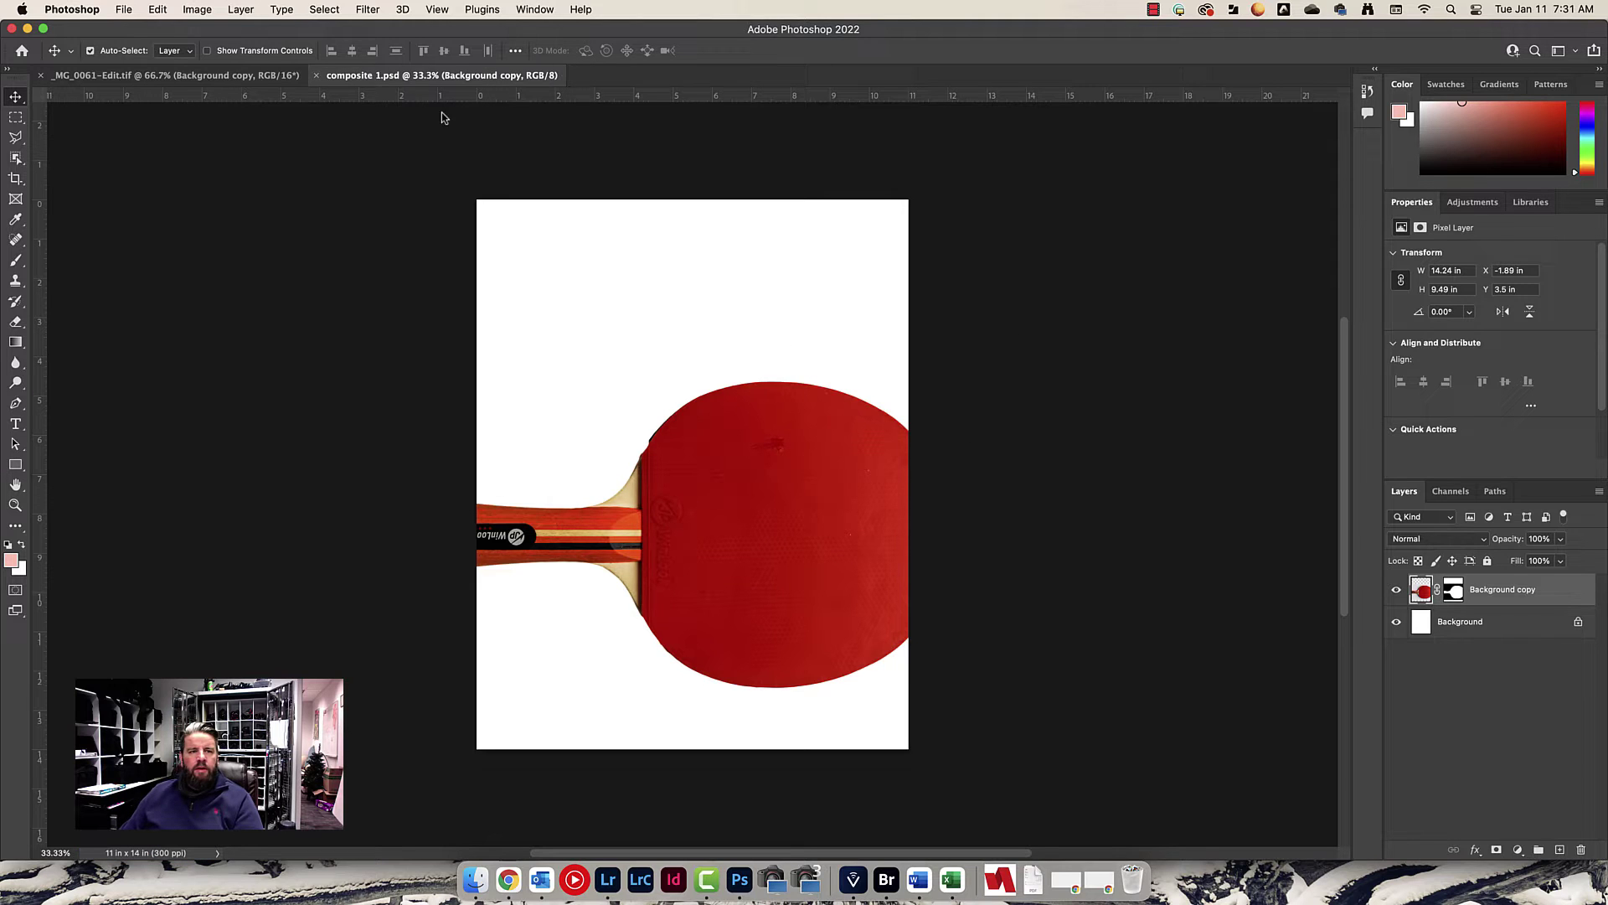
click(131, 82)
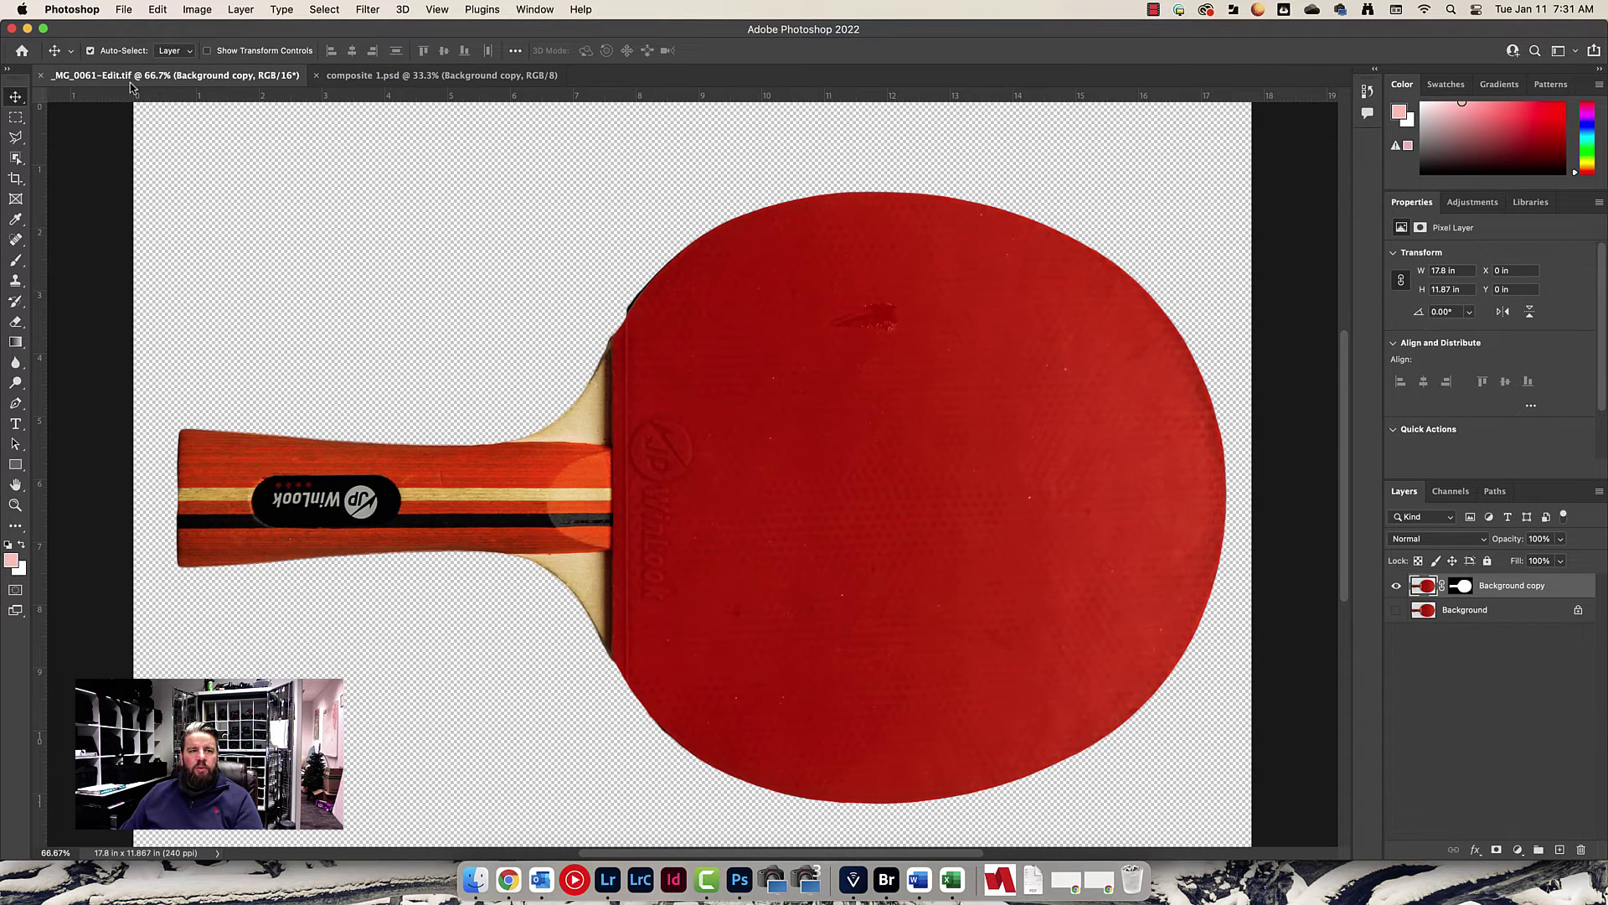
click(40, 76)
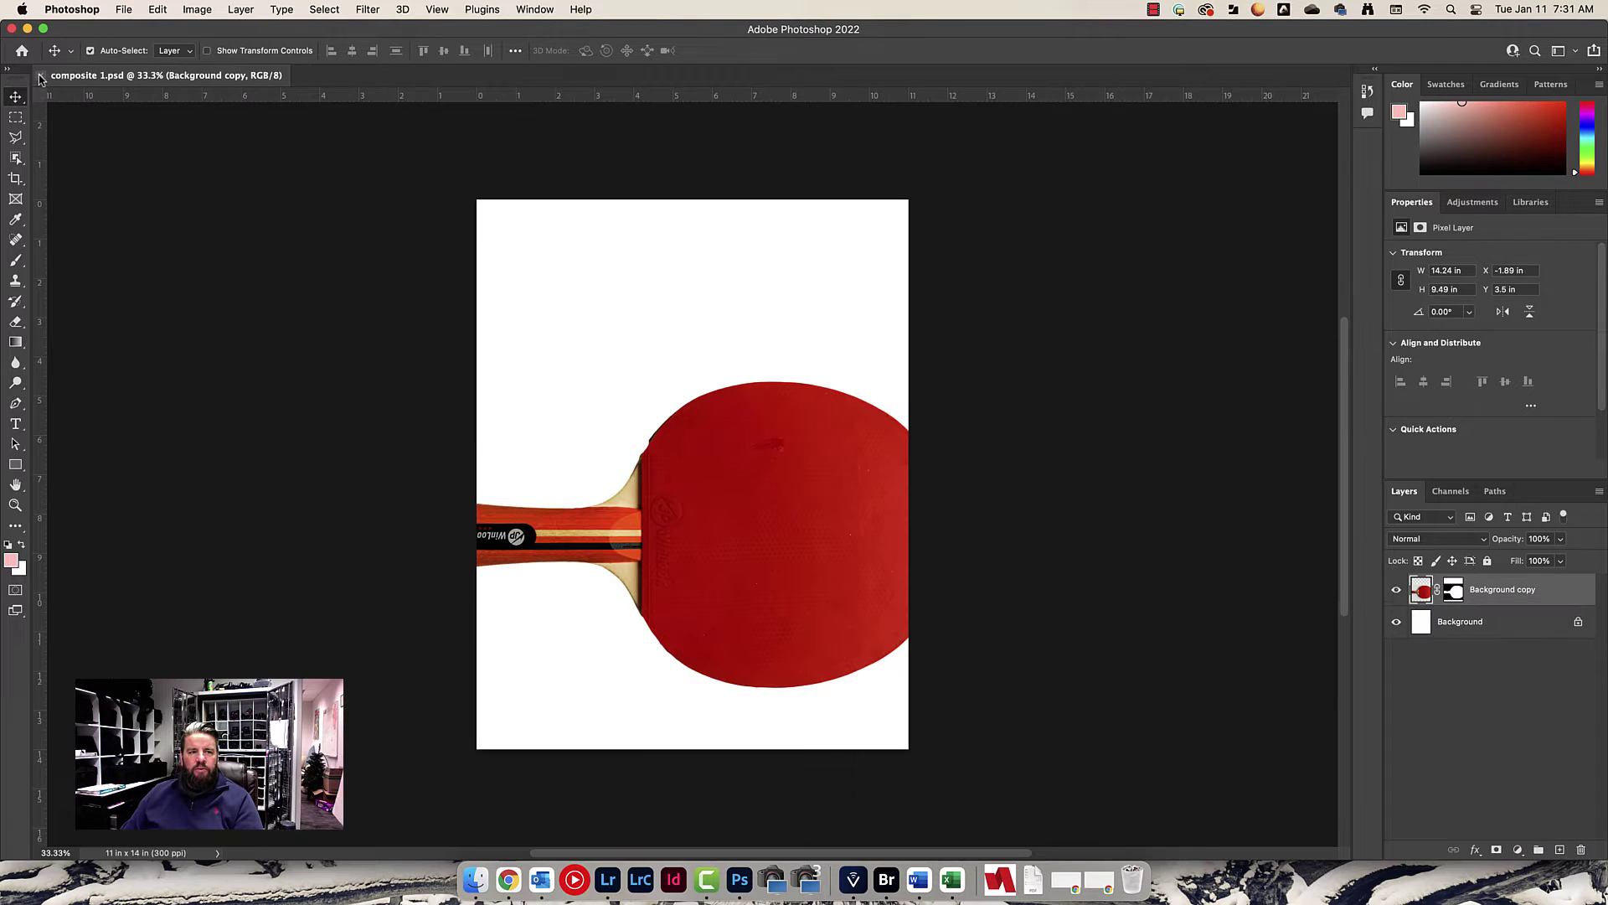
click(608, 879)
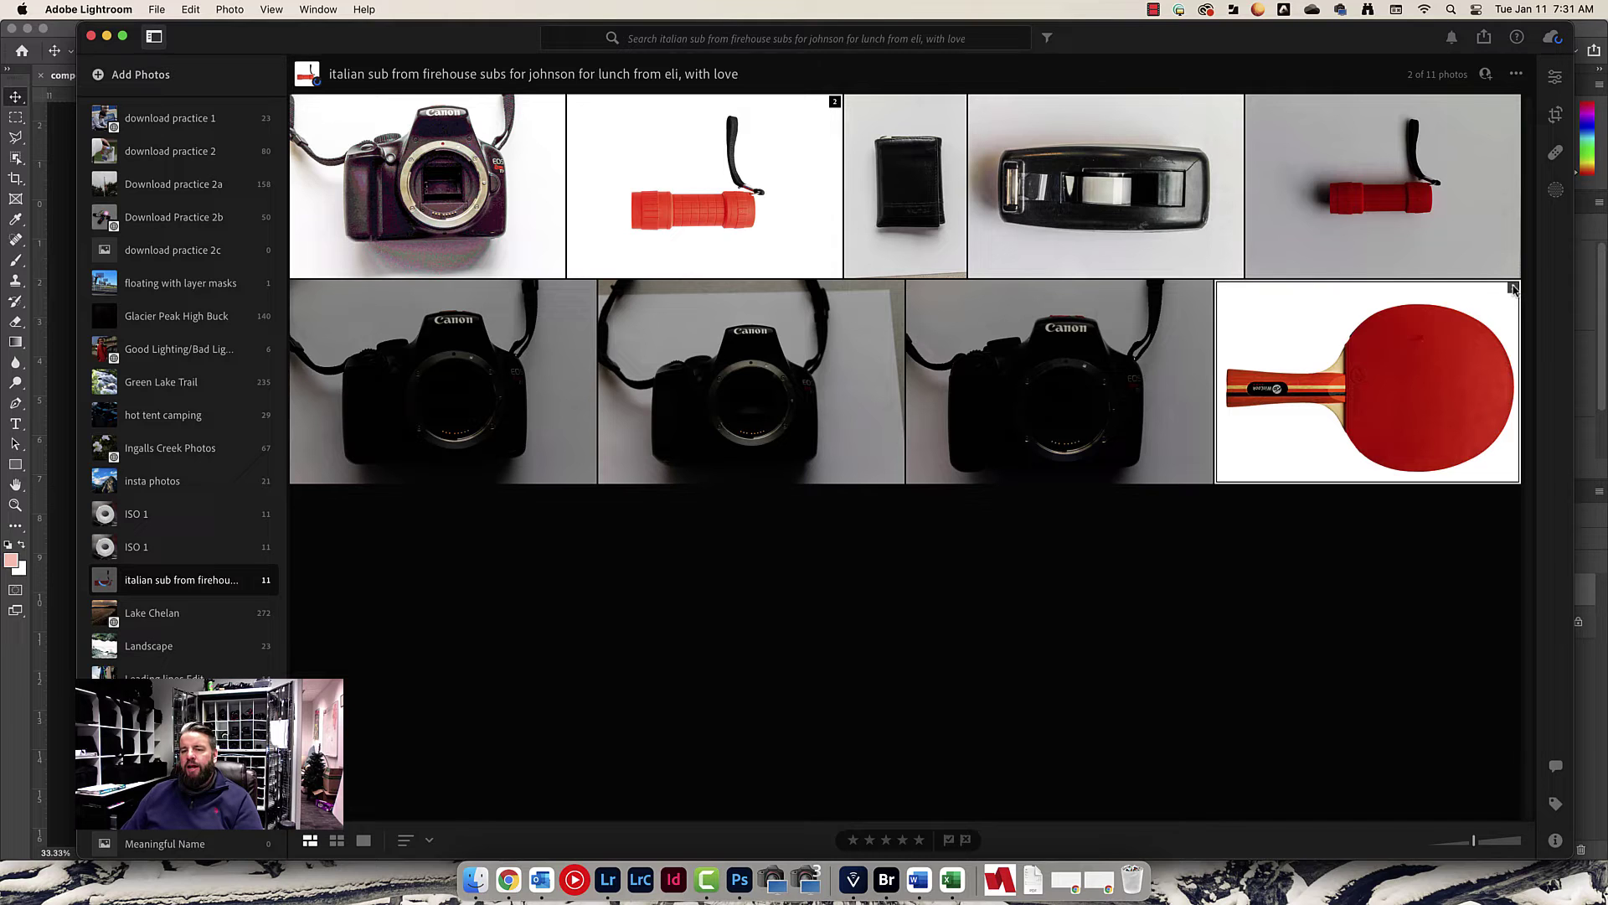
click(1513, 290)
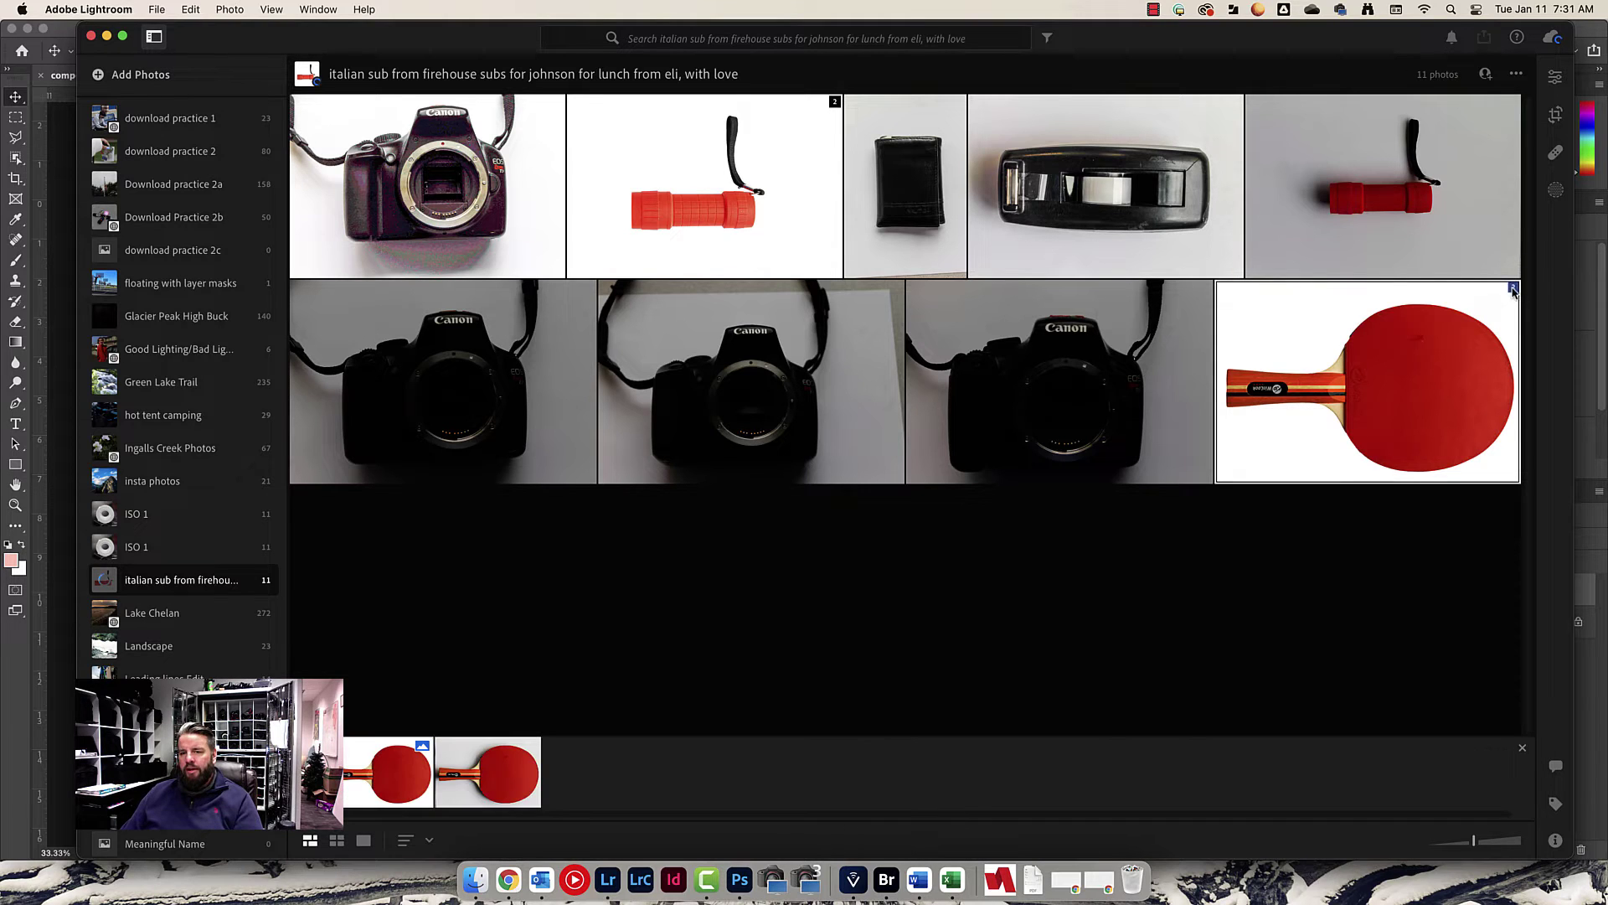
click(408, 767)
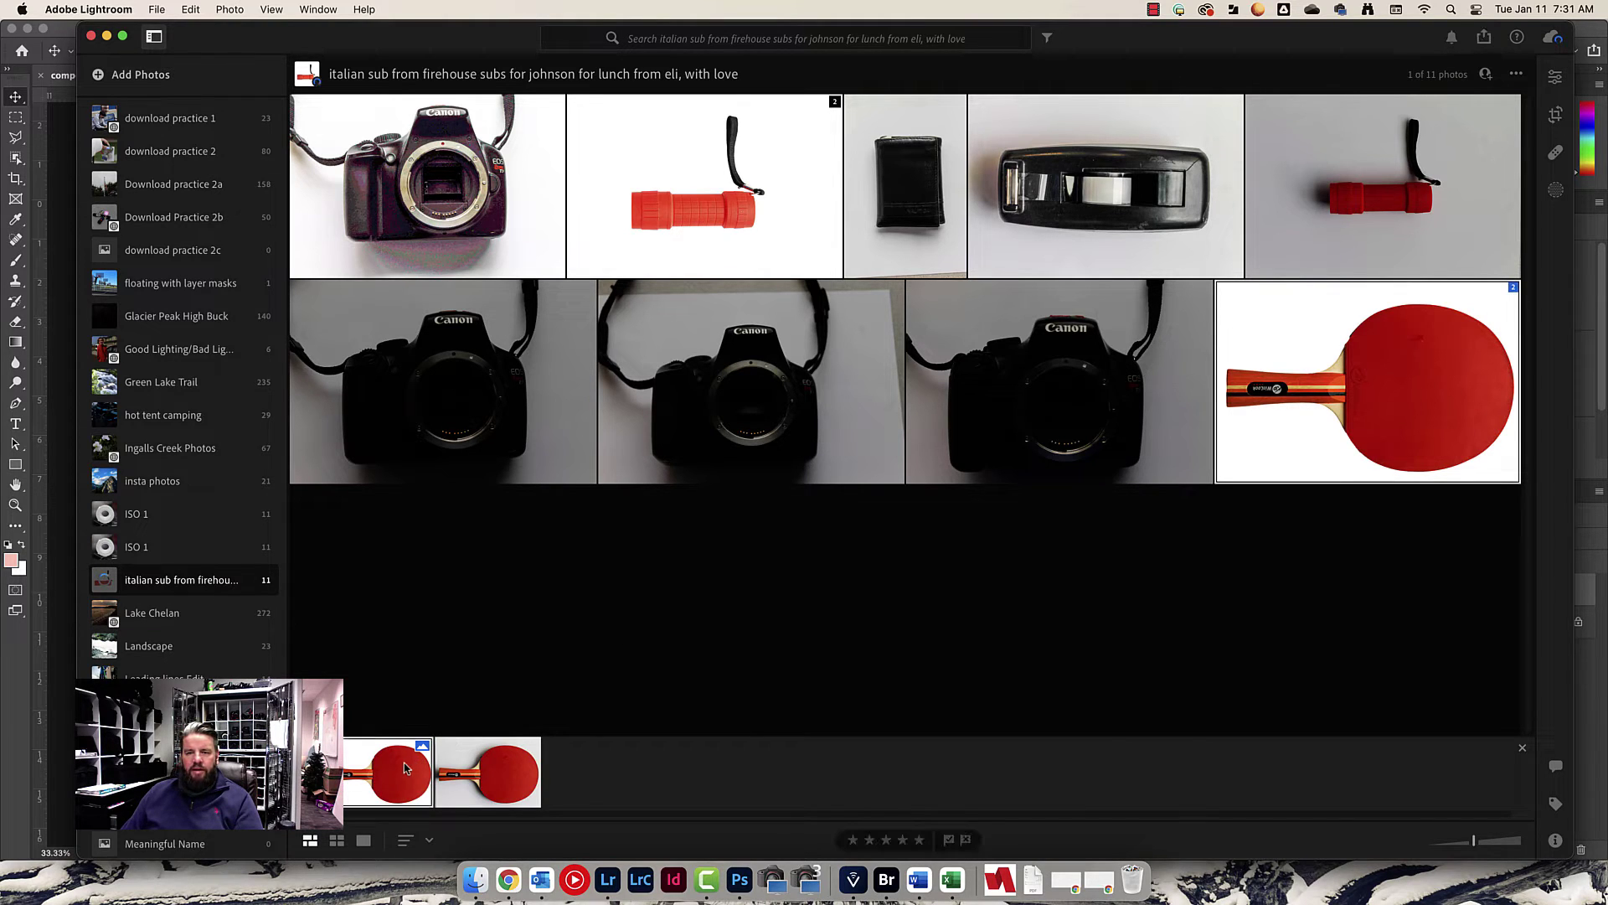
click(460, 773)
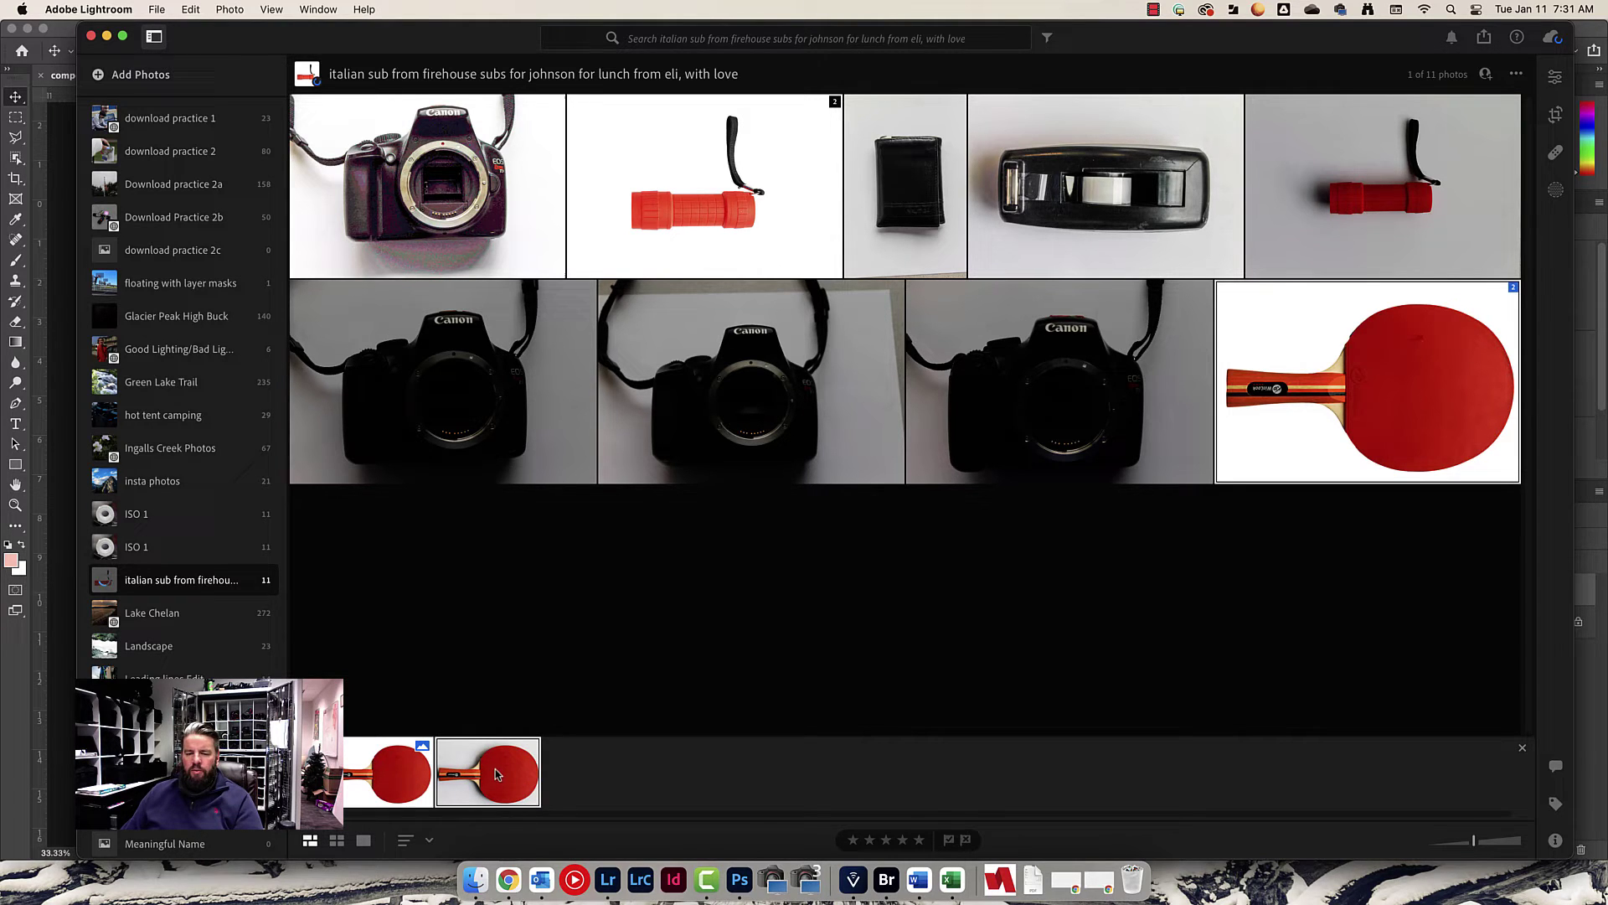
click(391, 770)
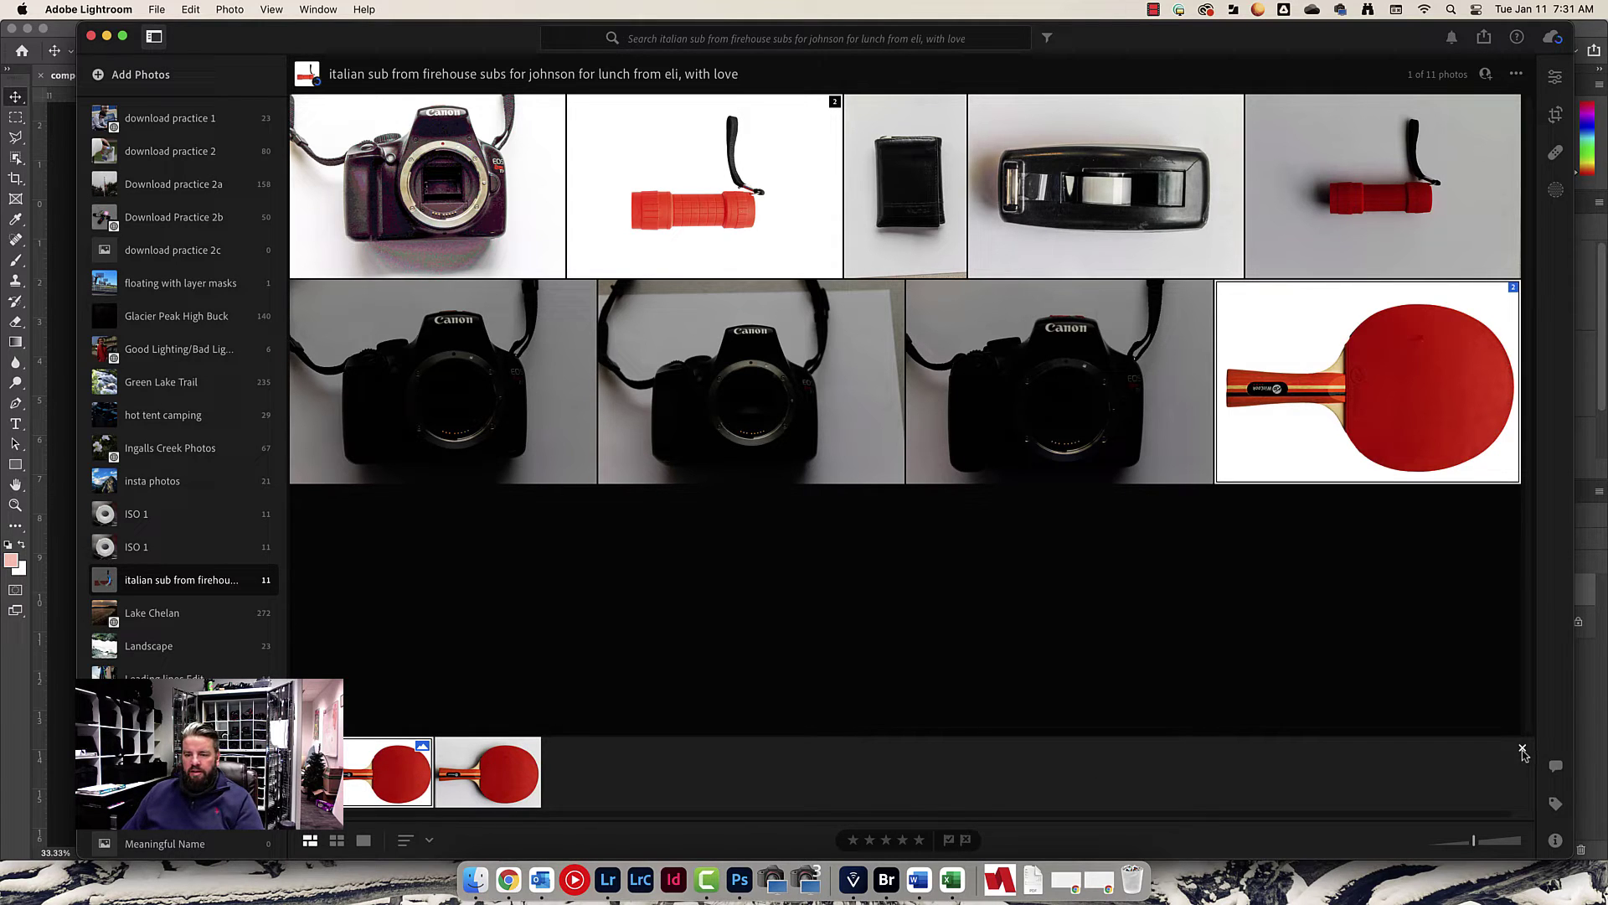
click(1523, 749)
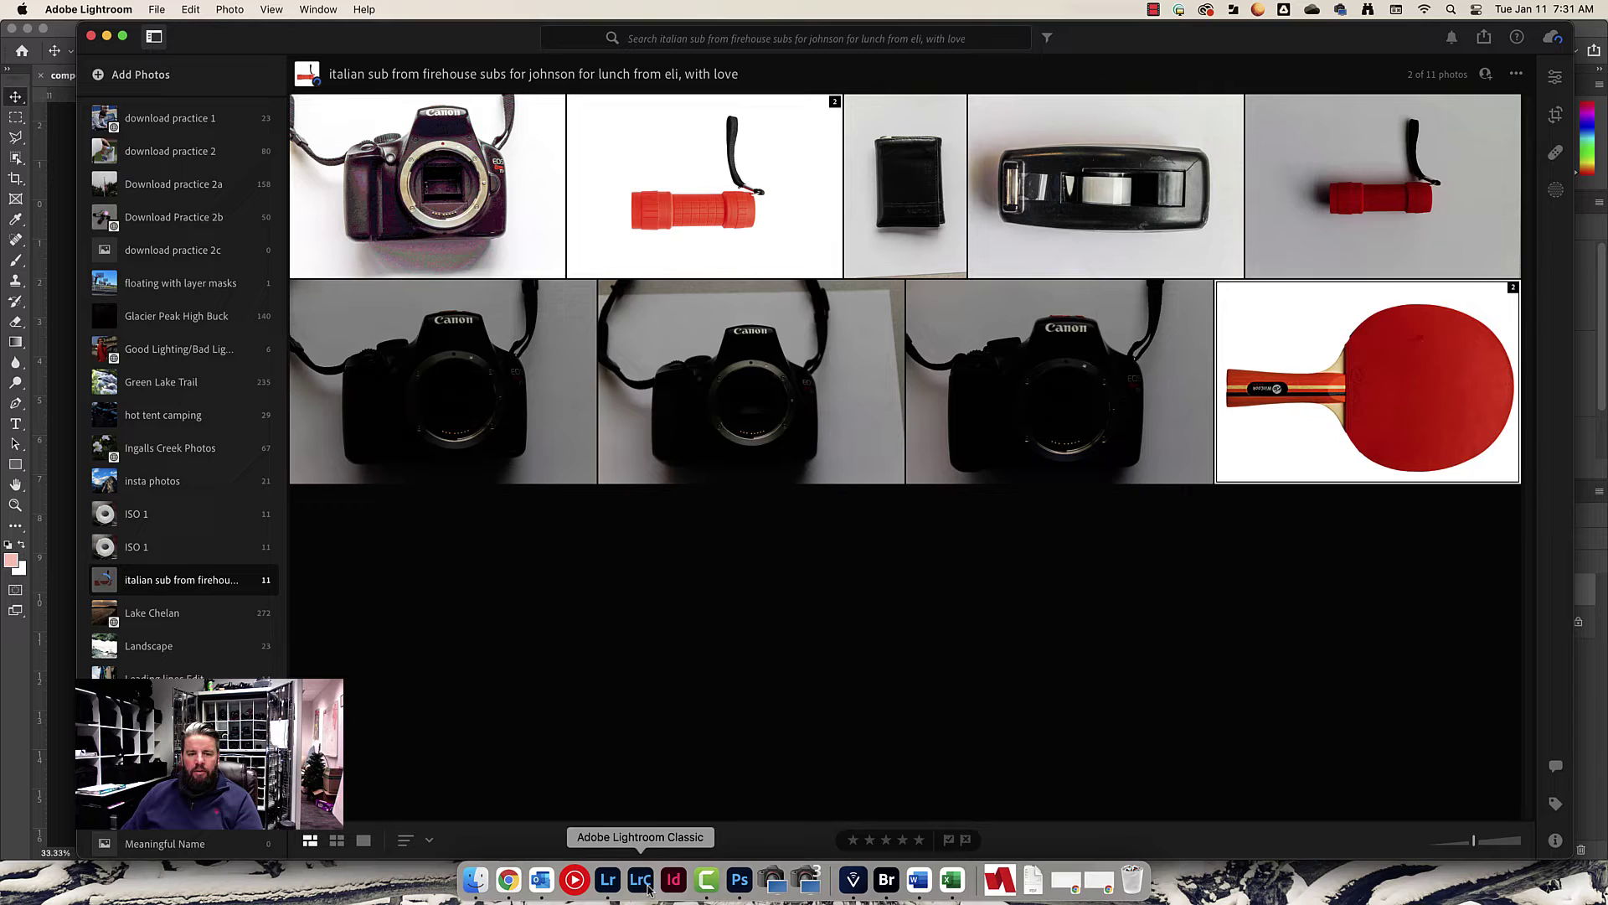
click(739, 880)
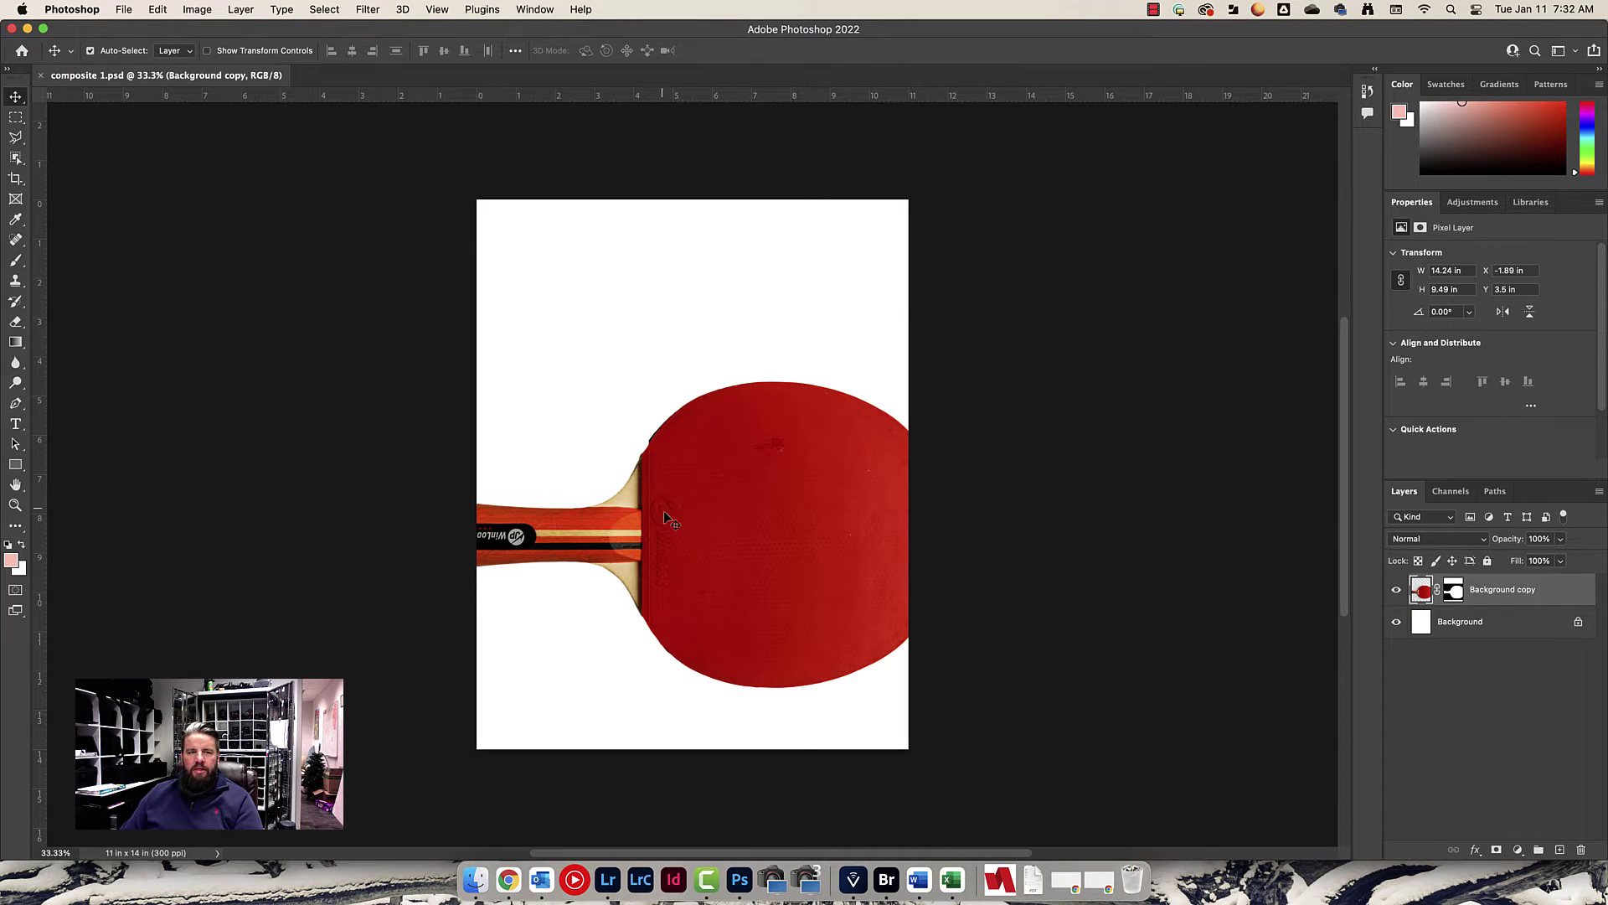
Drag the flashlight along the top of the canvas and the wallet over the paddle's left side
drag(694, 541, 706, 591)
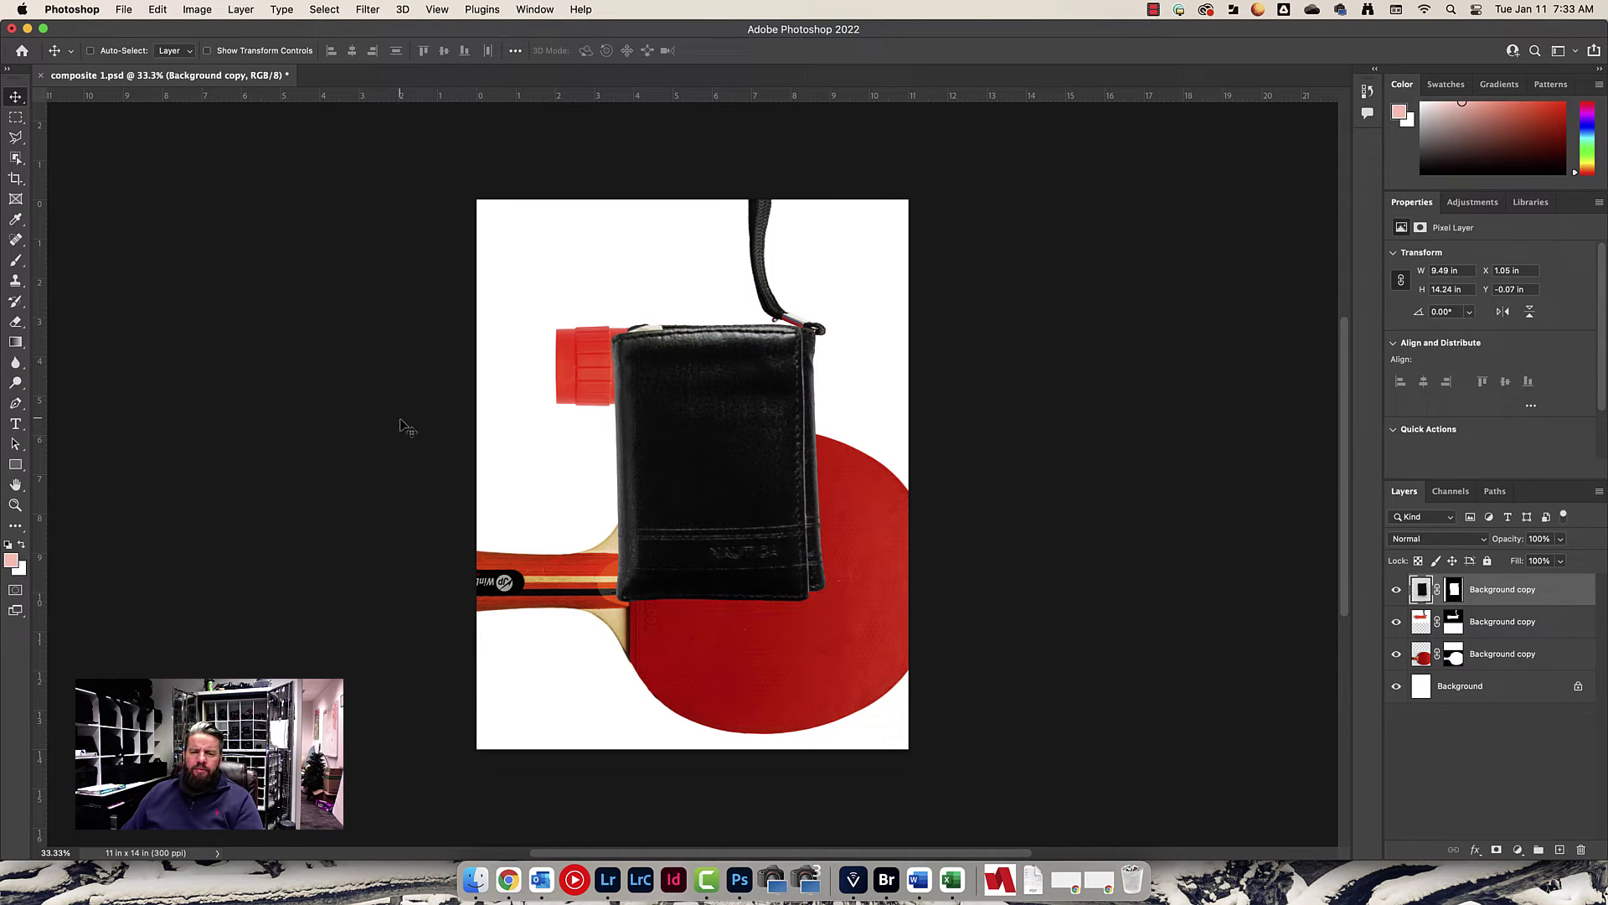
drag(741, 445, 831, 444)
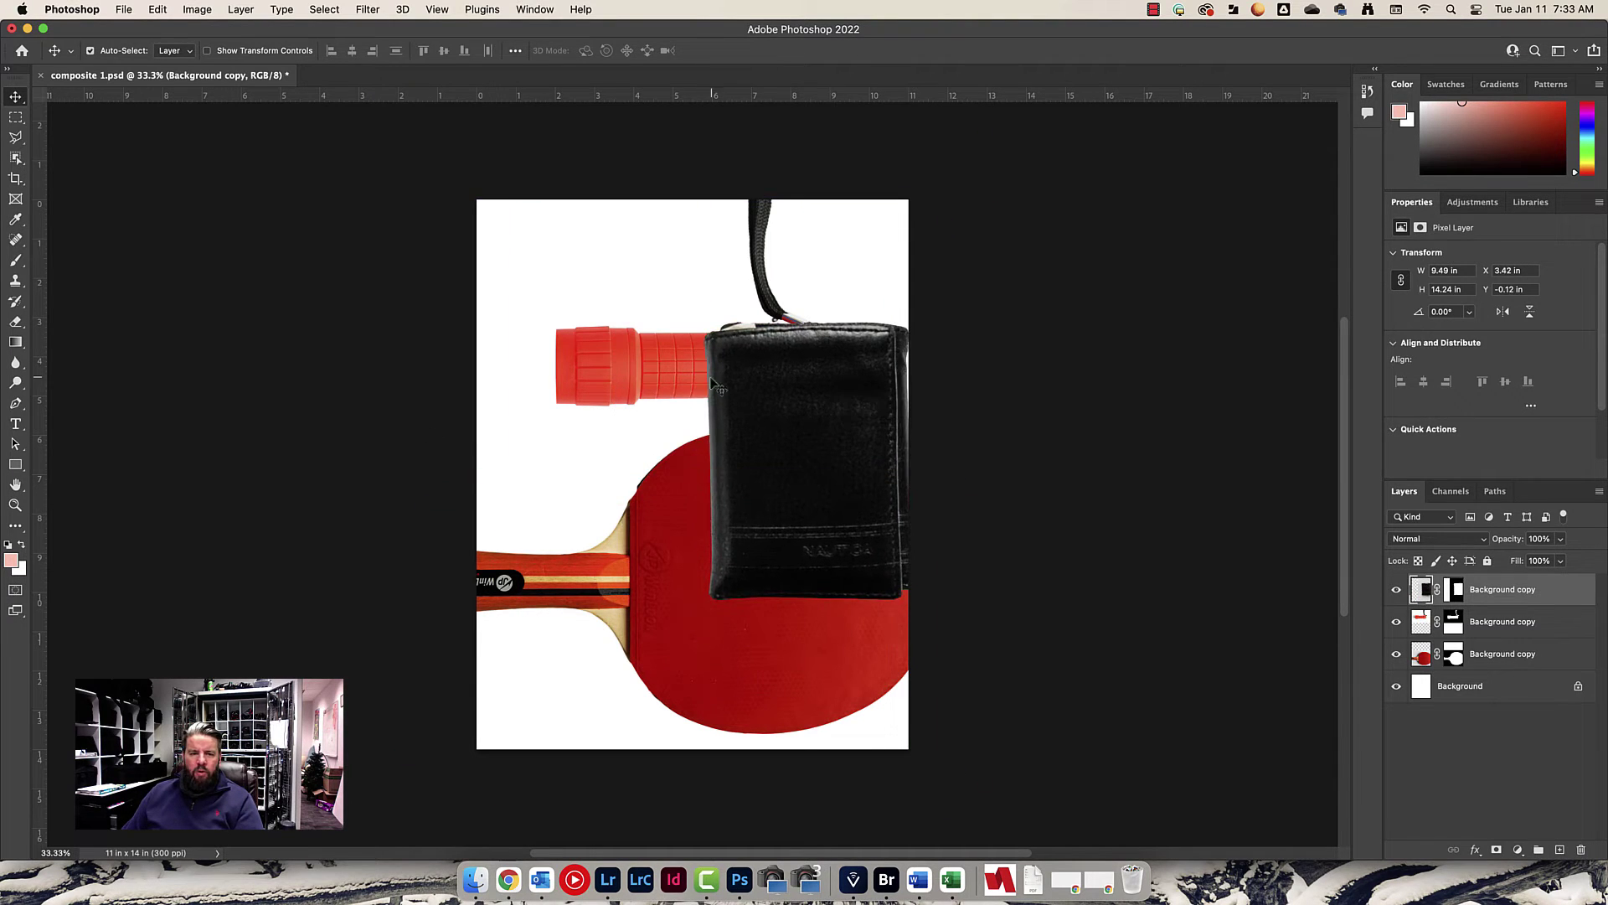
drag(644, 390, 607, 290)
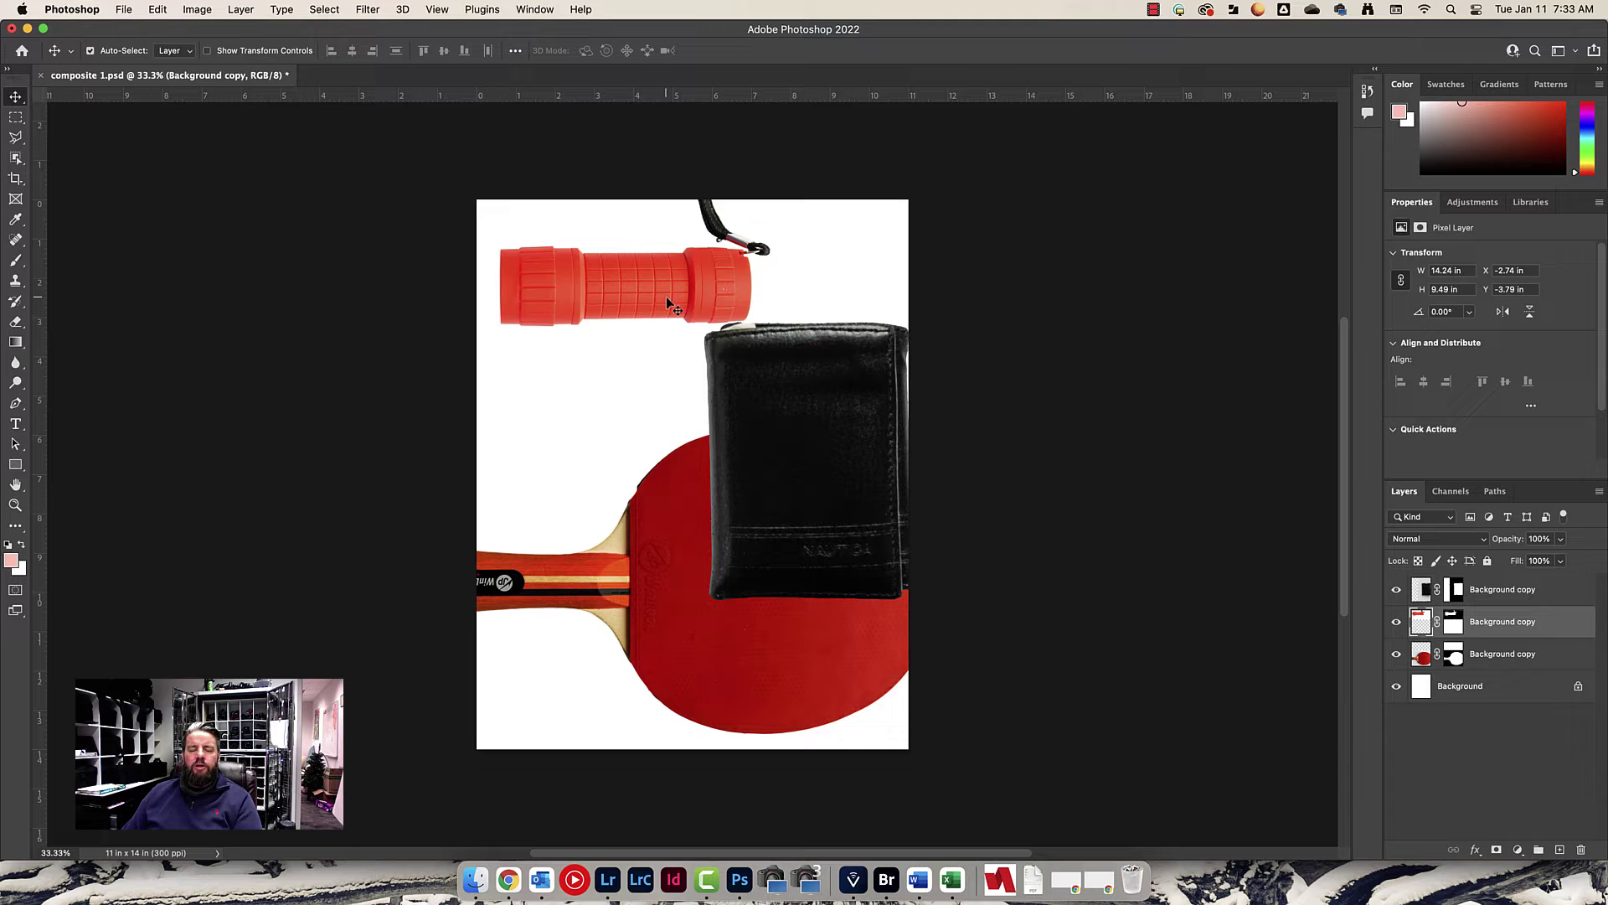
drag(846, 383, 740, 424)
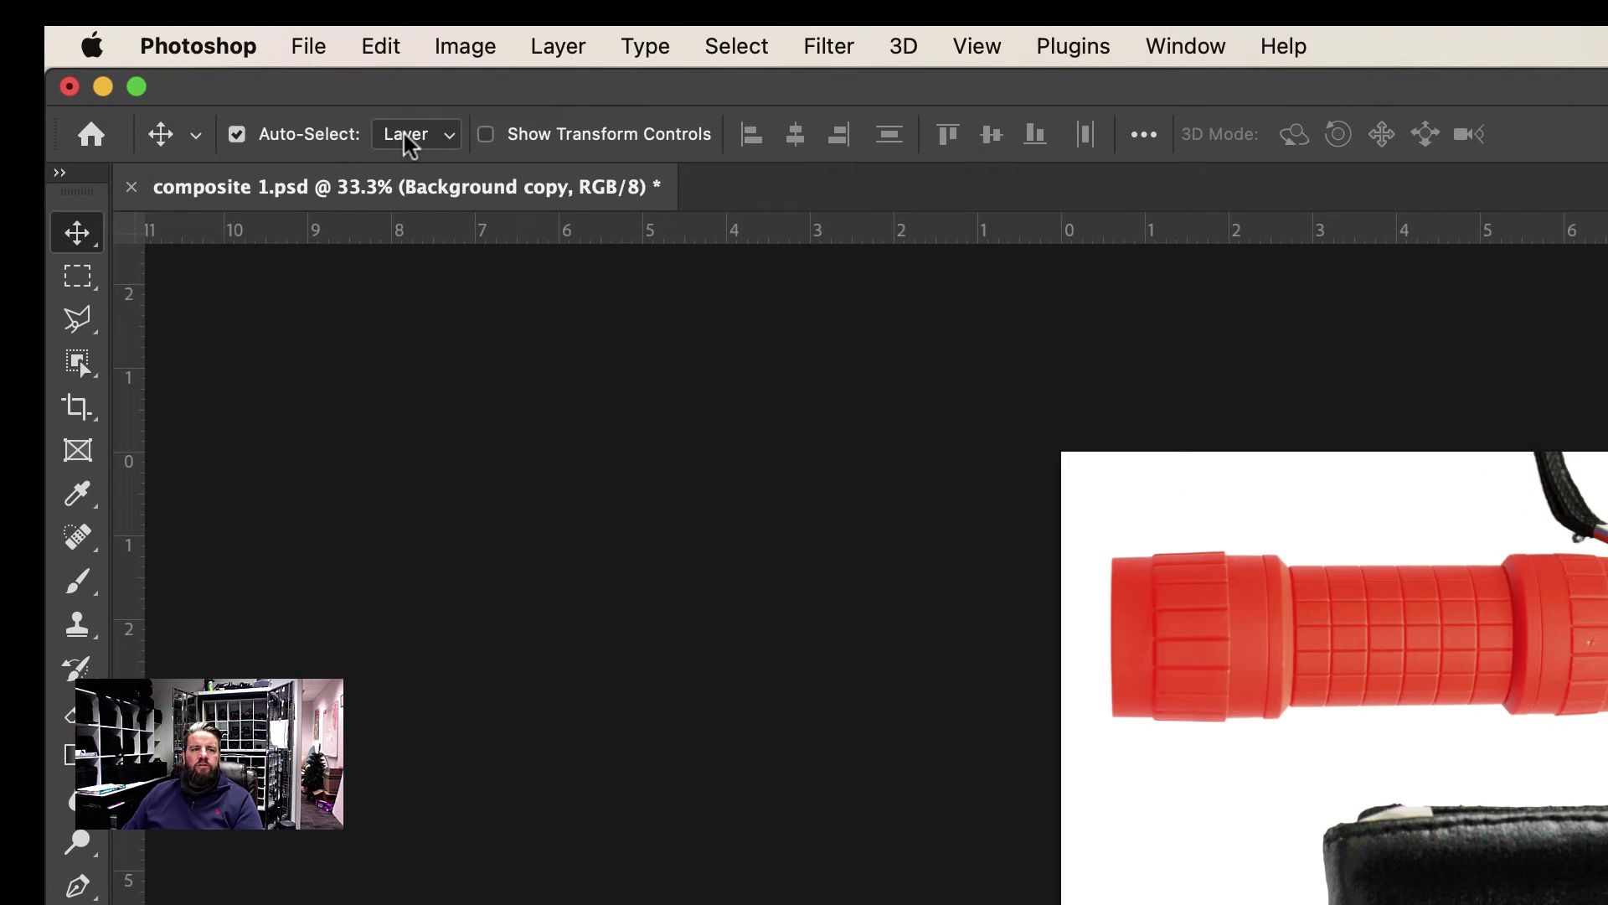
drag(1424, 607, 1458, 587)
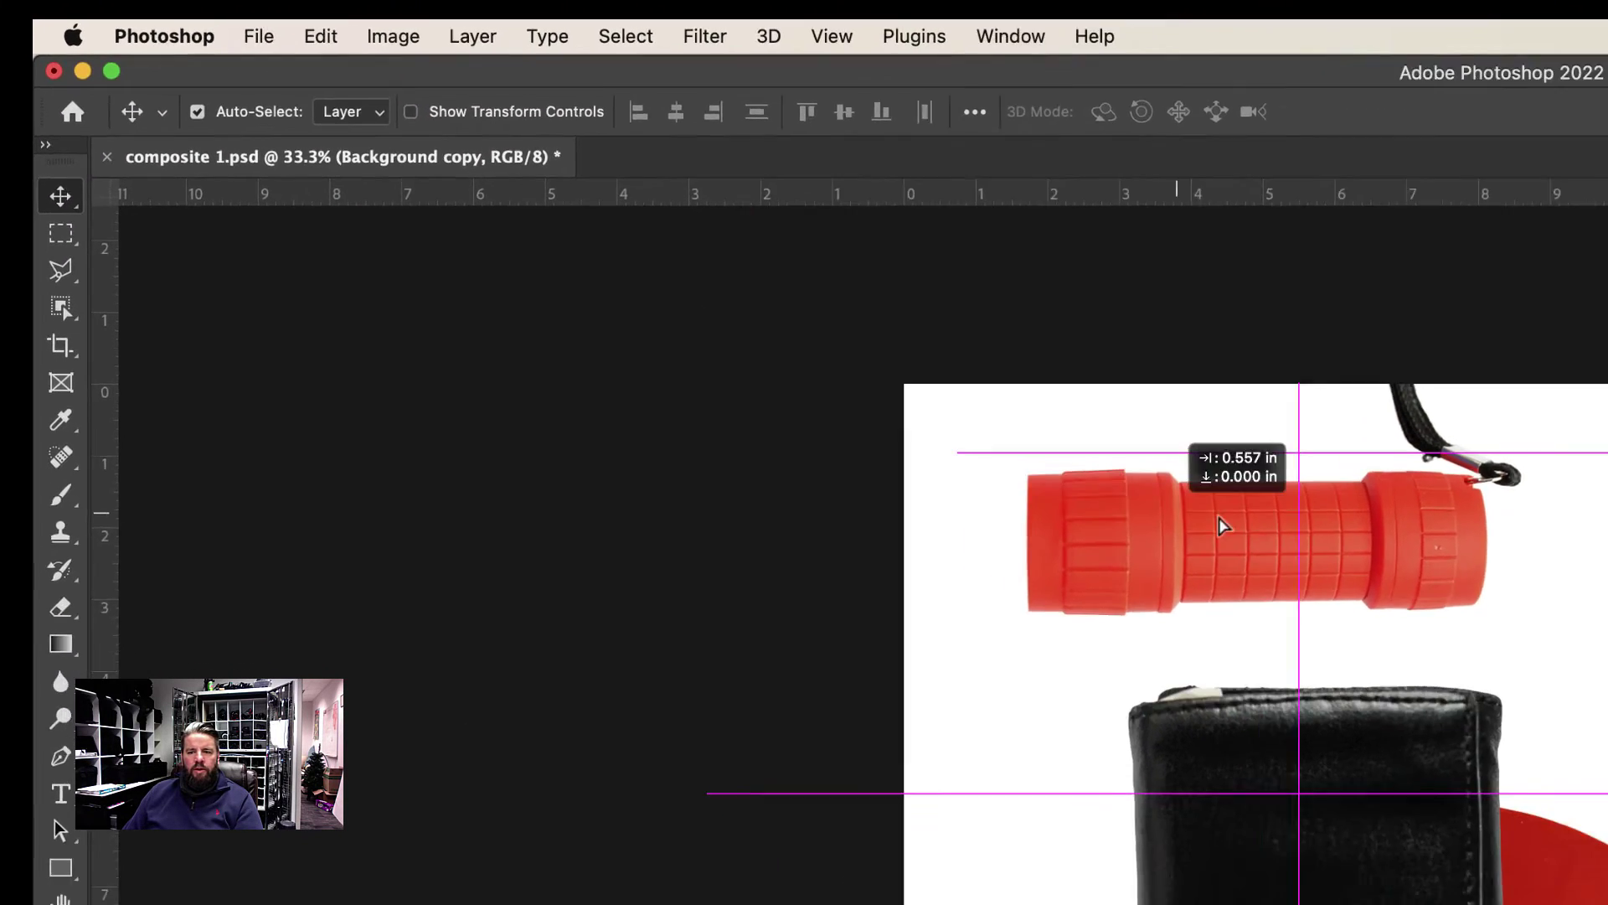
drag(692, 268, 714, 327)
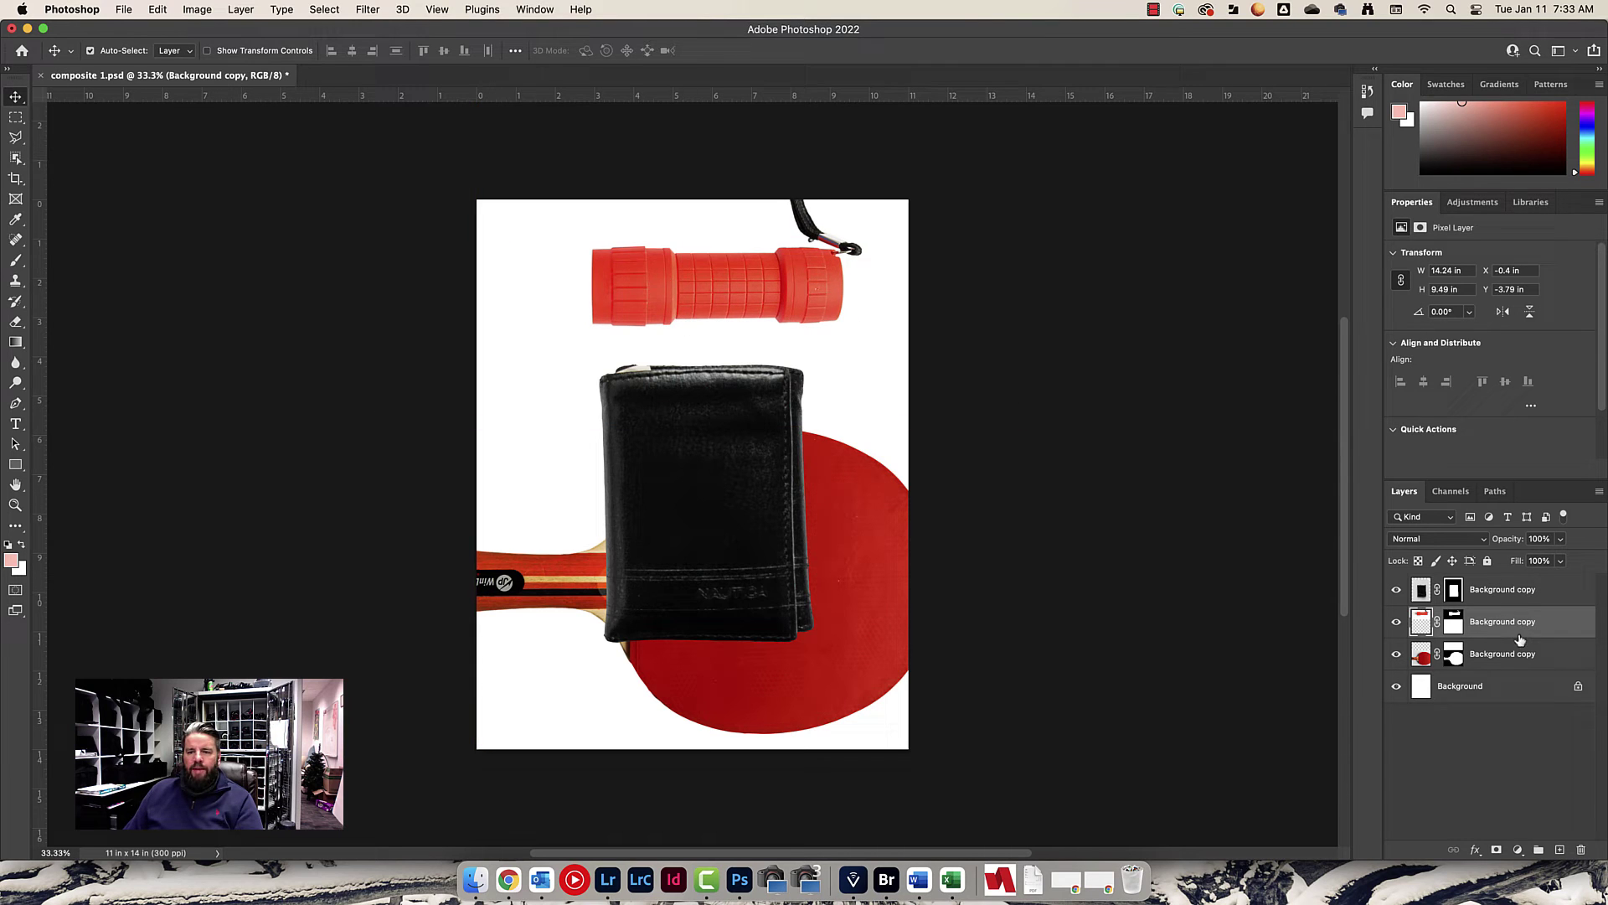
drag(719, 516, 672, 524)
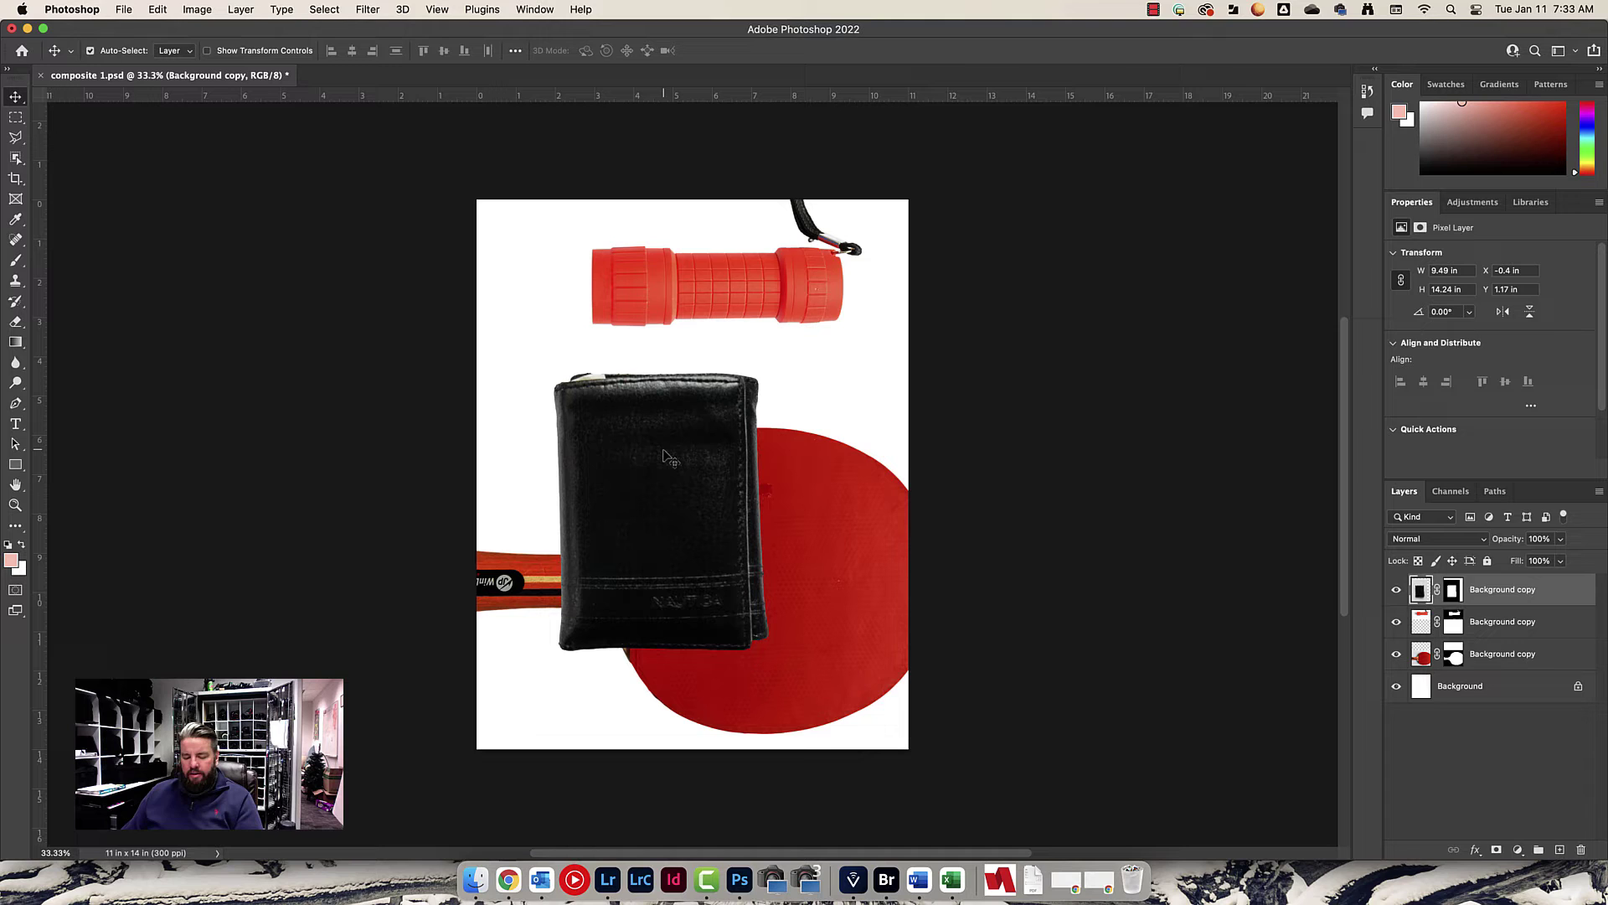
Scale down and rotate the wallet with Free Transform, then move it up-left clear of the paddle
key(super)
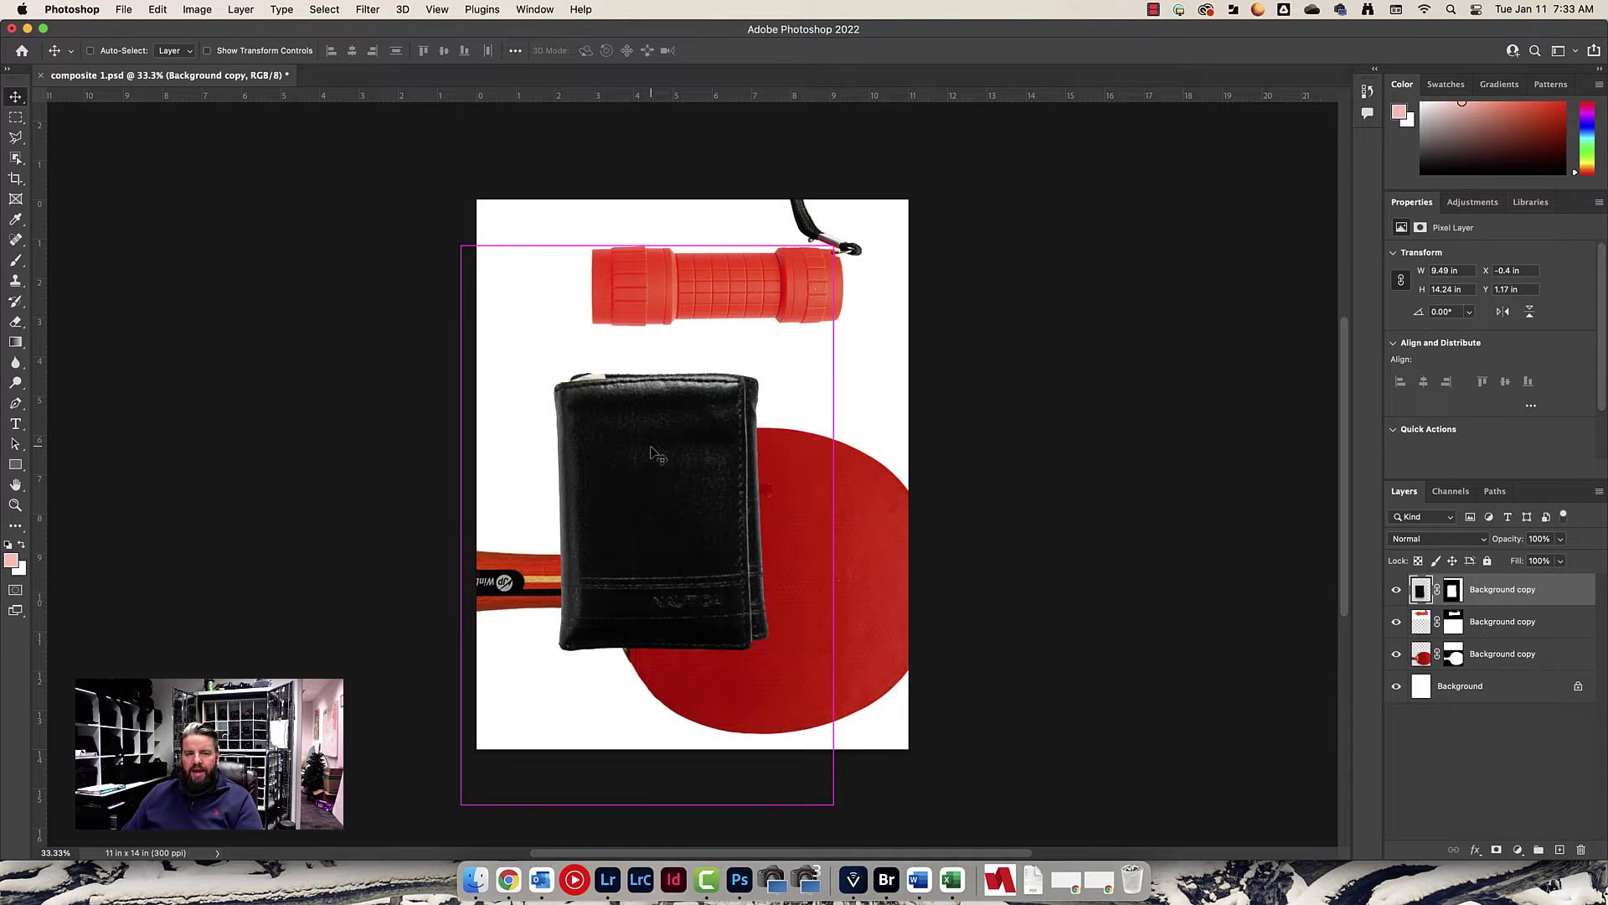
key(super+t)
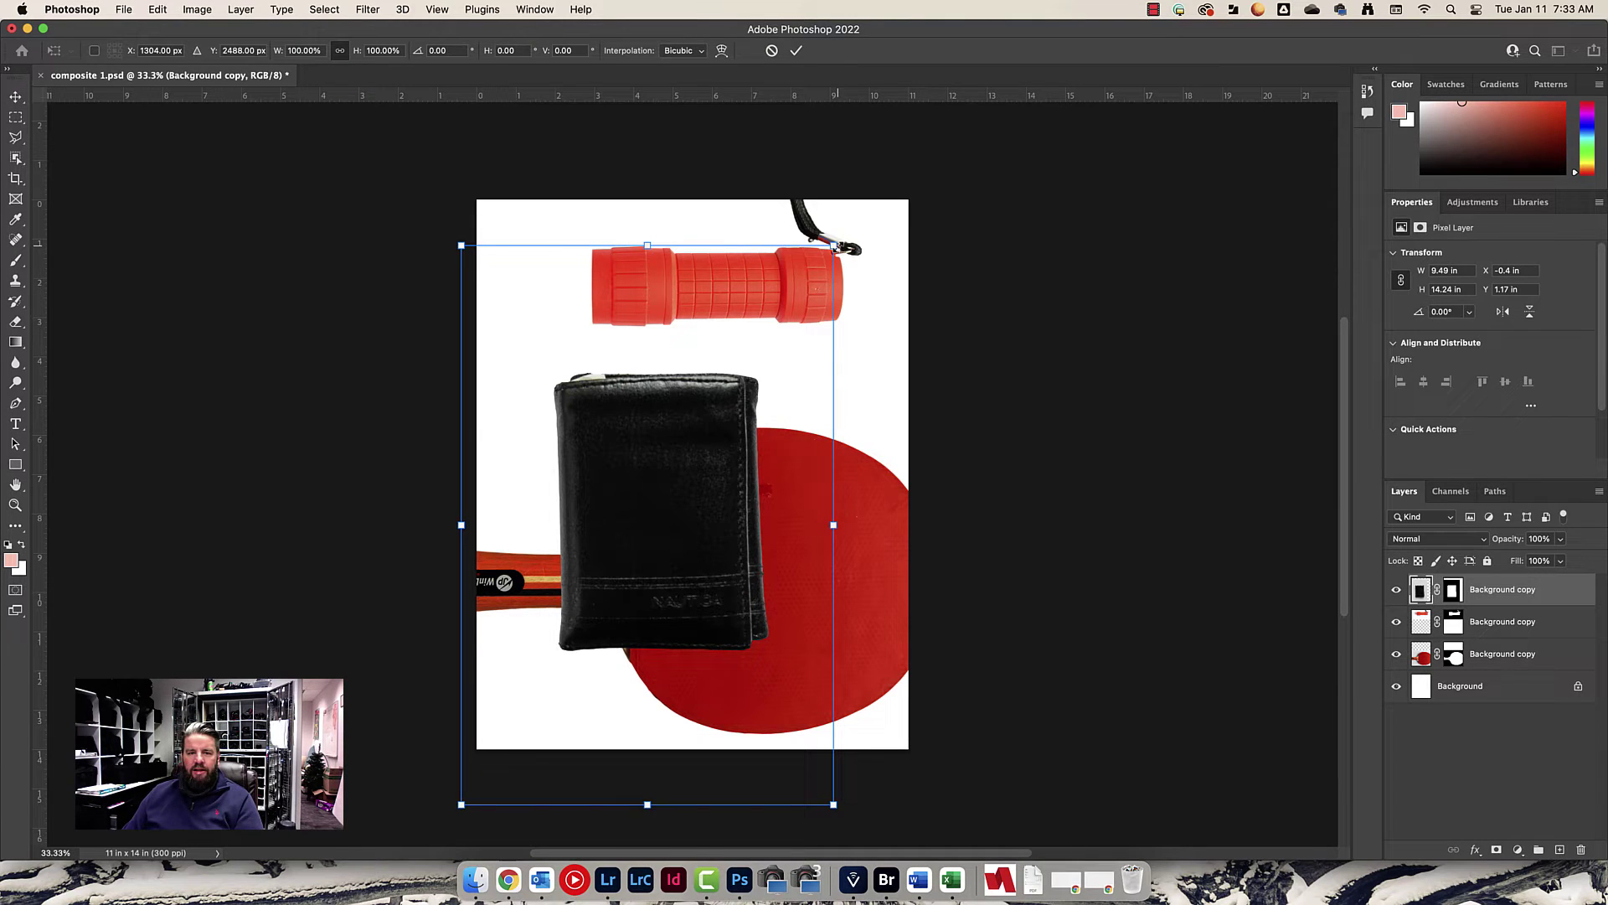
drag(834, 247, 559, 380)
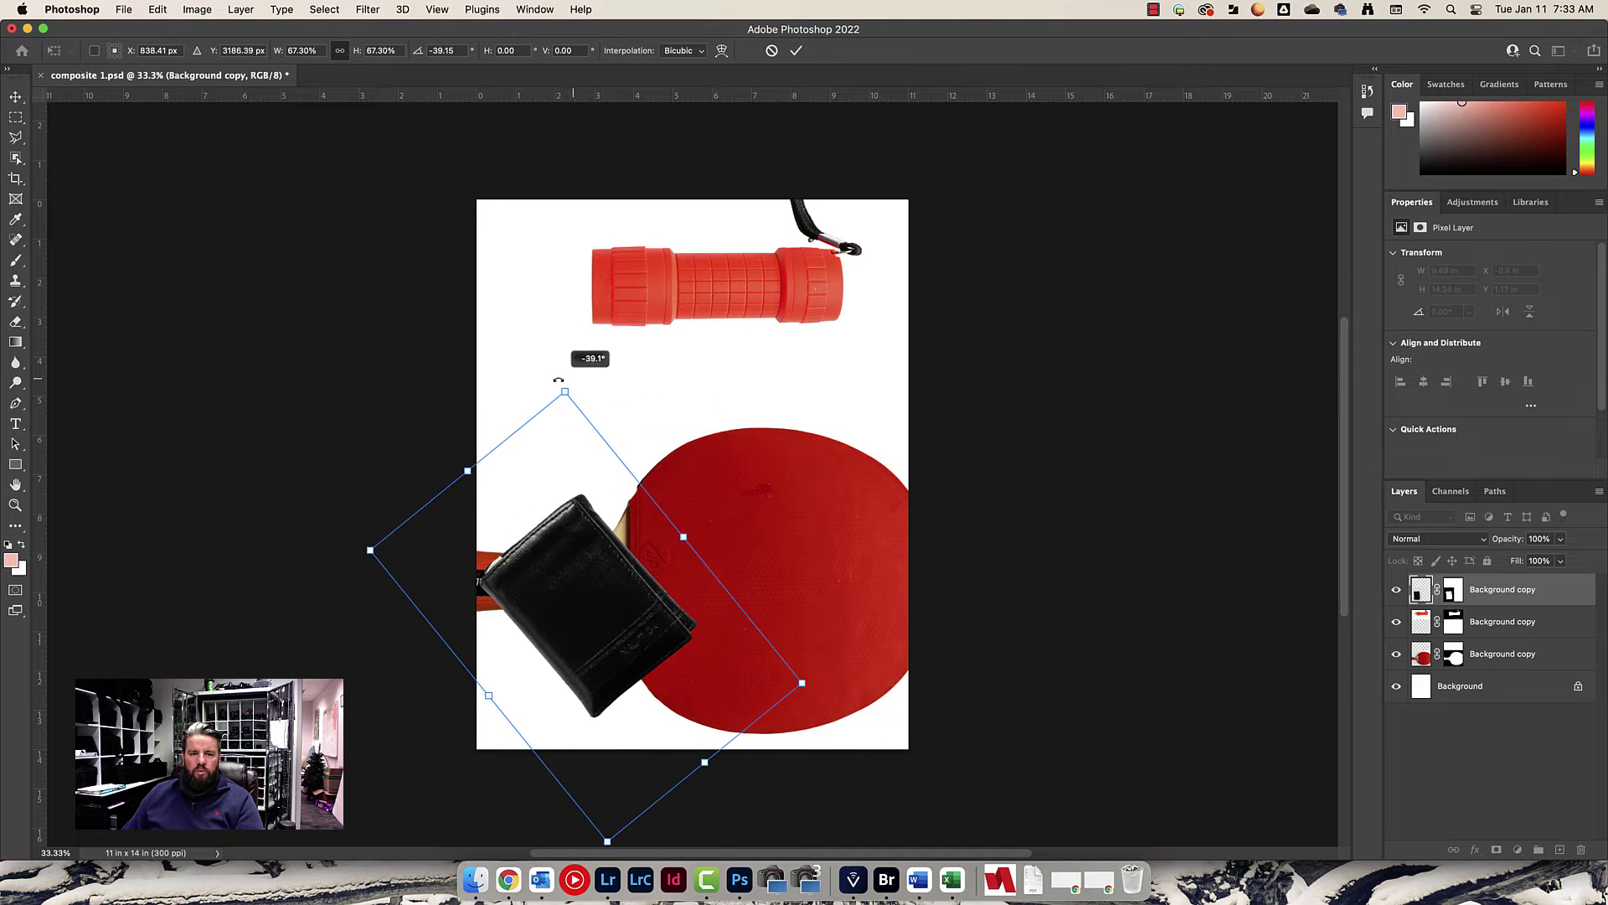
drag(468, 472, 607, 357)
mouse_move(632, 495)
mouse_down()
mouse_move(597, 243)
mouse_move(635, 480)
mouse_up()
key(Return)
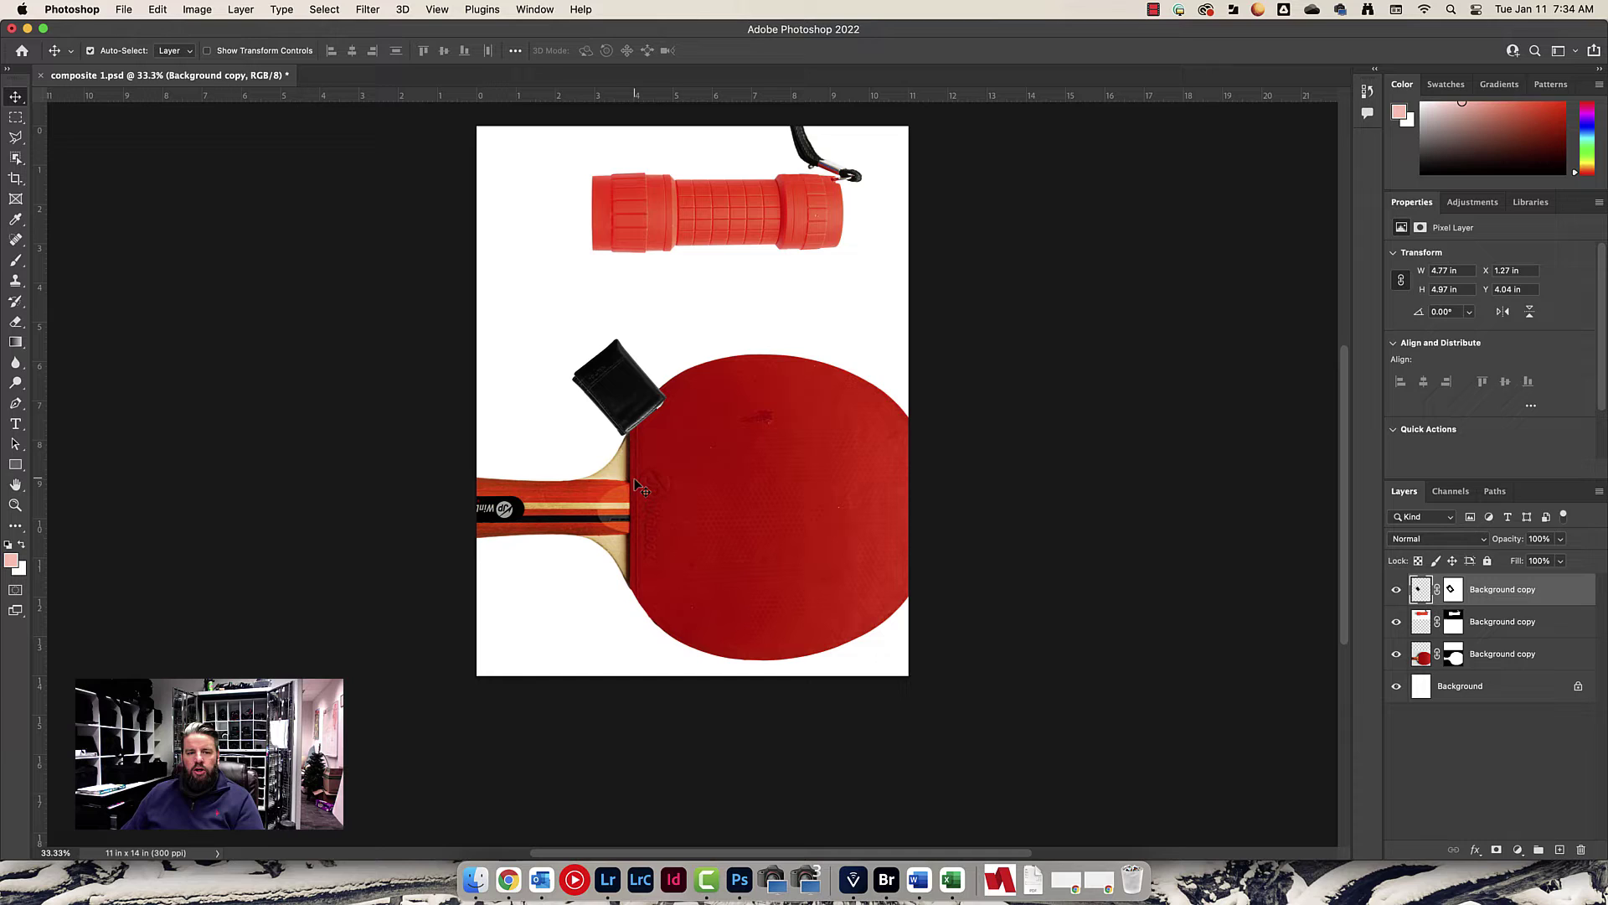
drag(623, 399, 637, 256)
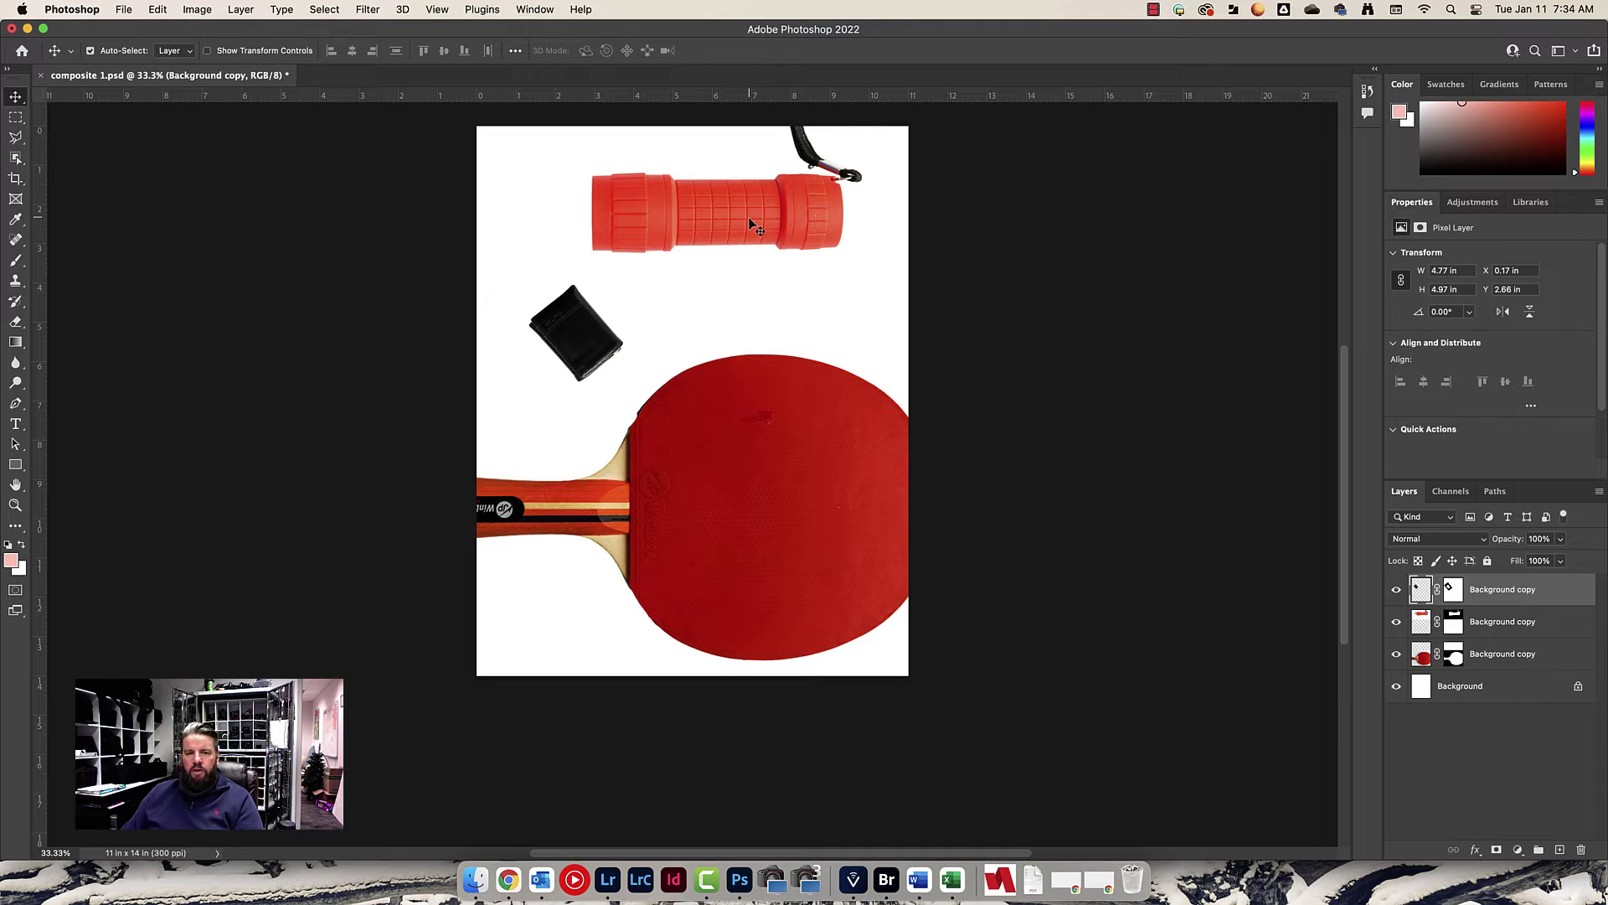
Lower the paddle layer's opacity to 51% and drag the paddle up and left
click(822, 516)
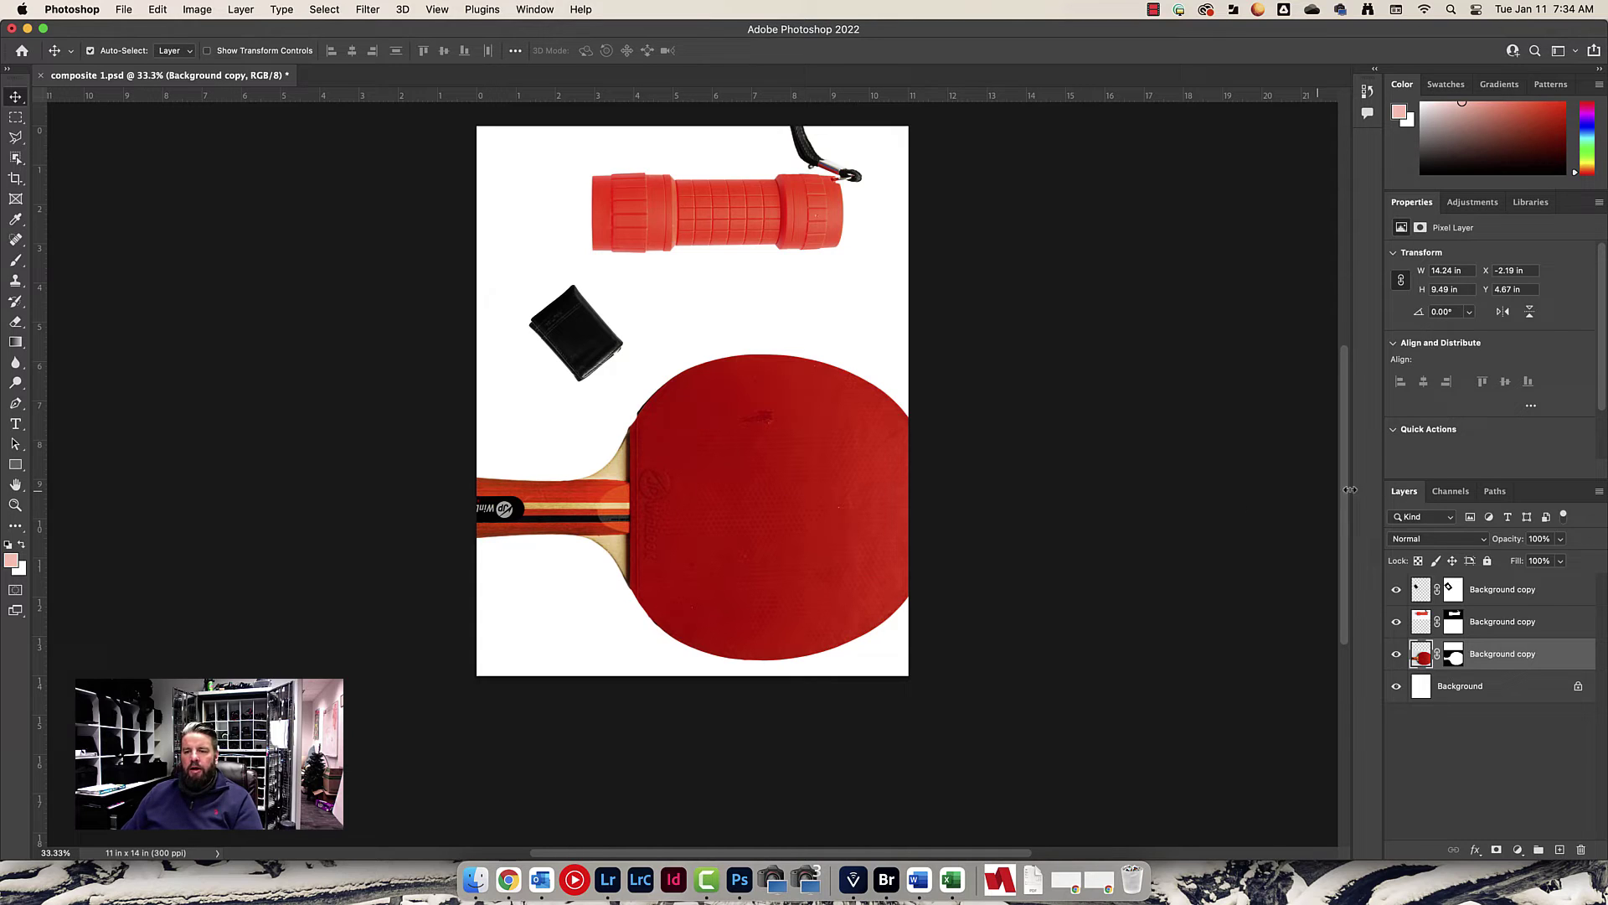
click(1561, 541)
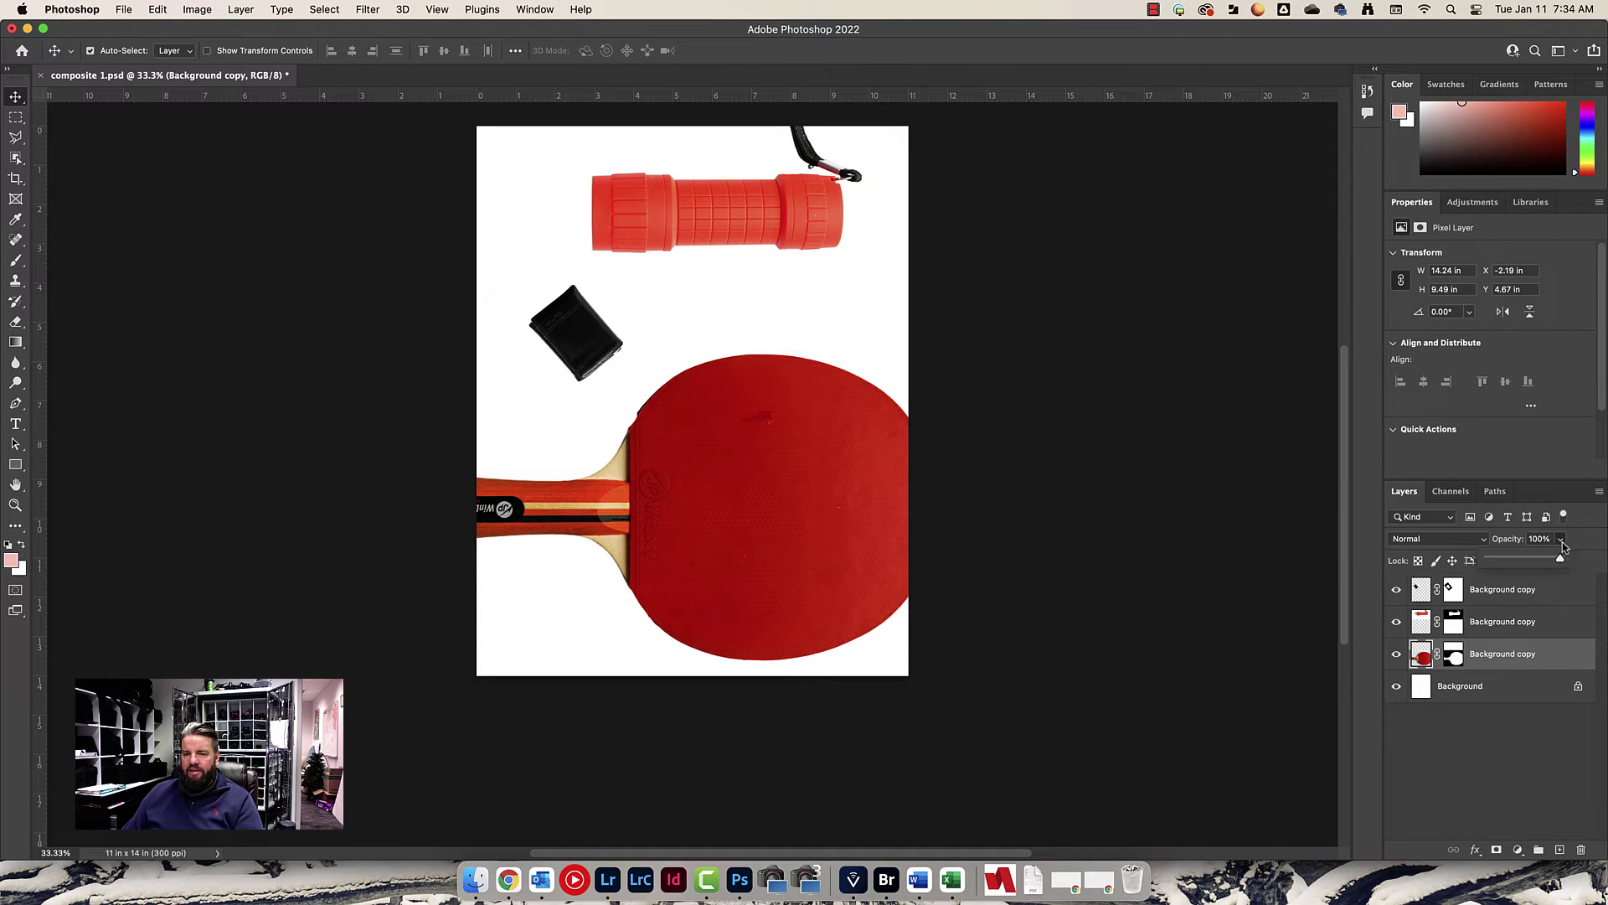
drag(1561, 561, 1525, 560)
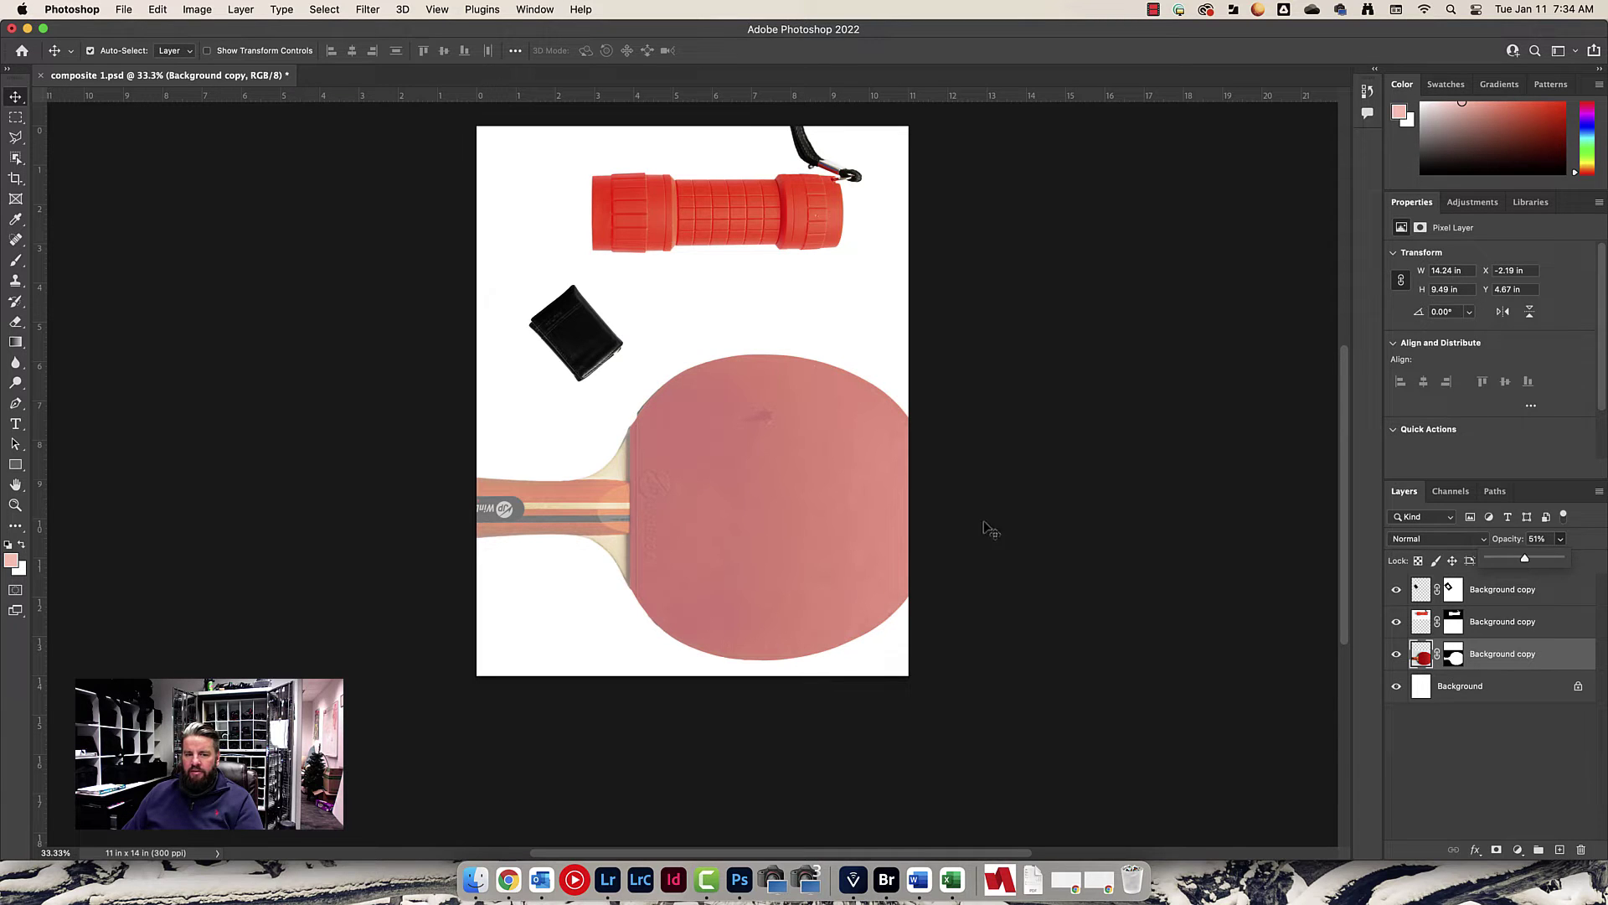
drag(827, 524, 702, 387)
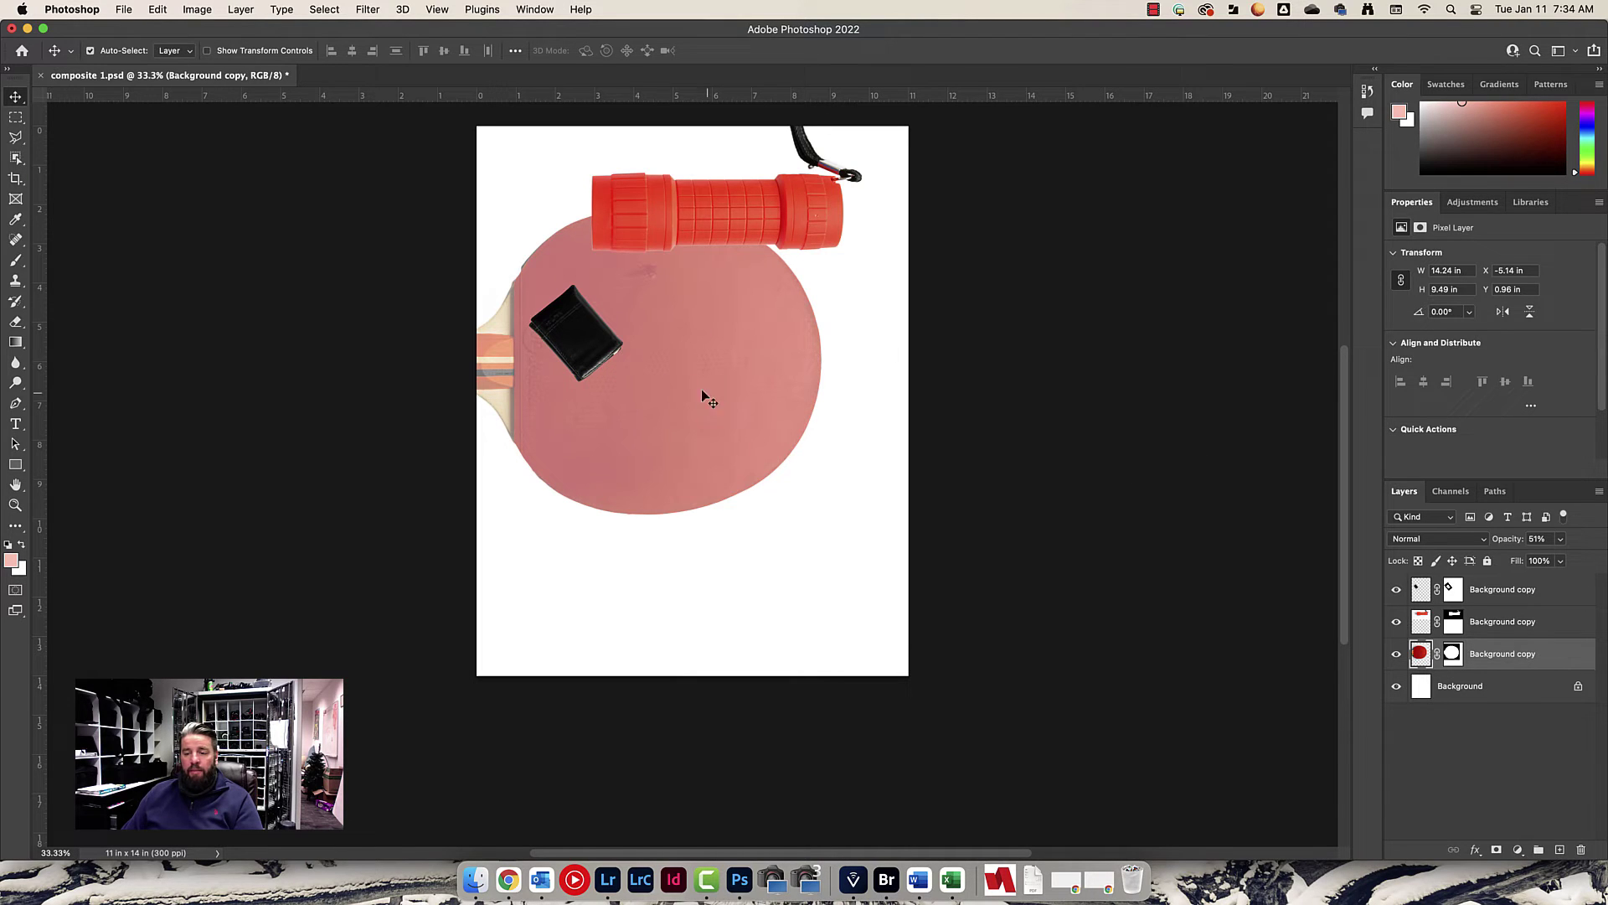
Move the translucent paddle layer to the top of the layer stack
click(1494, 595)
click(1493, 657)
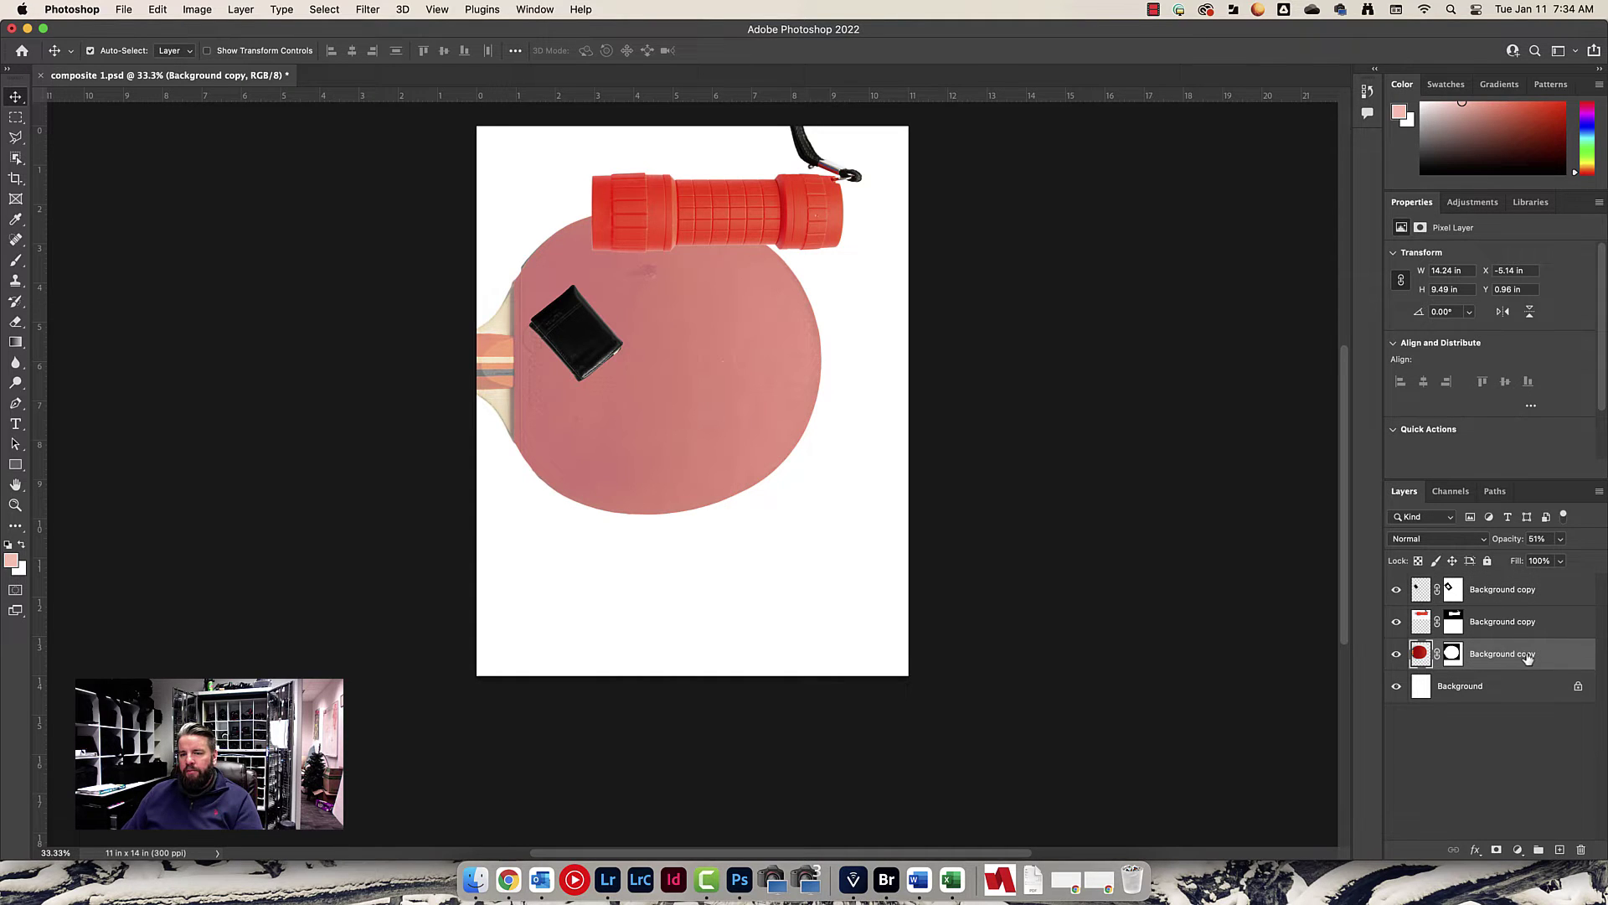
drag(1517, 654, 1517, 586)
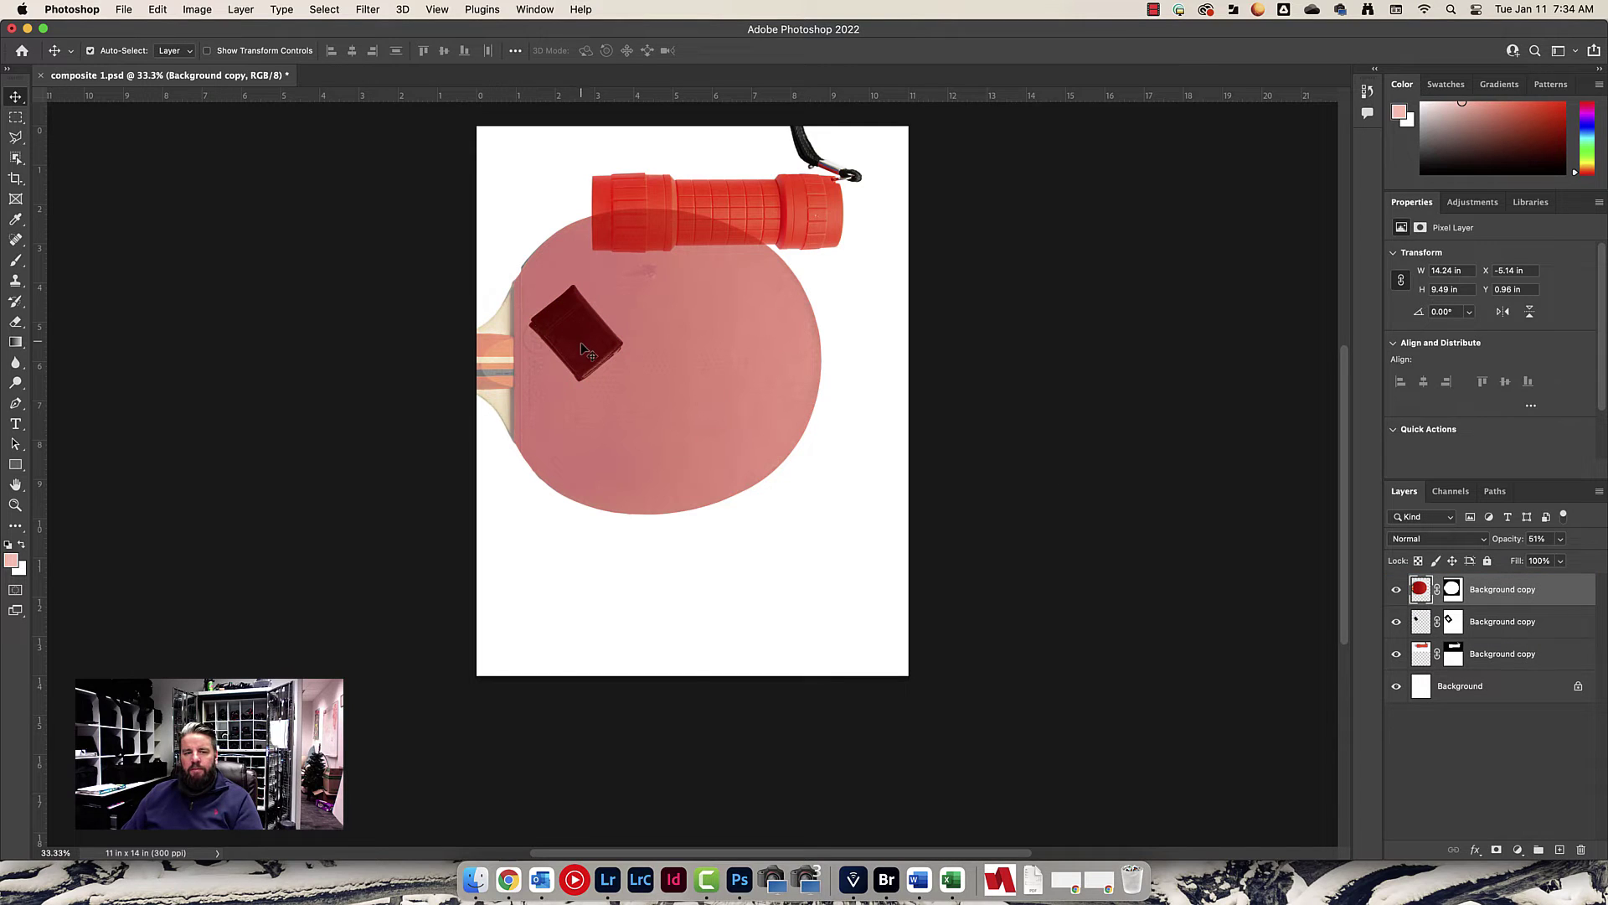
Lower the flashlight onto the paddle, shift the paddle right-down, and move the wallet top-left
drag(793, 208, 799, 307)
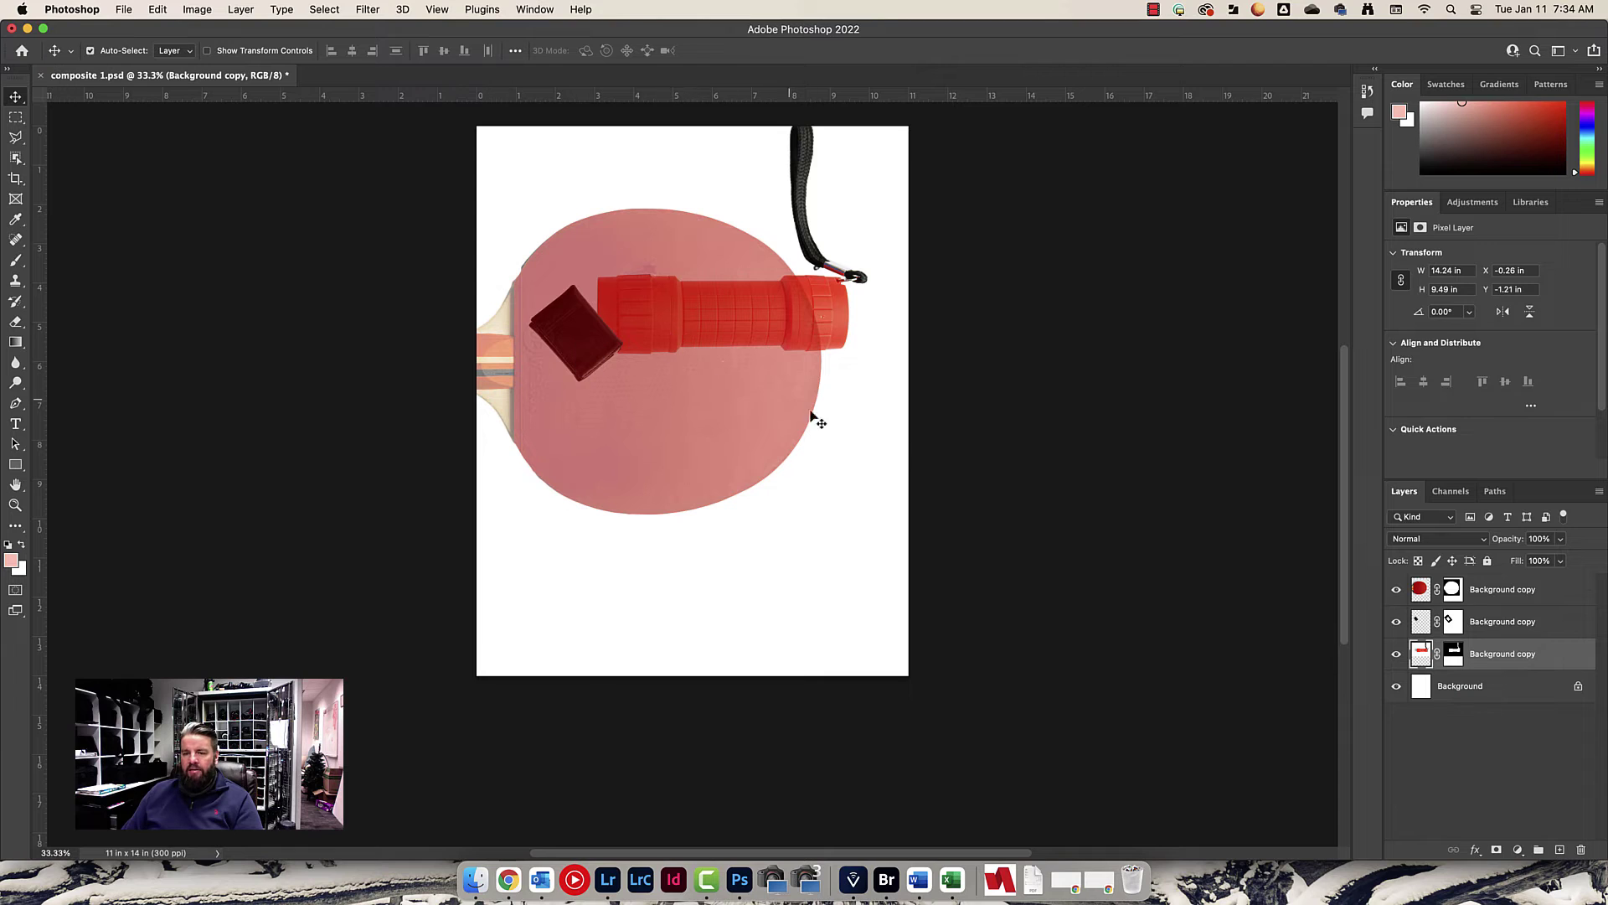
click(1525, 588)
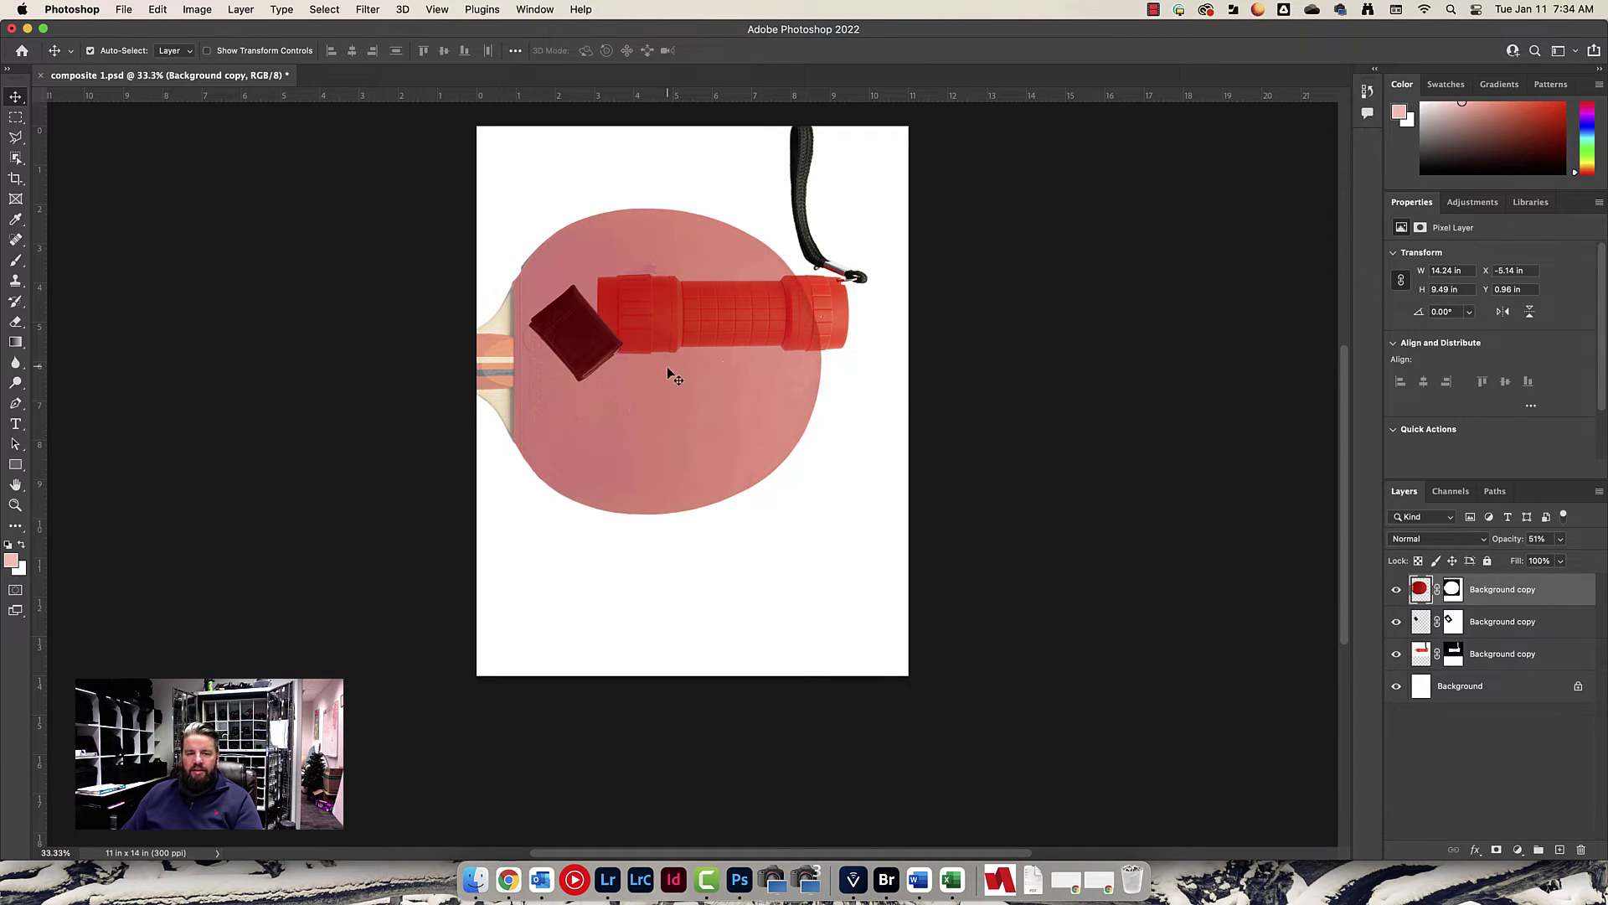
drag(671, 370, 764, 486)
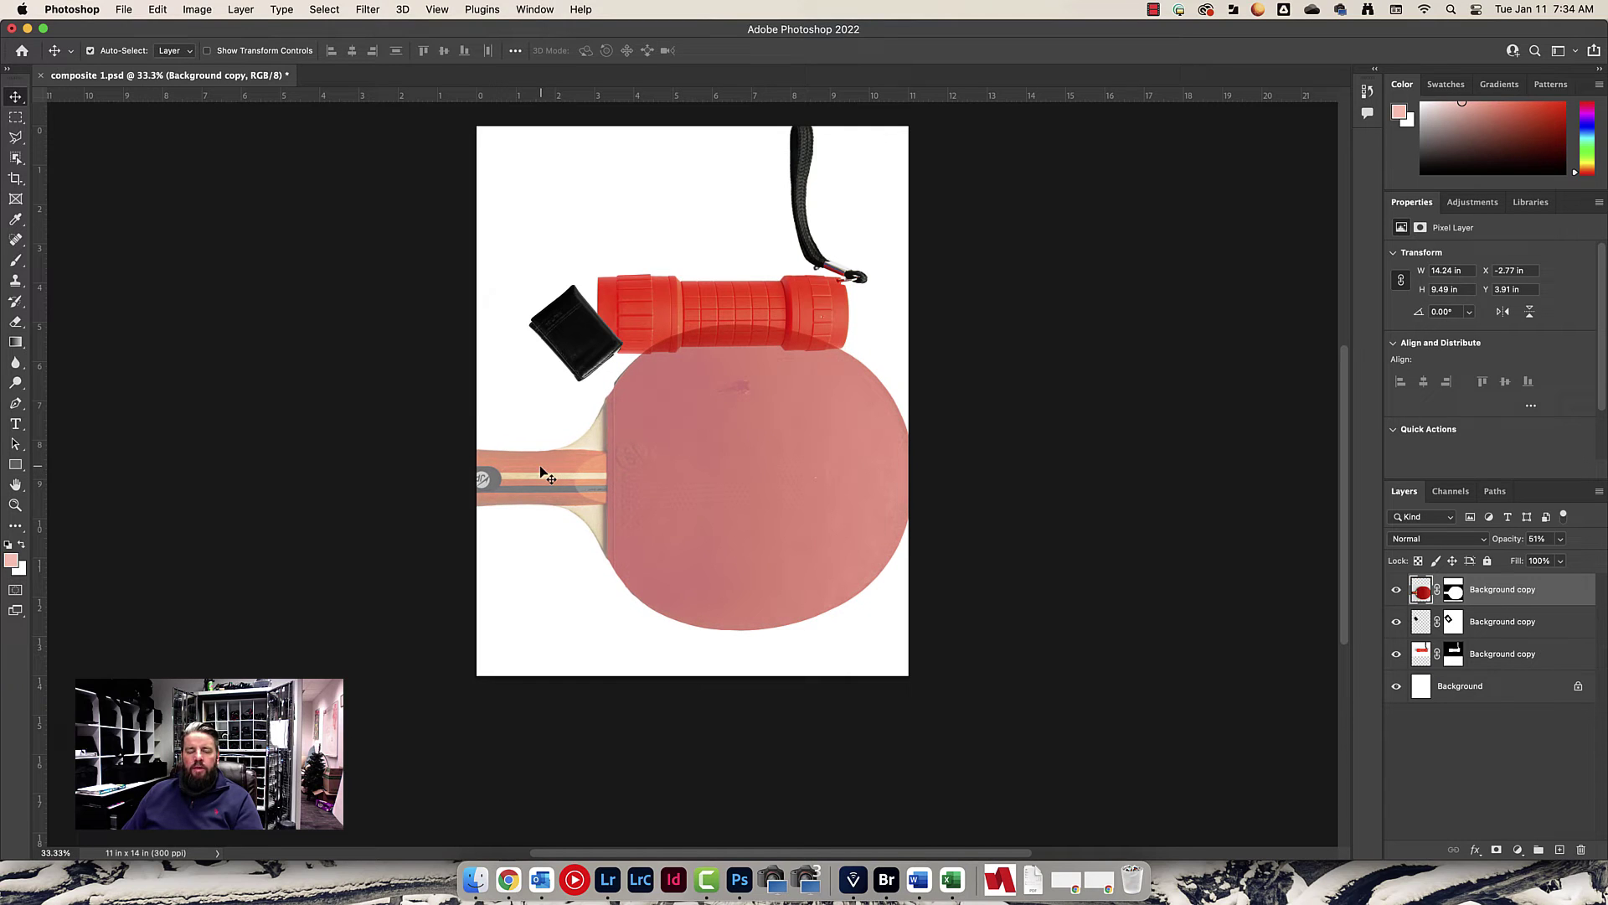
drag(568, 326, 591, 209)
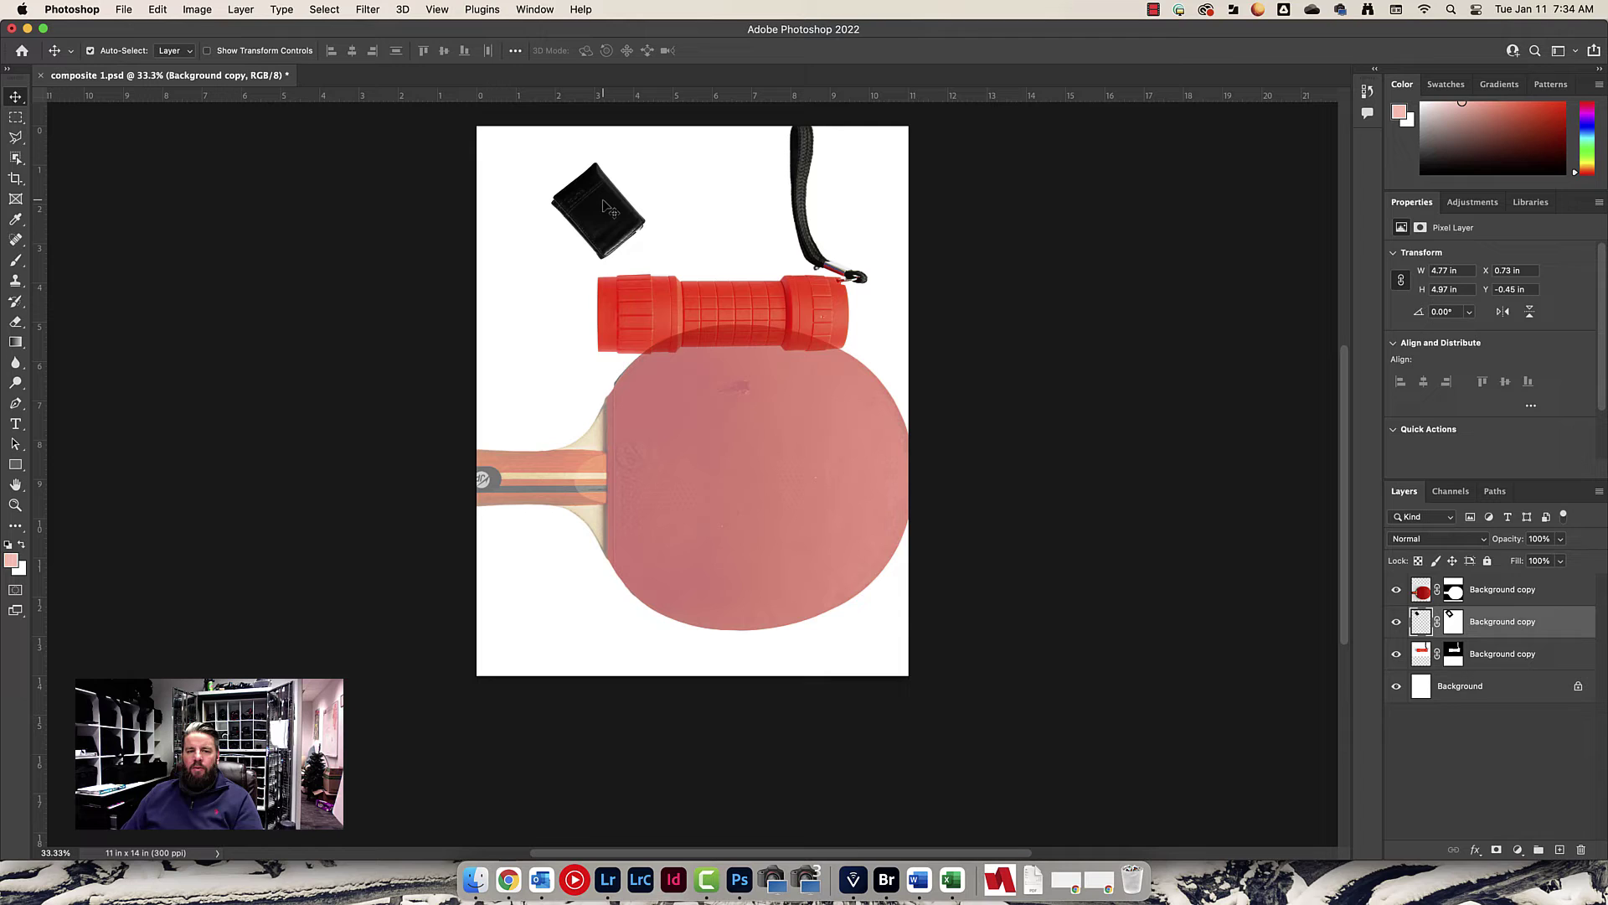
right_click(1511, 625)
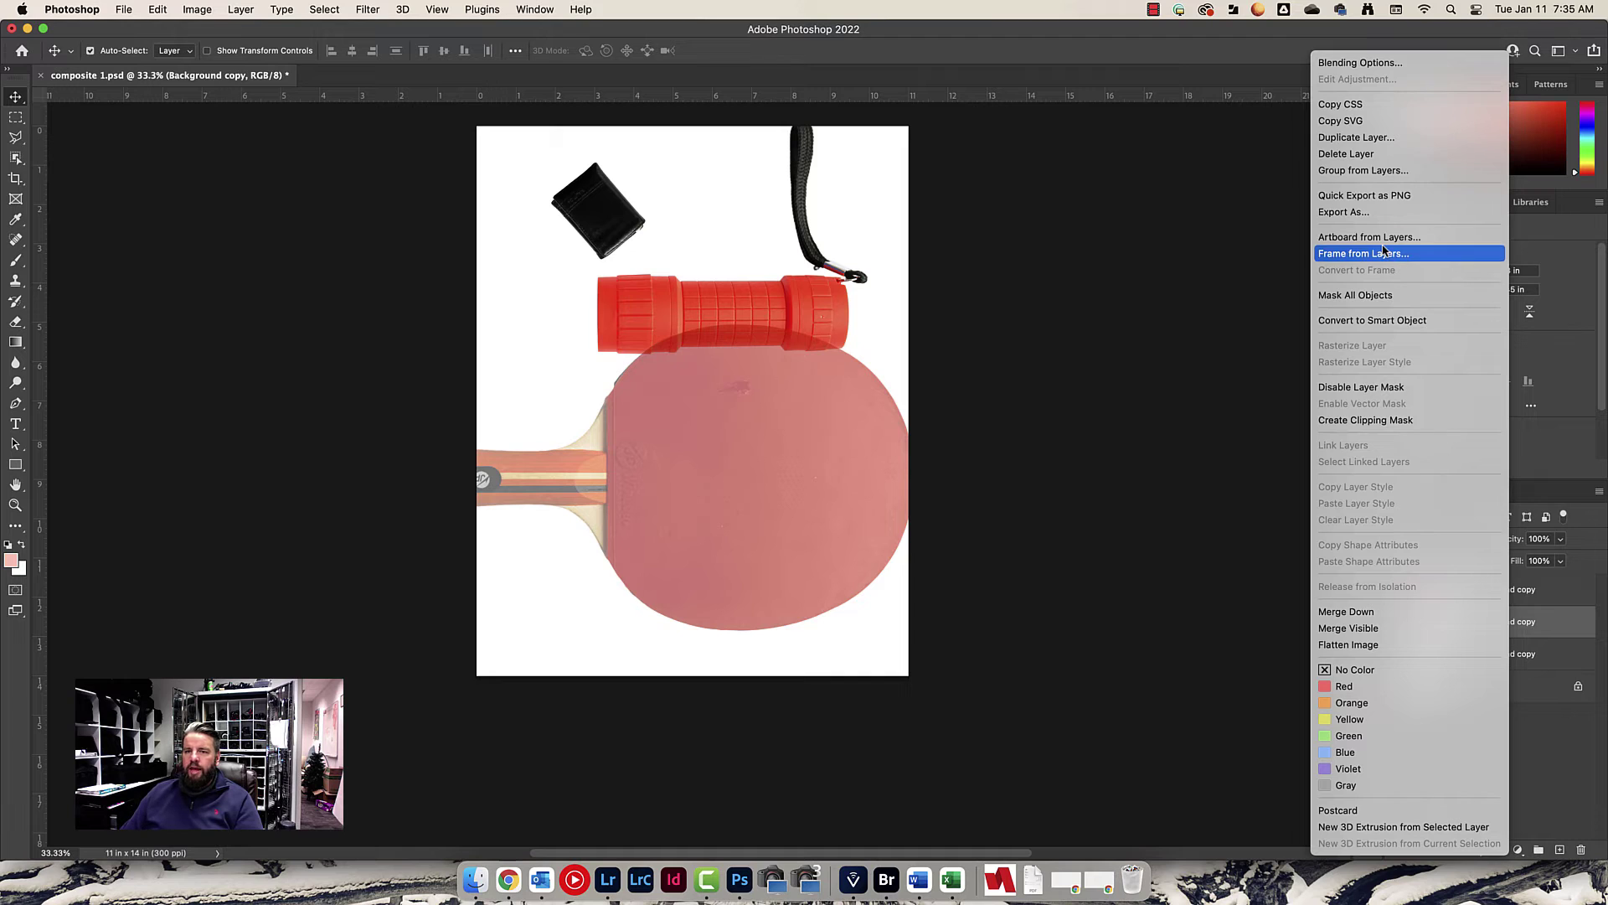
Alt-drag copies of the wallet down-left and the flashlight just above the originals
click(1566, 625)
key(super+j)
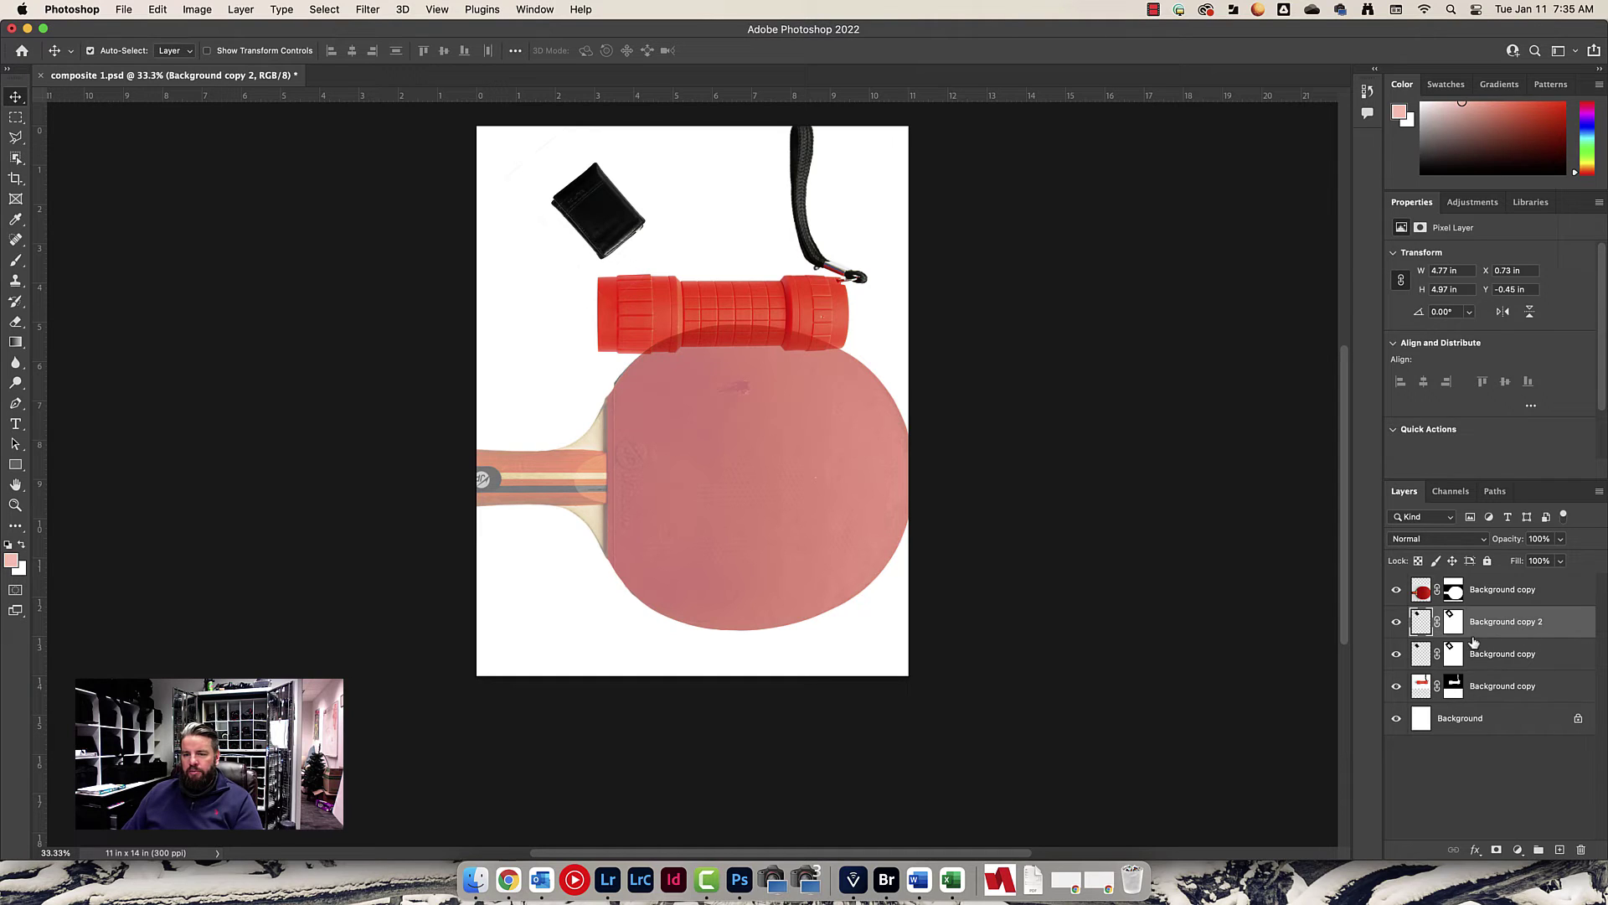
key(super+e)
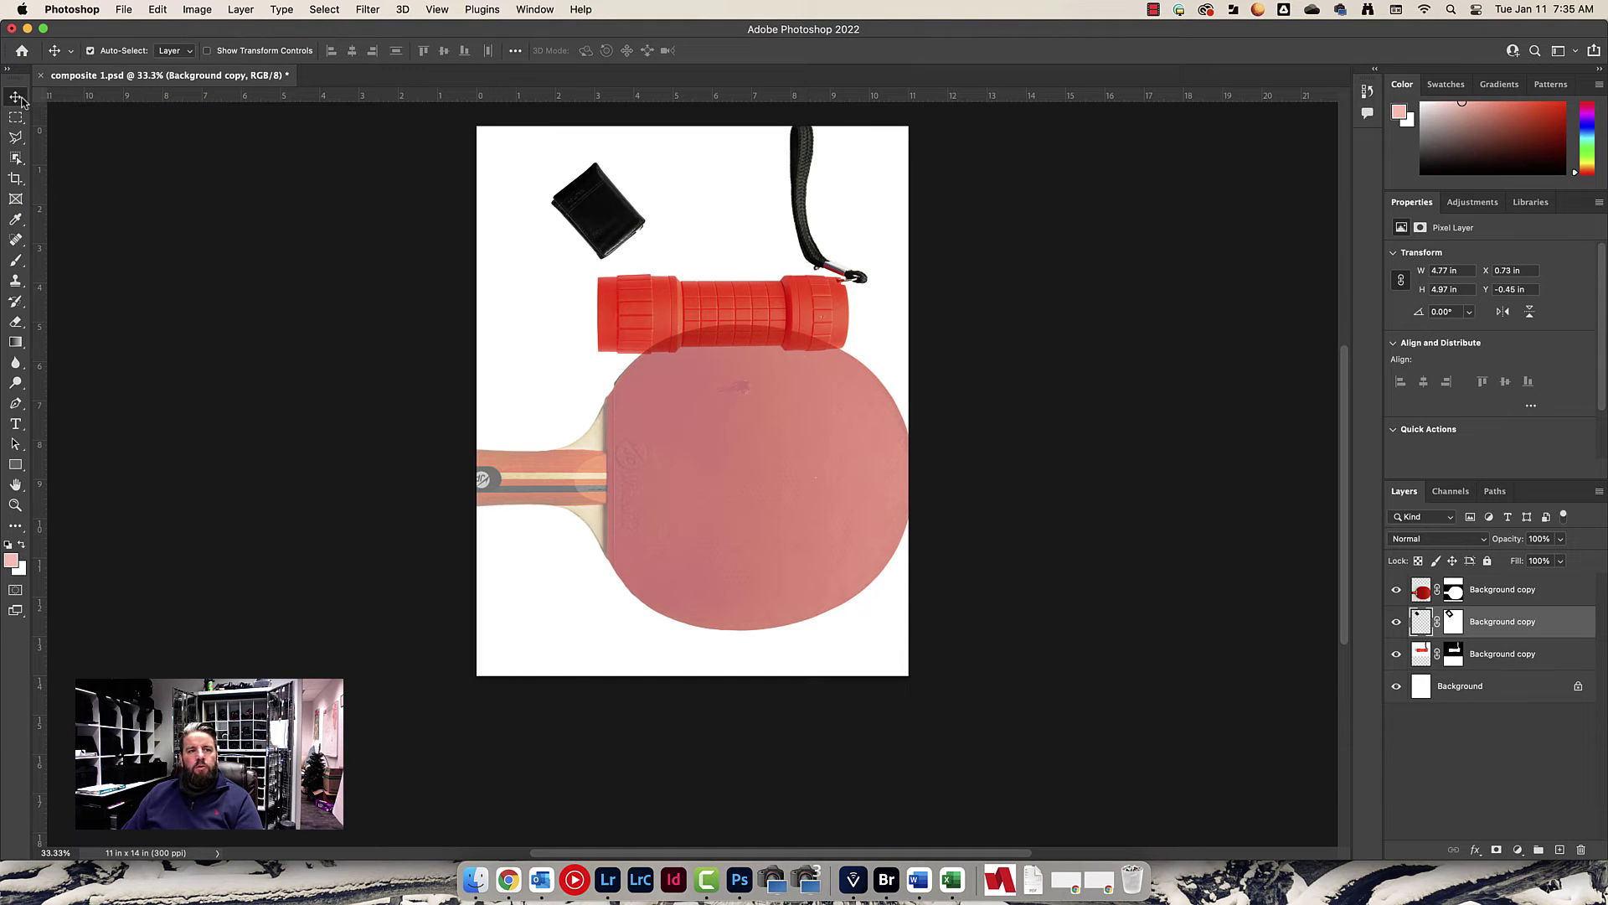
key(alt)
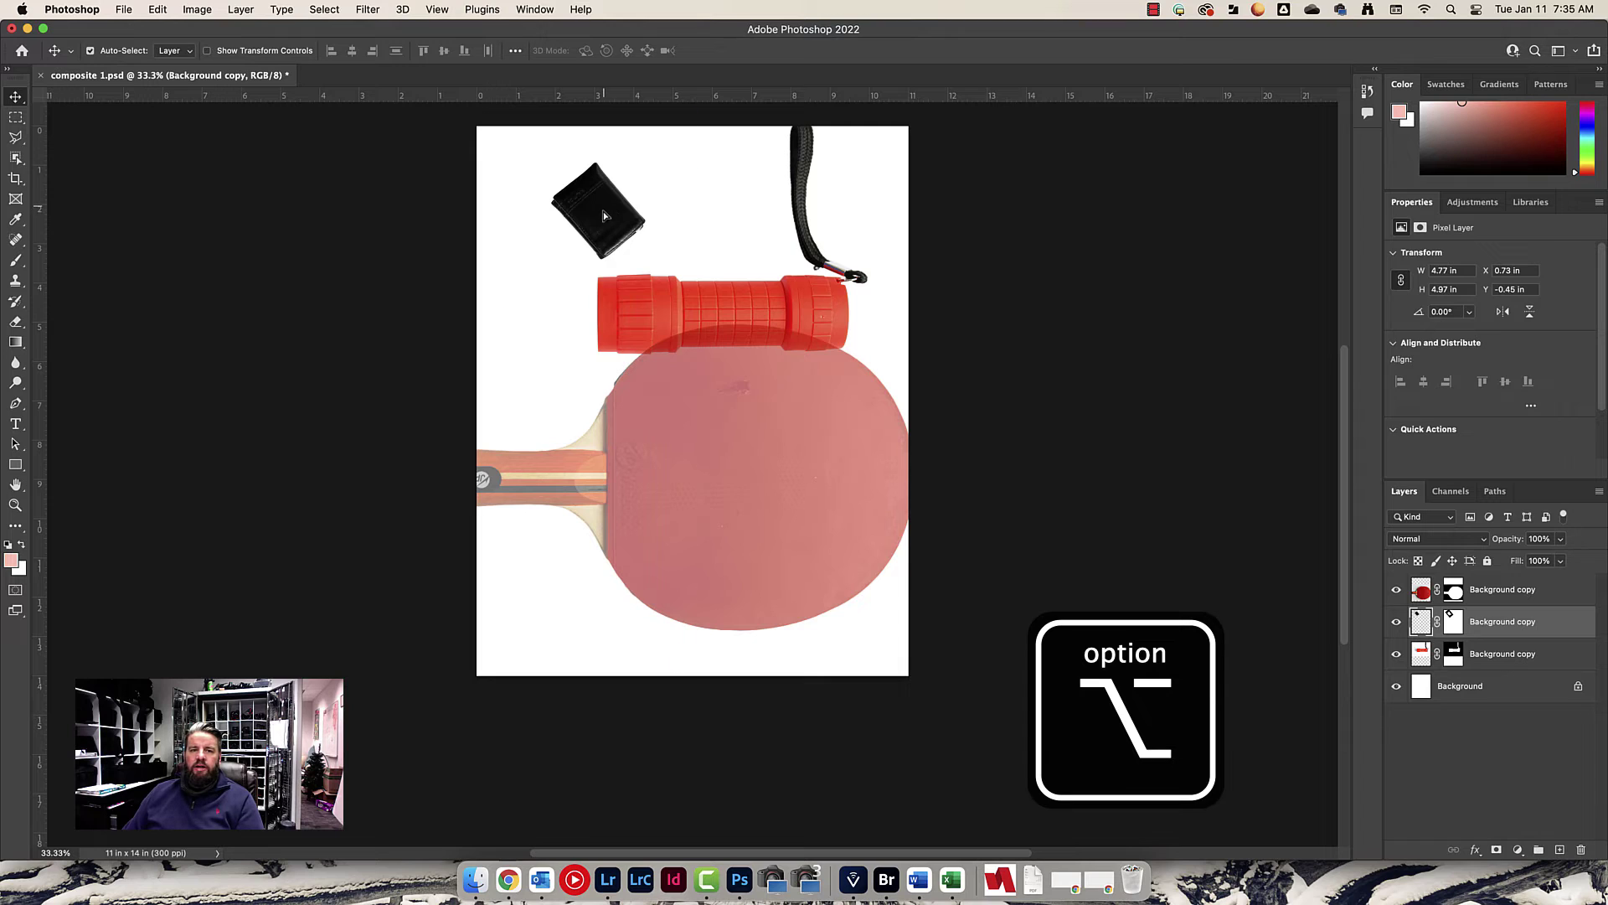
drag(603, 216, 554, 286)
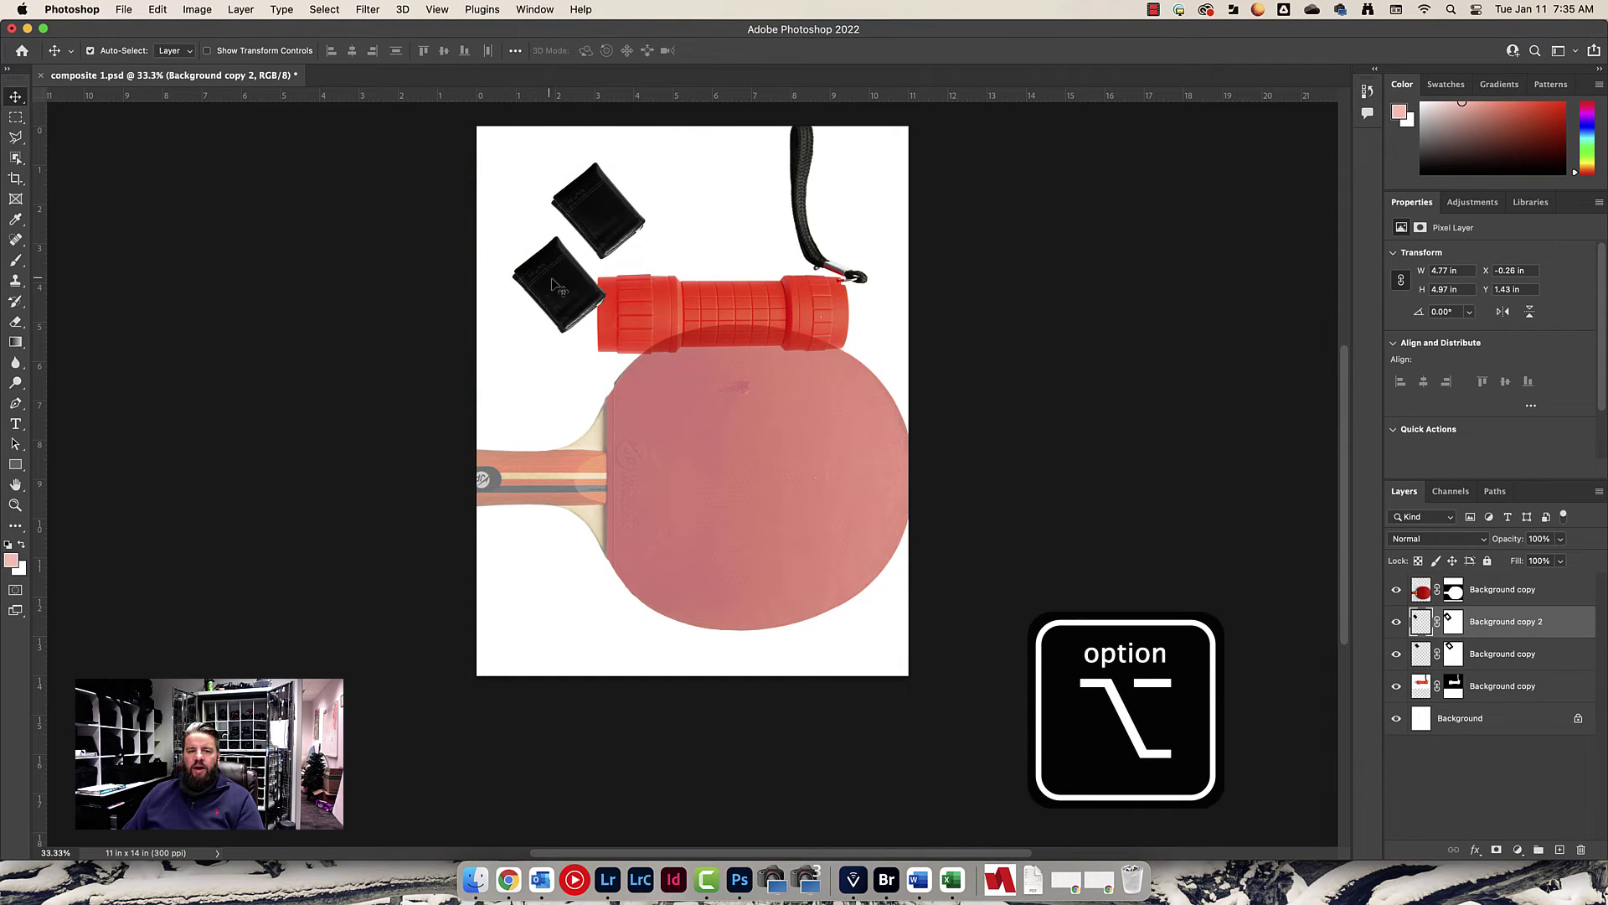
click(736, 306)
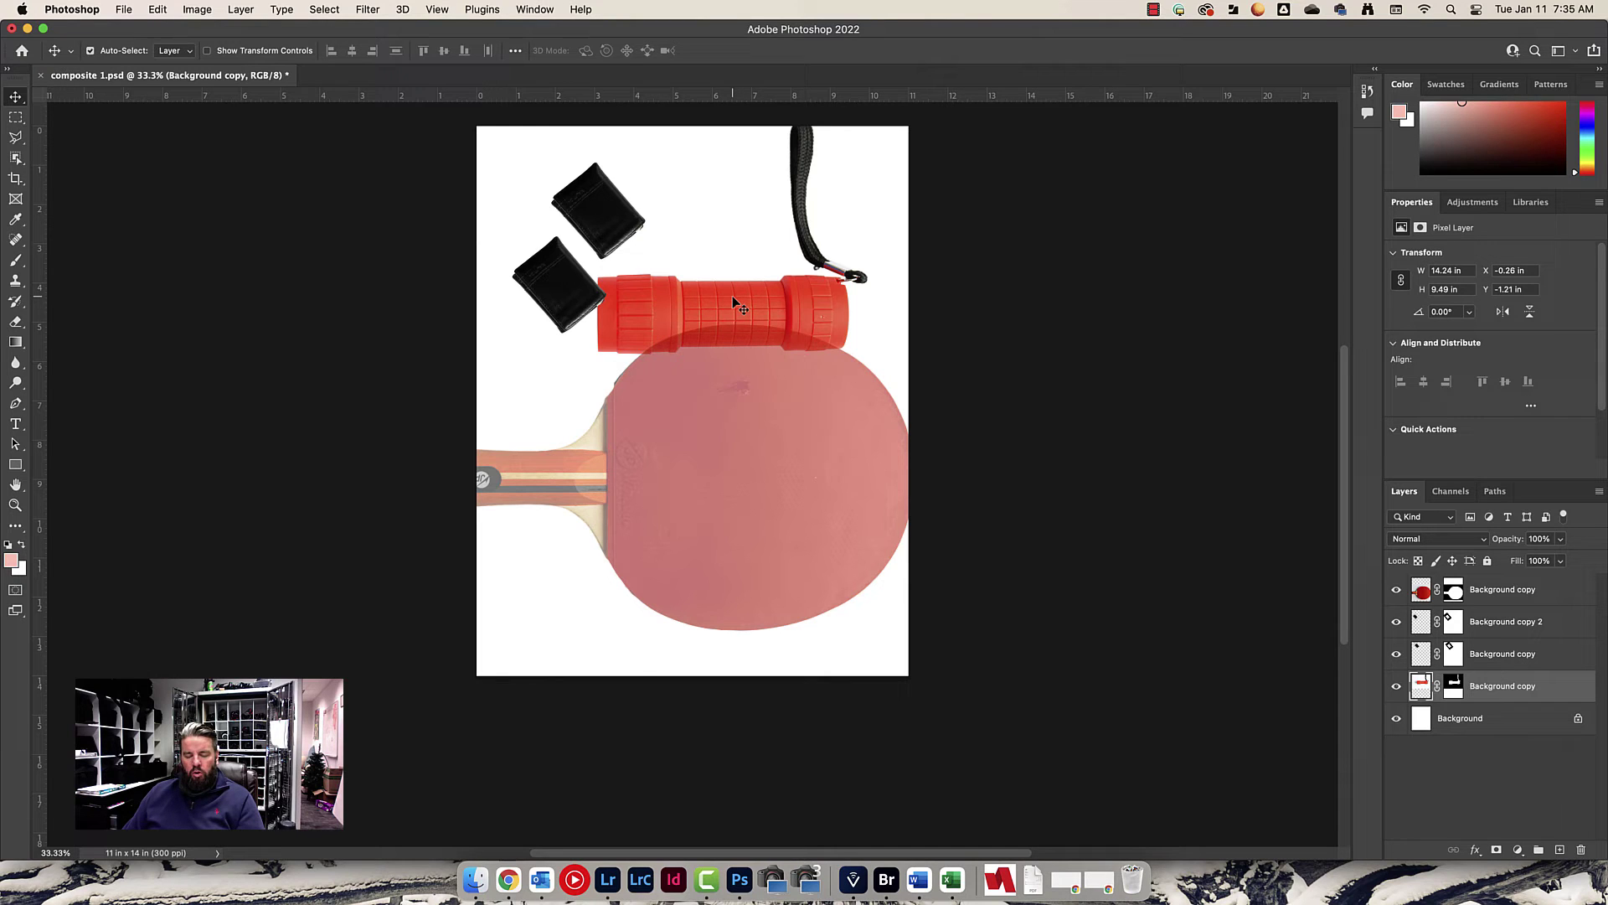
drag(733, 298, 767, 238)
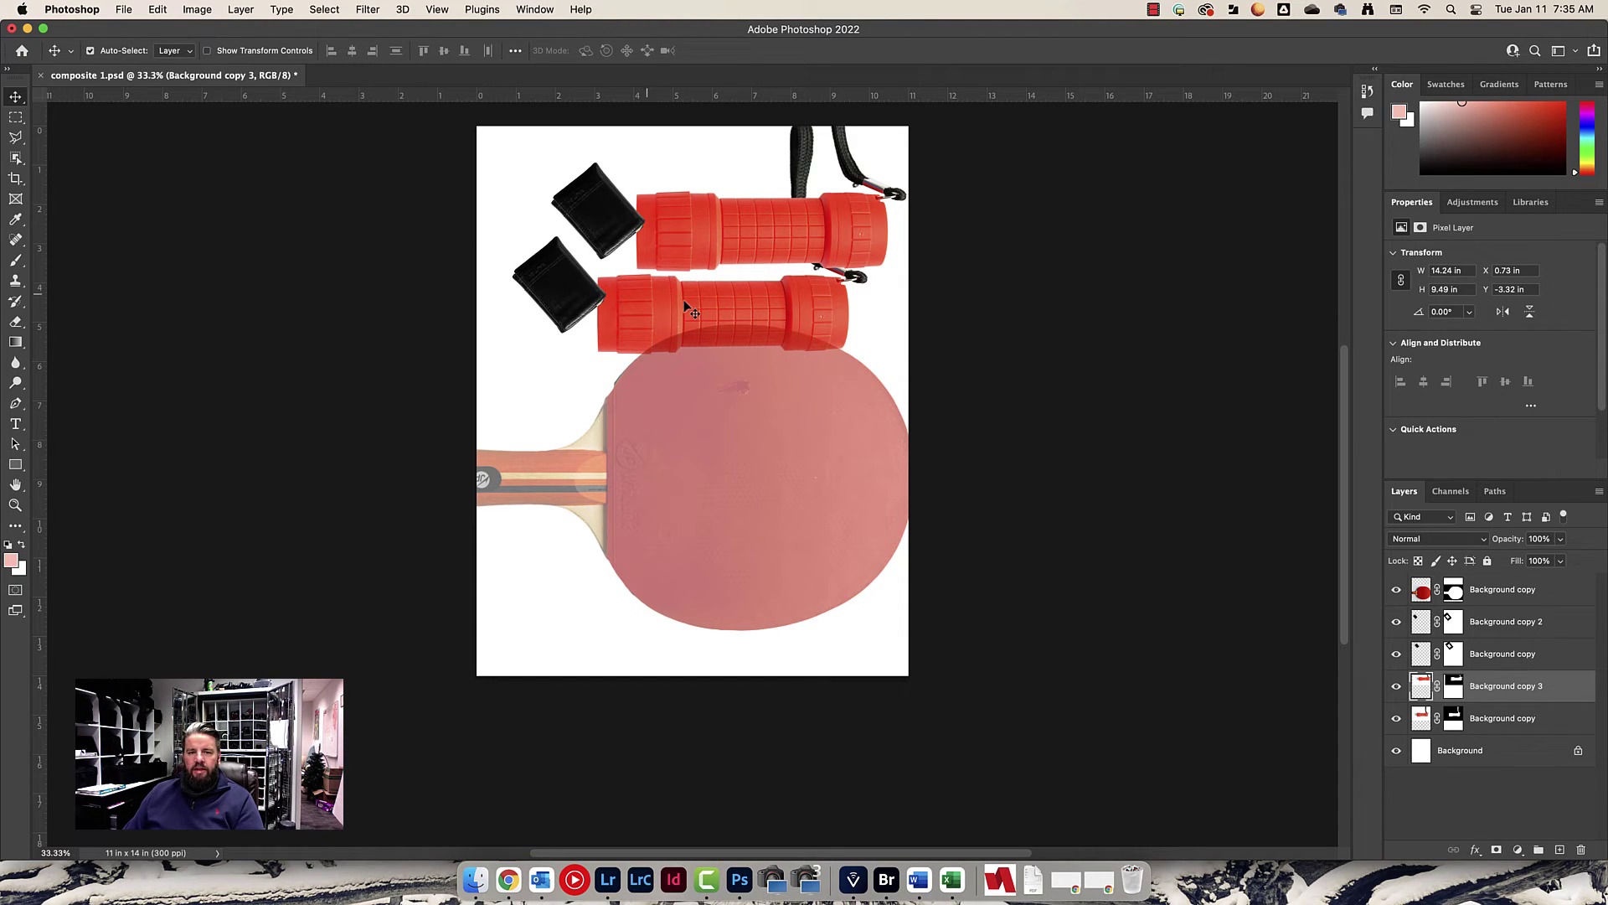
Move the upper flashlight onto the paddle, lower its copy slightly, and select the copy's mask
drag(840, 240, 700, 345)
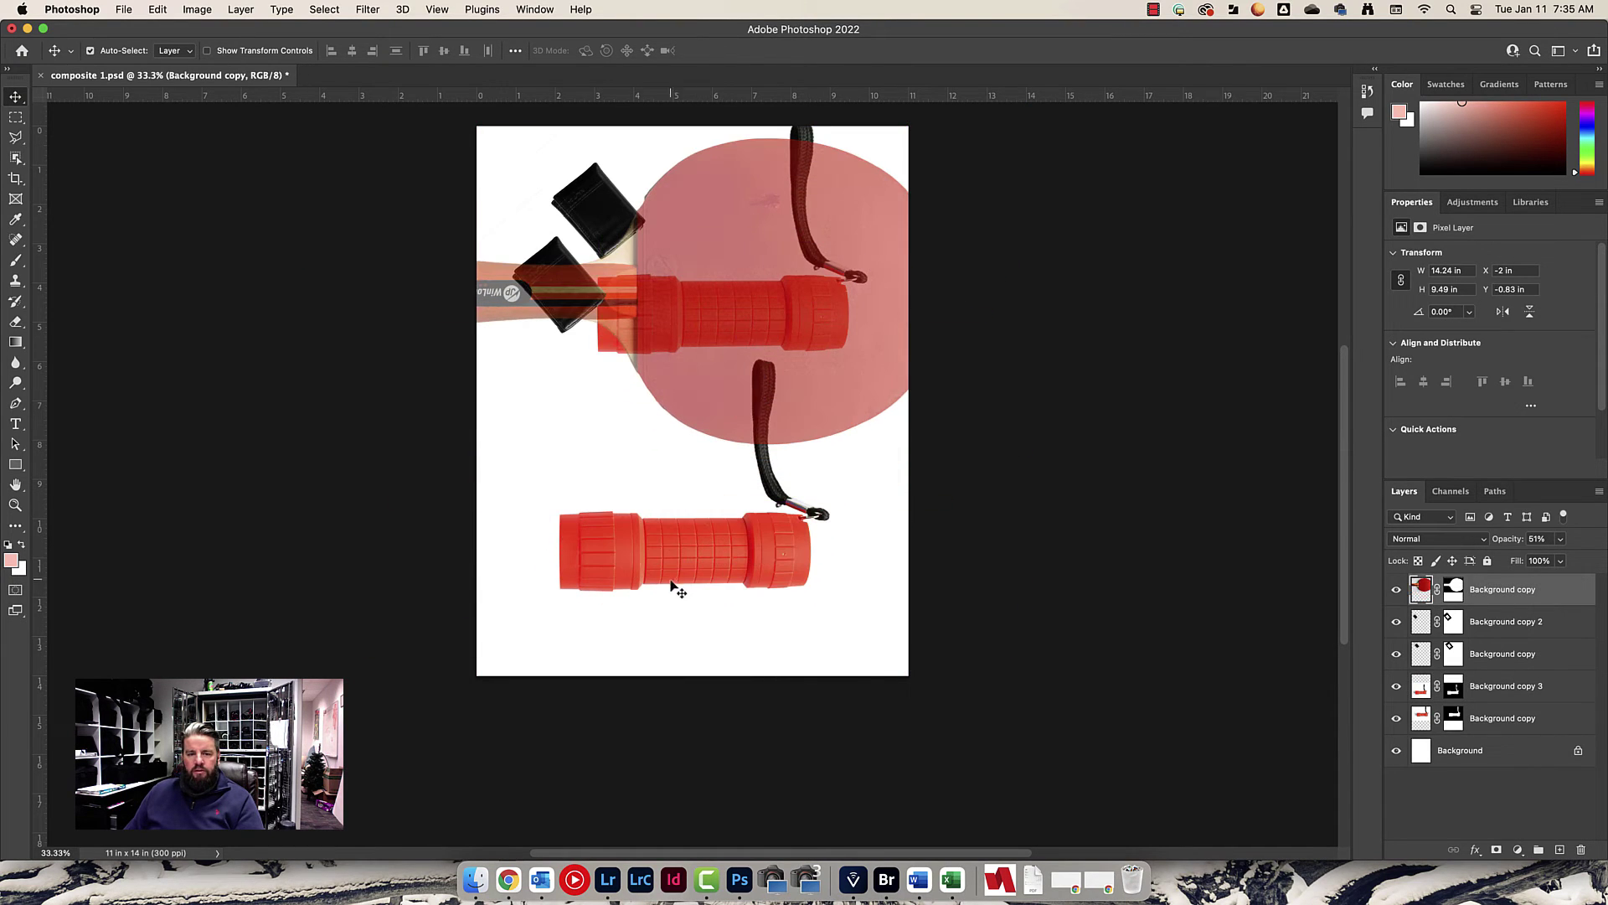
drag(671, 580, 674, 628)
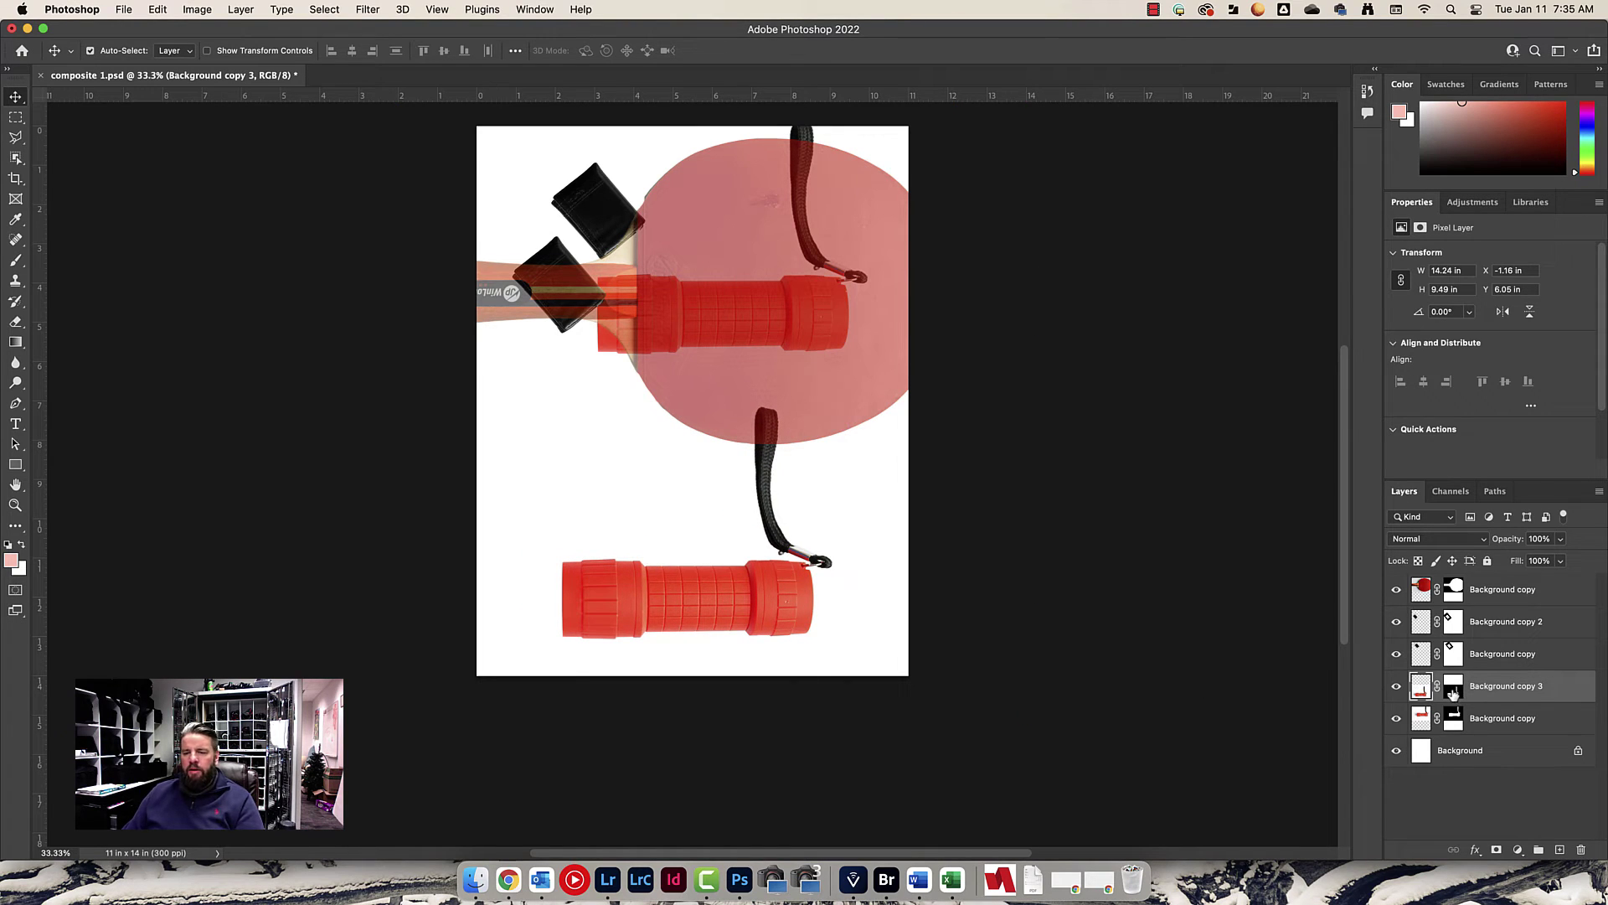
click(1453, 690)
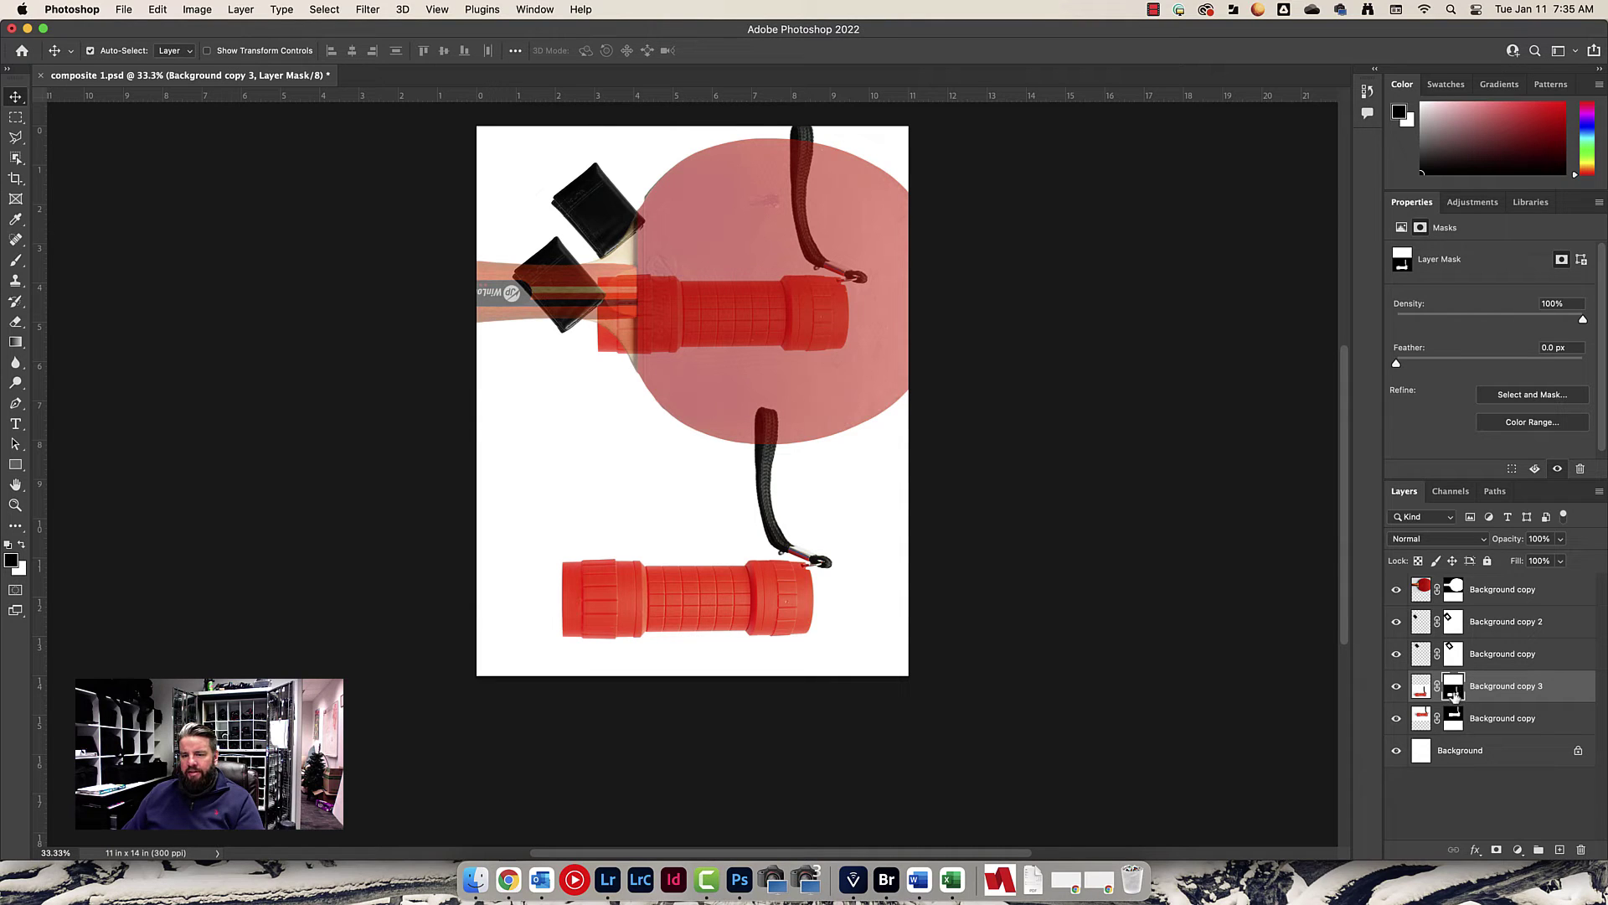
Compare by toggling Background copy 3, then paint the strap out with a ~309 px brush
click(1398, 687)
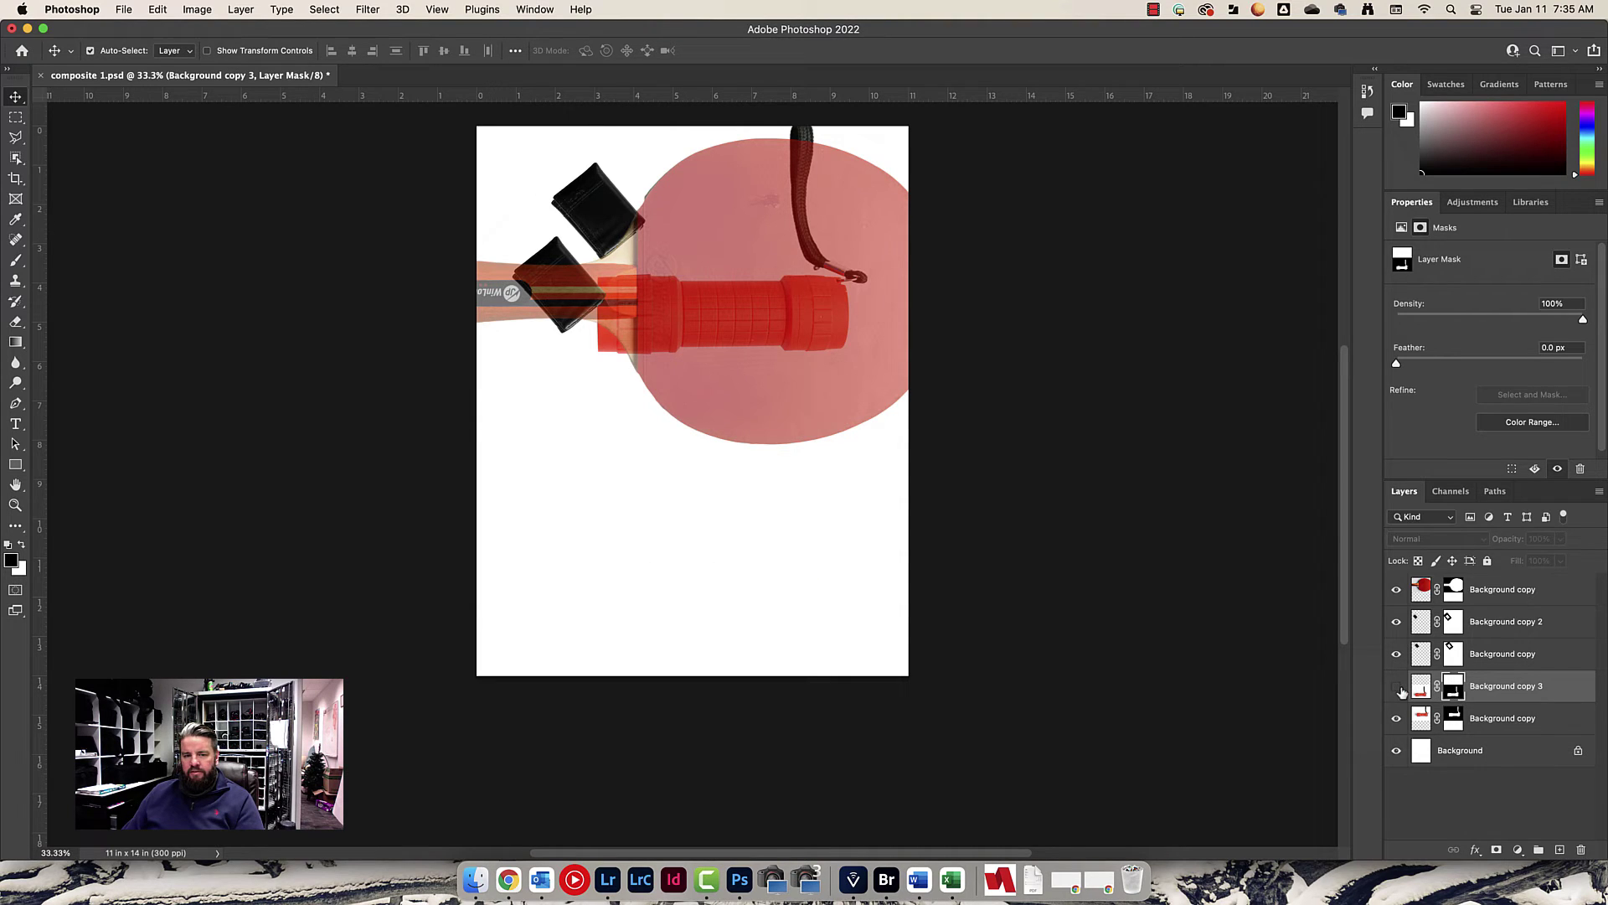
click(1398, 687)
click(1398, 687)
click(1398, 686)
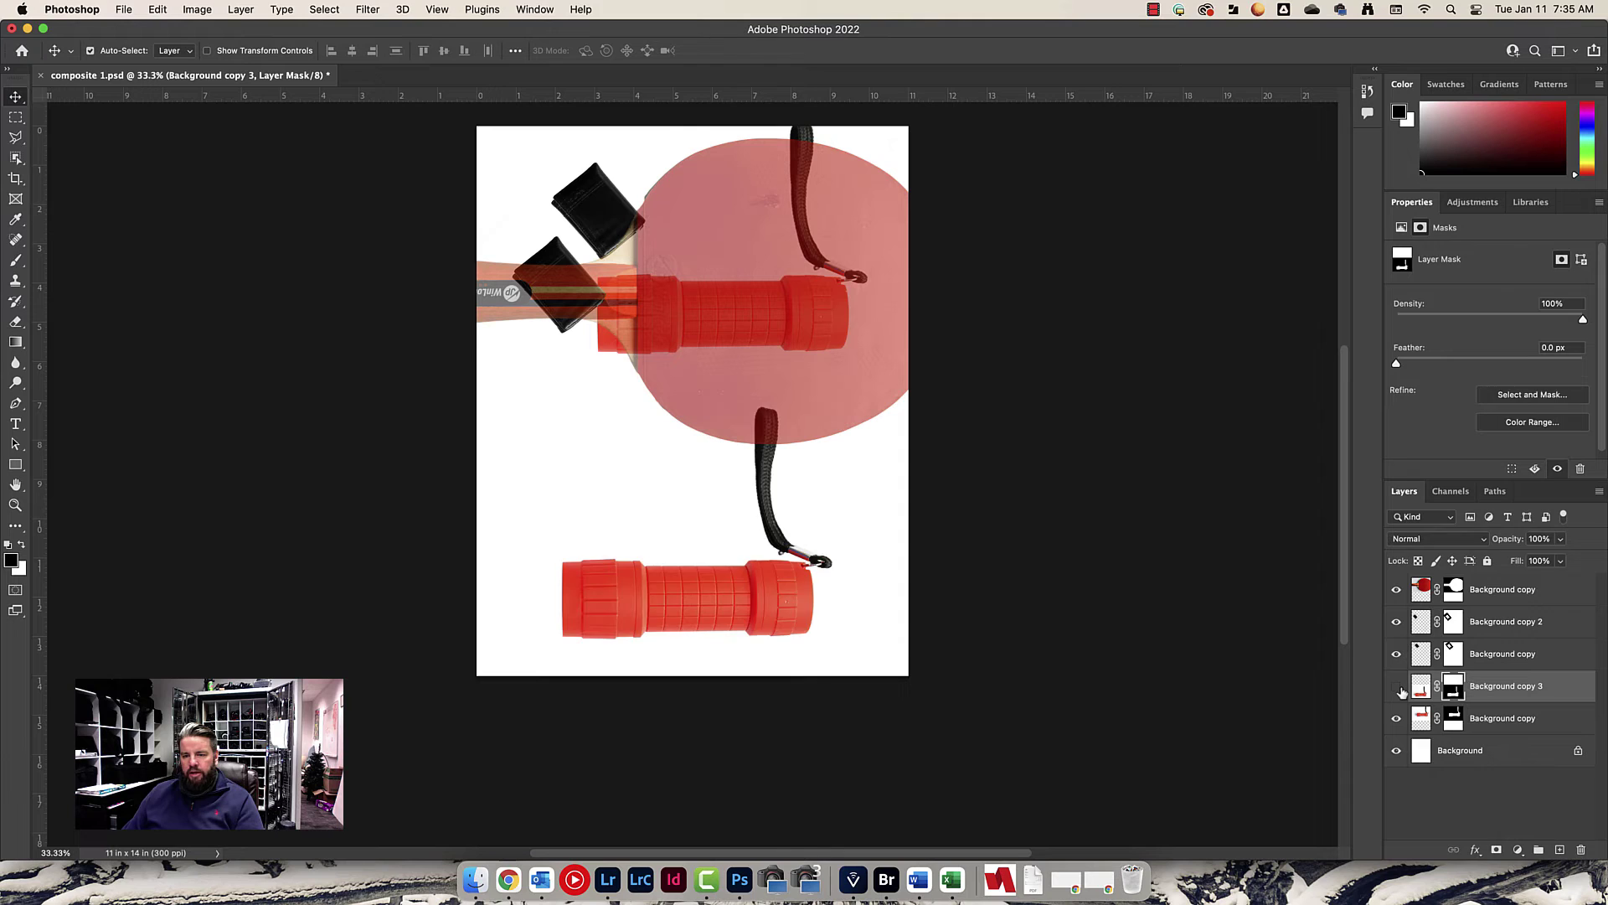
click(1398, 687)
click(1398, 687)
key(b)
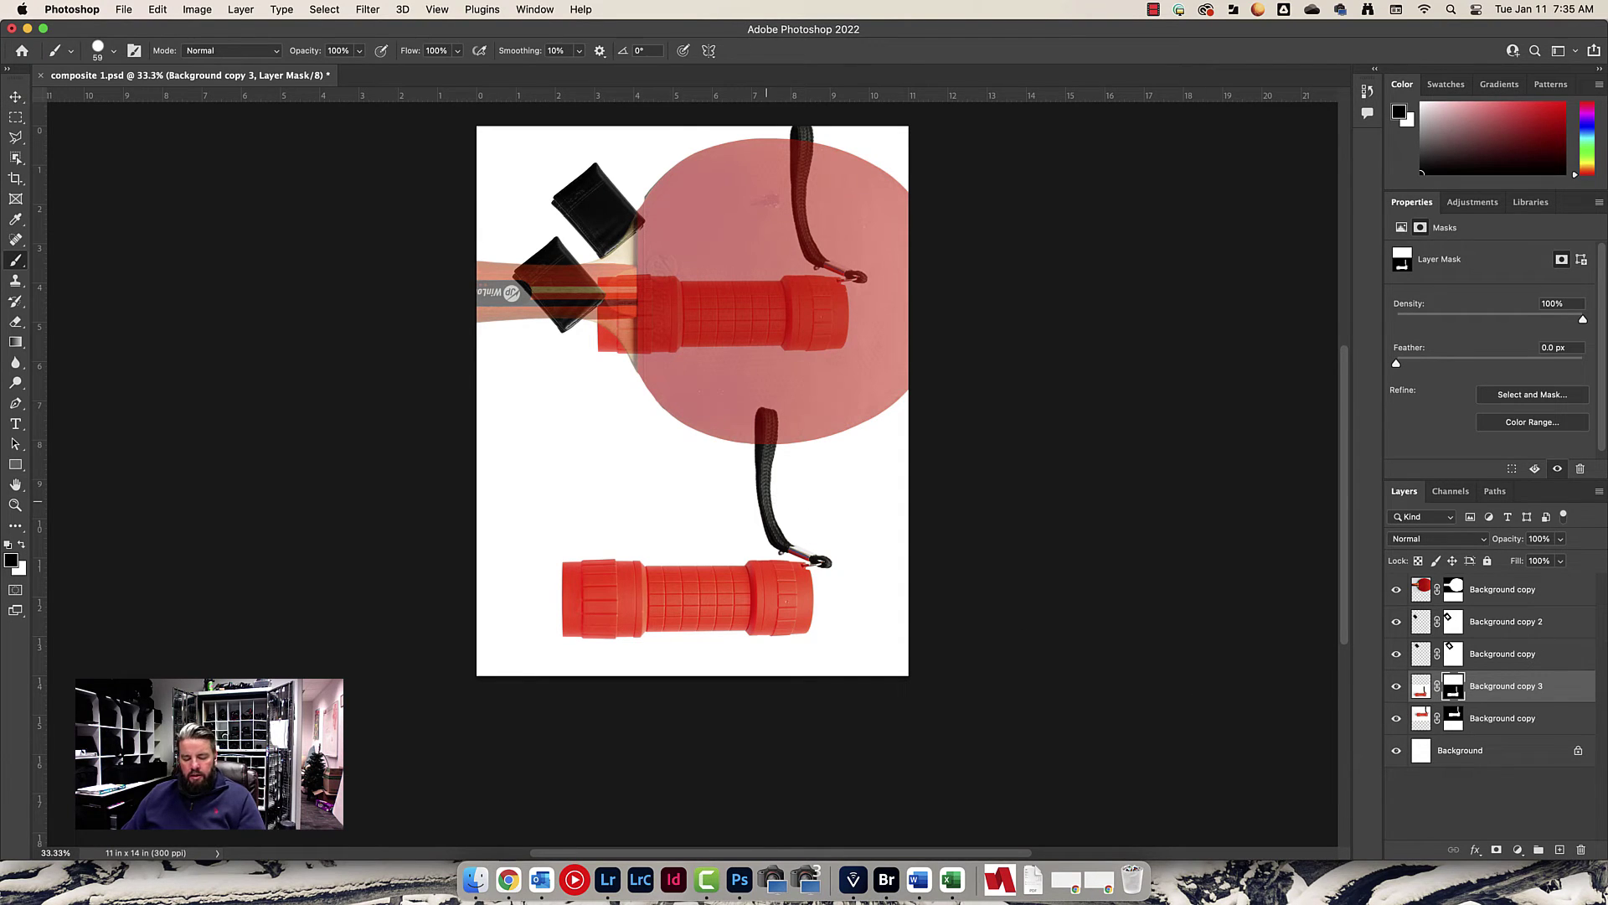
drag(770, 502, 804, 507)
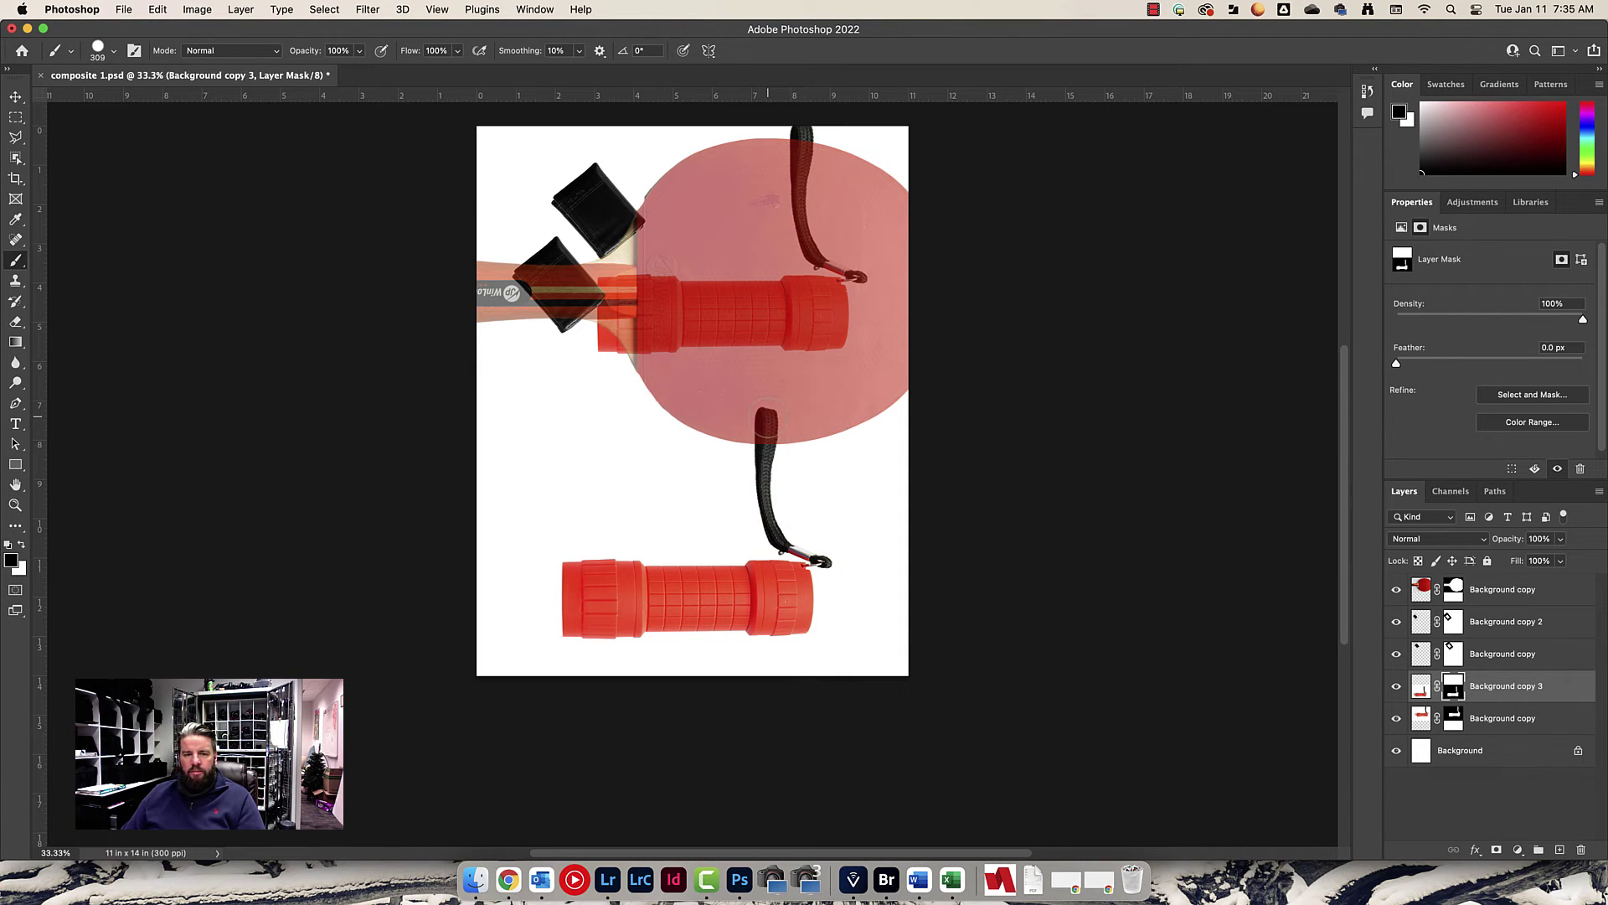
mouse_move(766, 423)
mouse_down()
mouse_move(771, 510)
mouse_move(786, 518)
mouse_move(771, 531)
mouse_move(826, 552)
mouse_move(820, 536)
mouse_move(781, 539)
mouse_up()
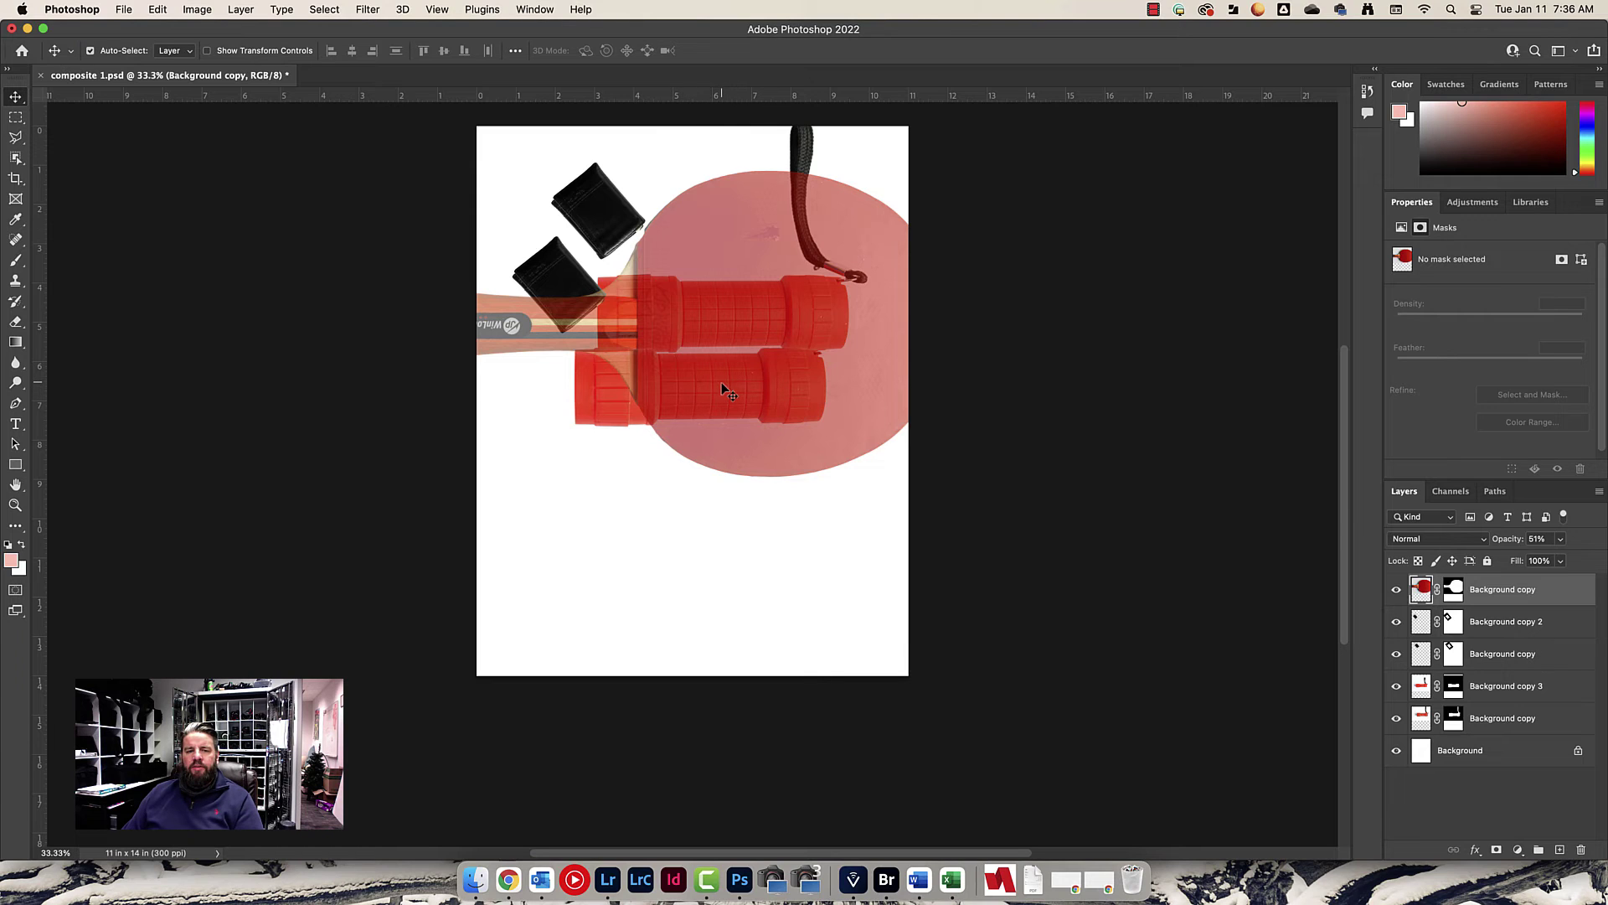
Nudge the translucent paddle down twice and shift it slightly left
key(shift+Down)
key(shift+Down)
key(shift+Down)
key(shift+Down)
key(shift+Down)
key(shift+Down)
key(shift+Down)
key(shift+Down)
key(shift+Down)
key(shift+Down)
key(shift+Down)
key(shift+Down)
key(shift+Down)
key(shift+Down)
key(shift+Down)
key(shift+Down)
key(shift+Down)
key(shift+Down)
key(shift+Down)
key(shift+Down)
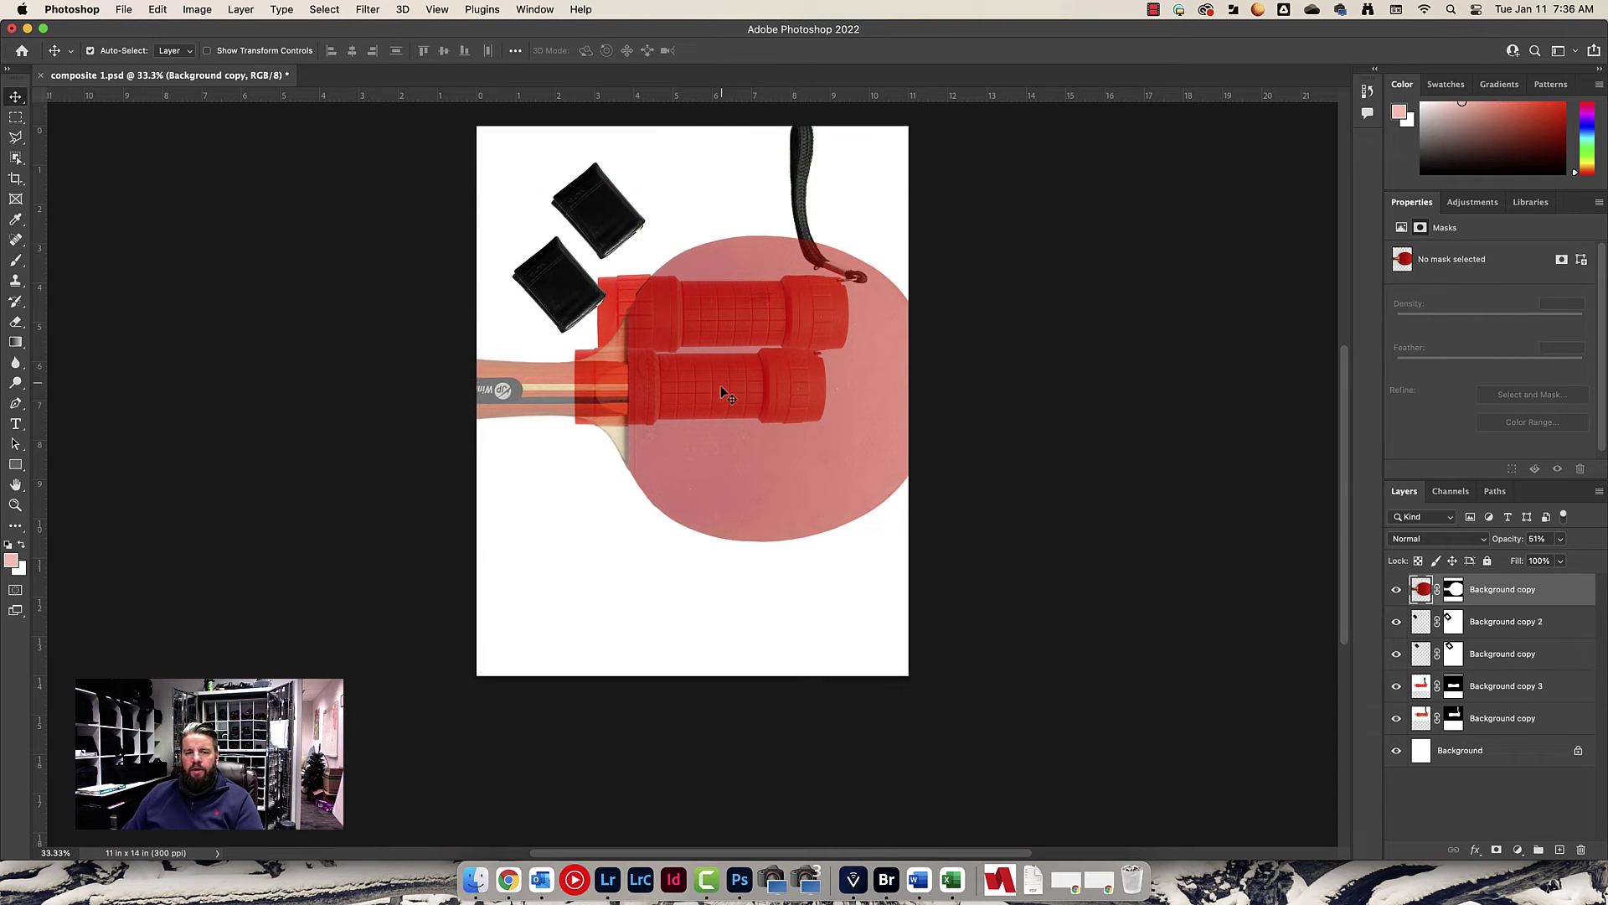
key(shift+Down)
drag(717, 390, 711, 337)
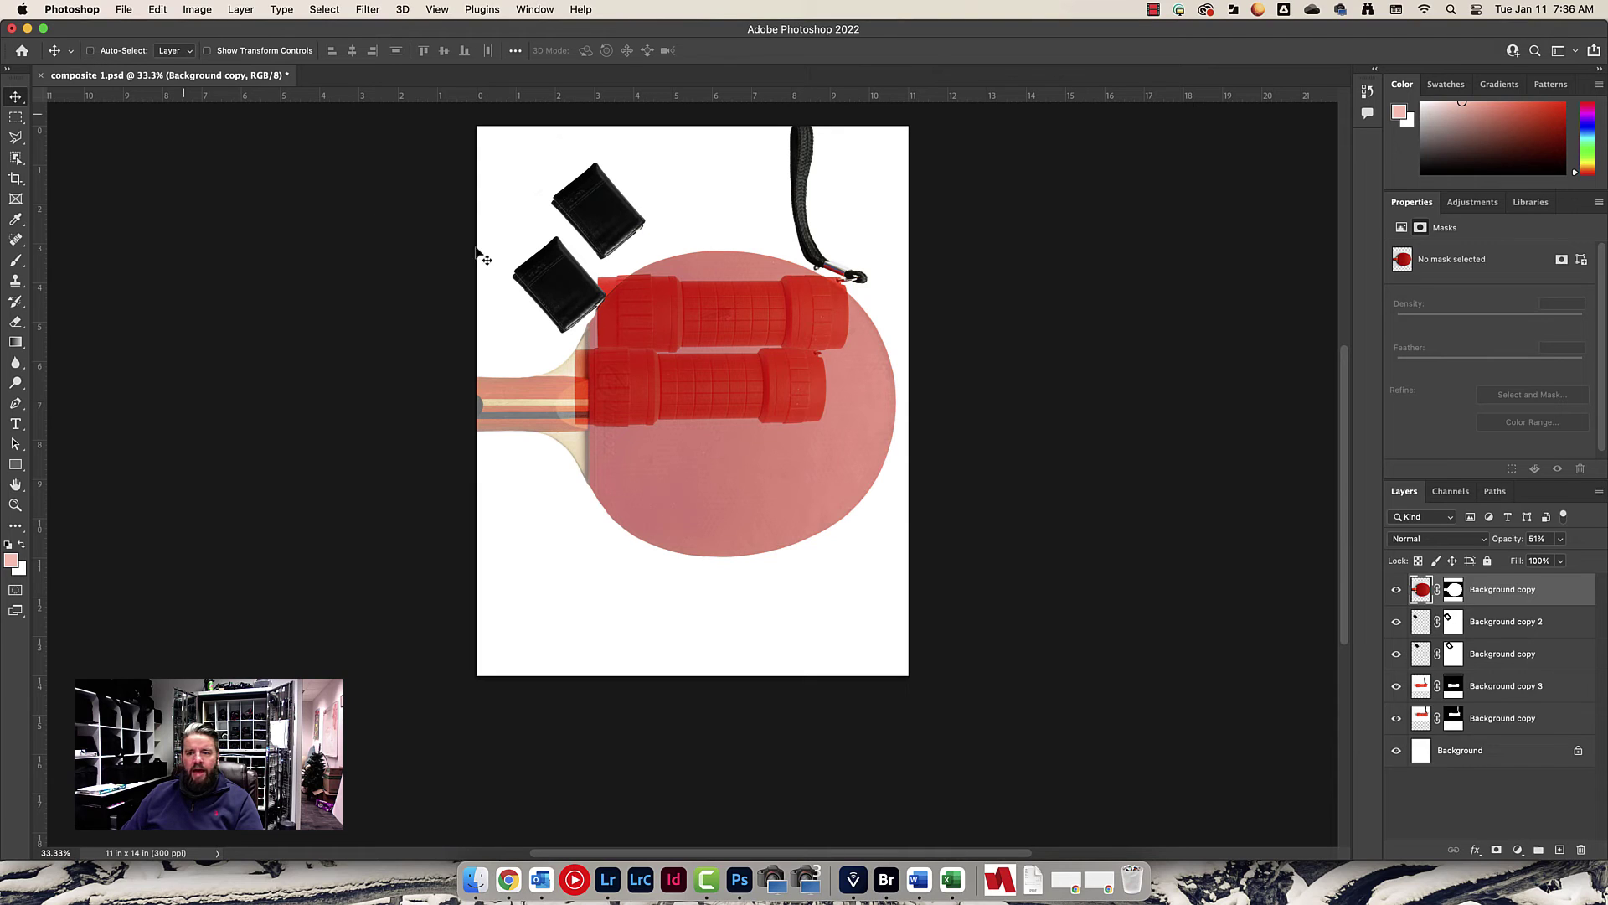
Select the second flashlight's layer and move it down-left near the canvas bottom
click(1501, 722)
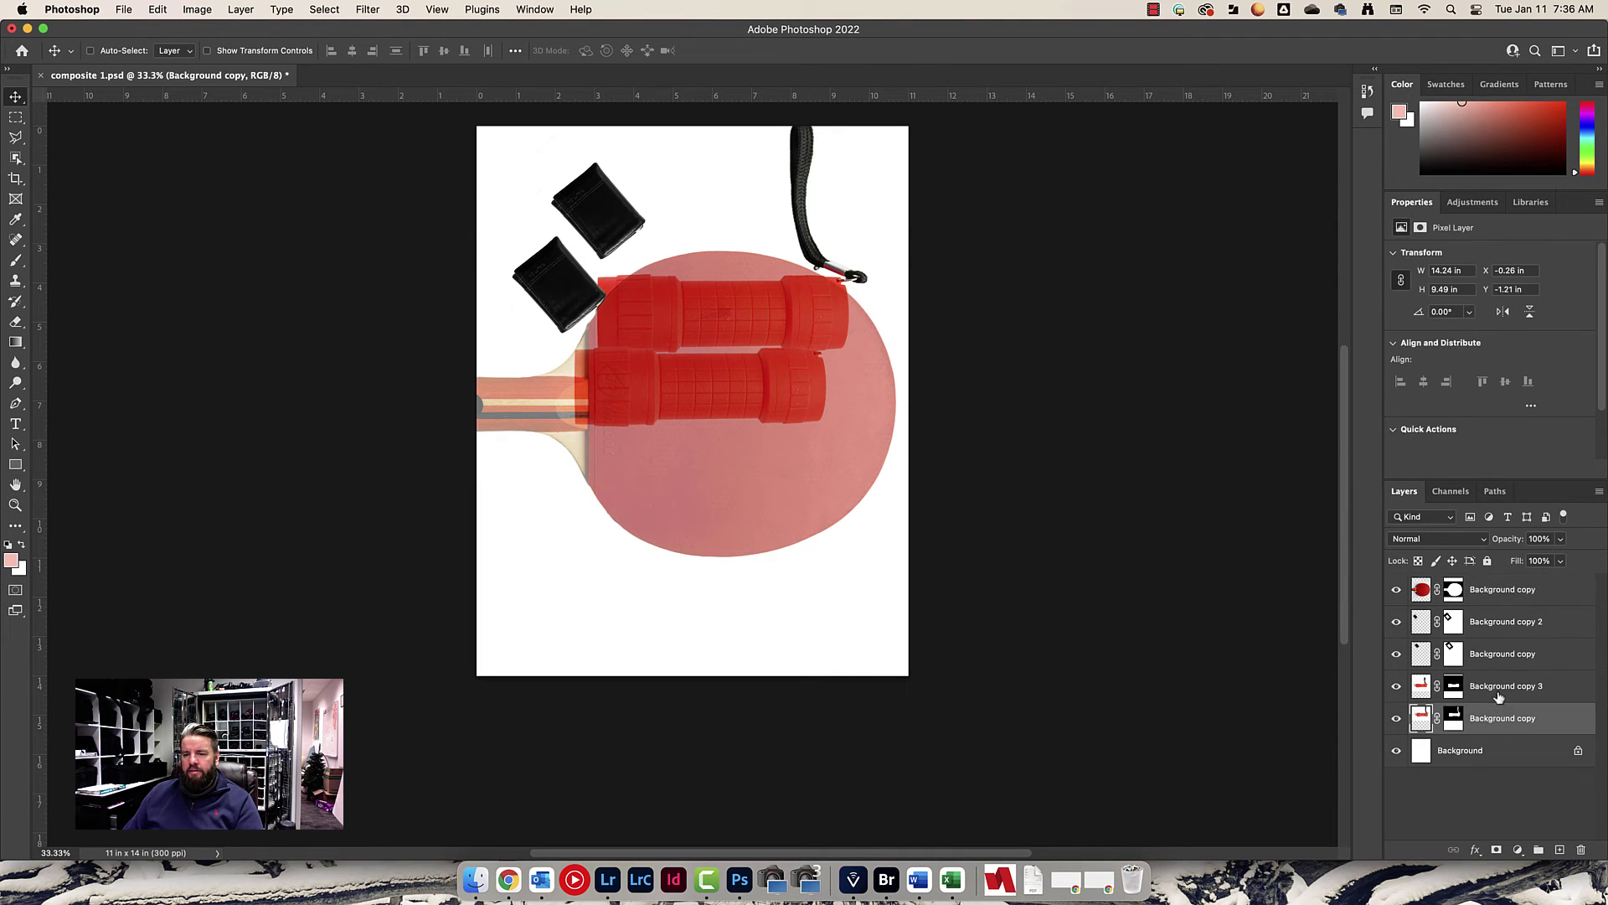
click(1499, 698)
click(1396, 687)
click(1395, 687)
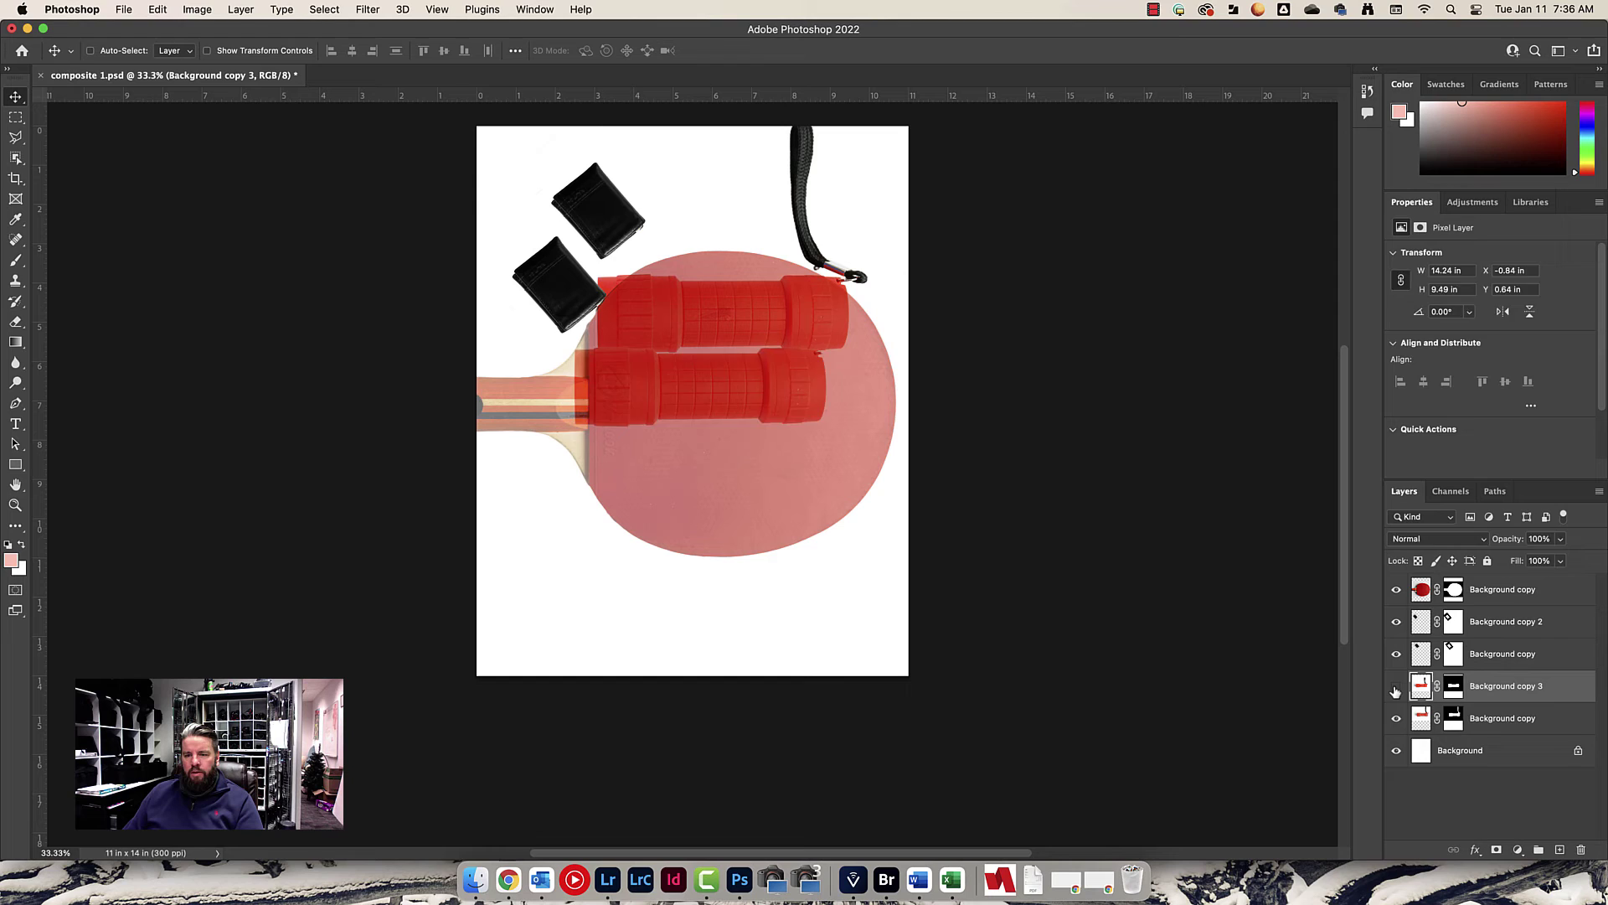
click(1396, 687)
click(1395, 687)
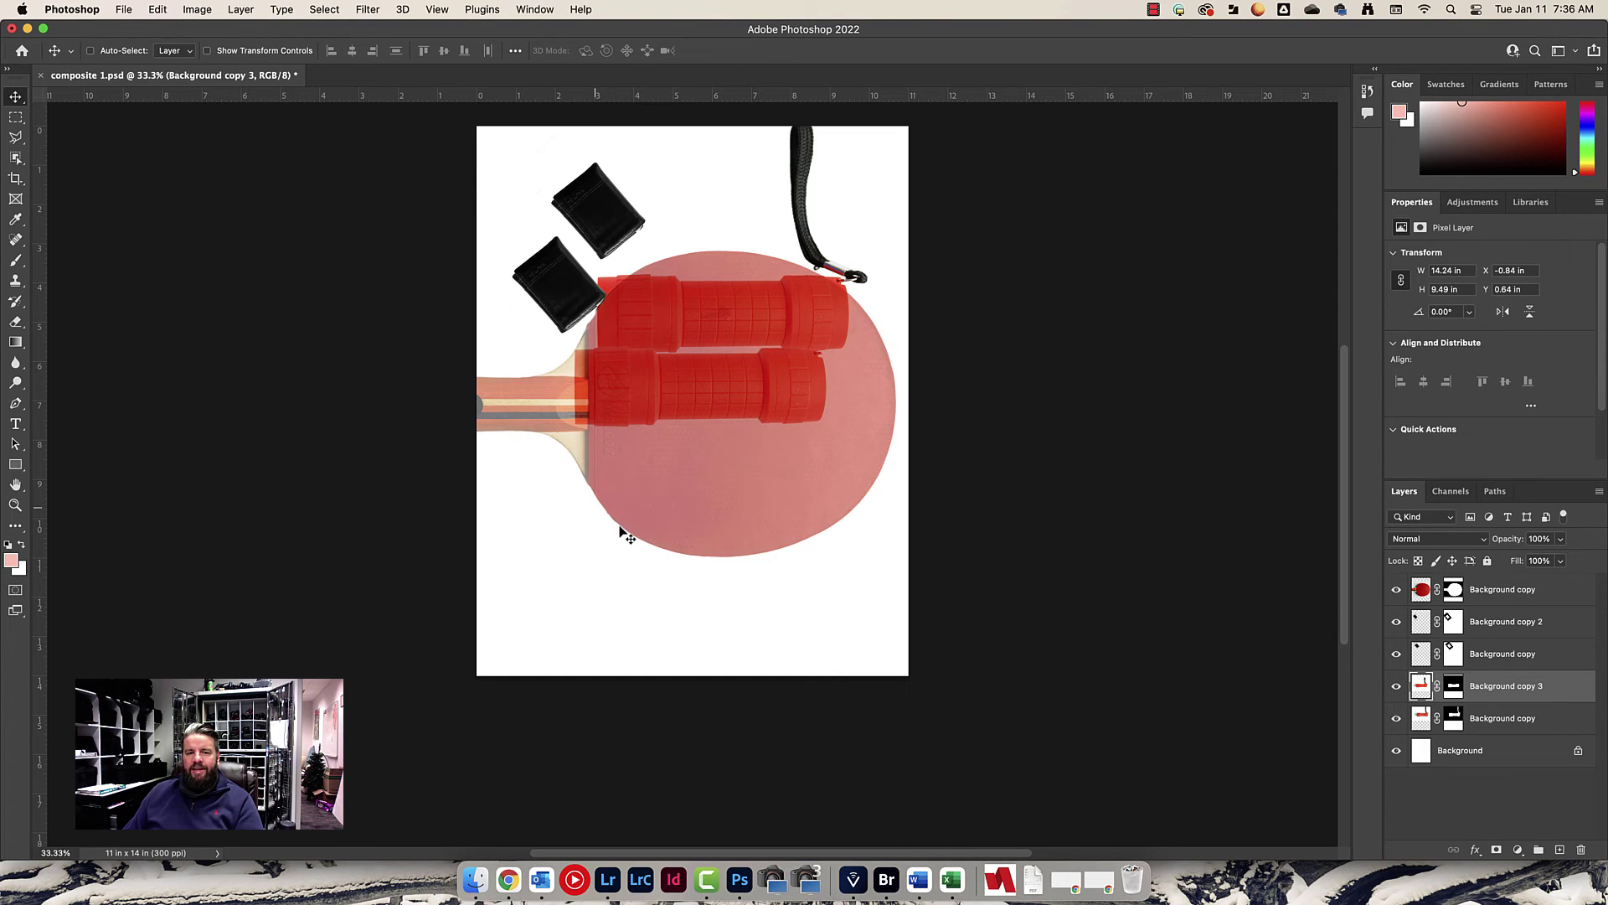
drag(852, 554, 782, 670)
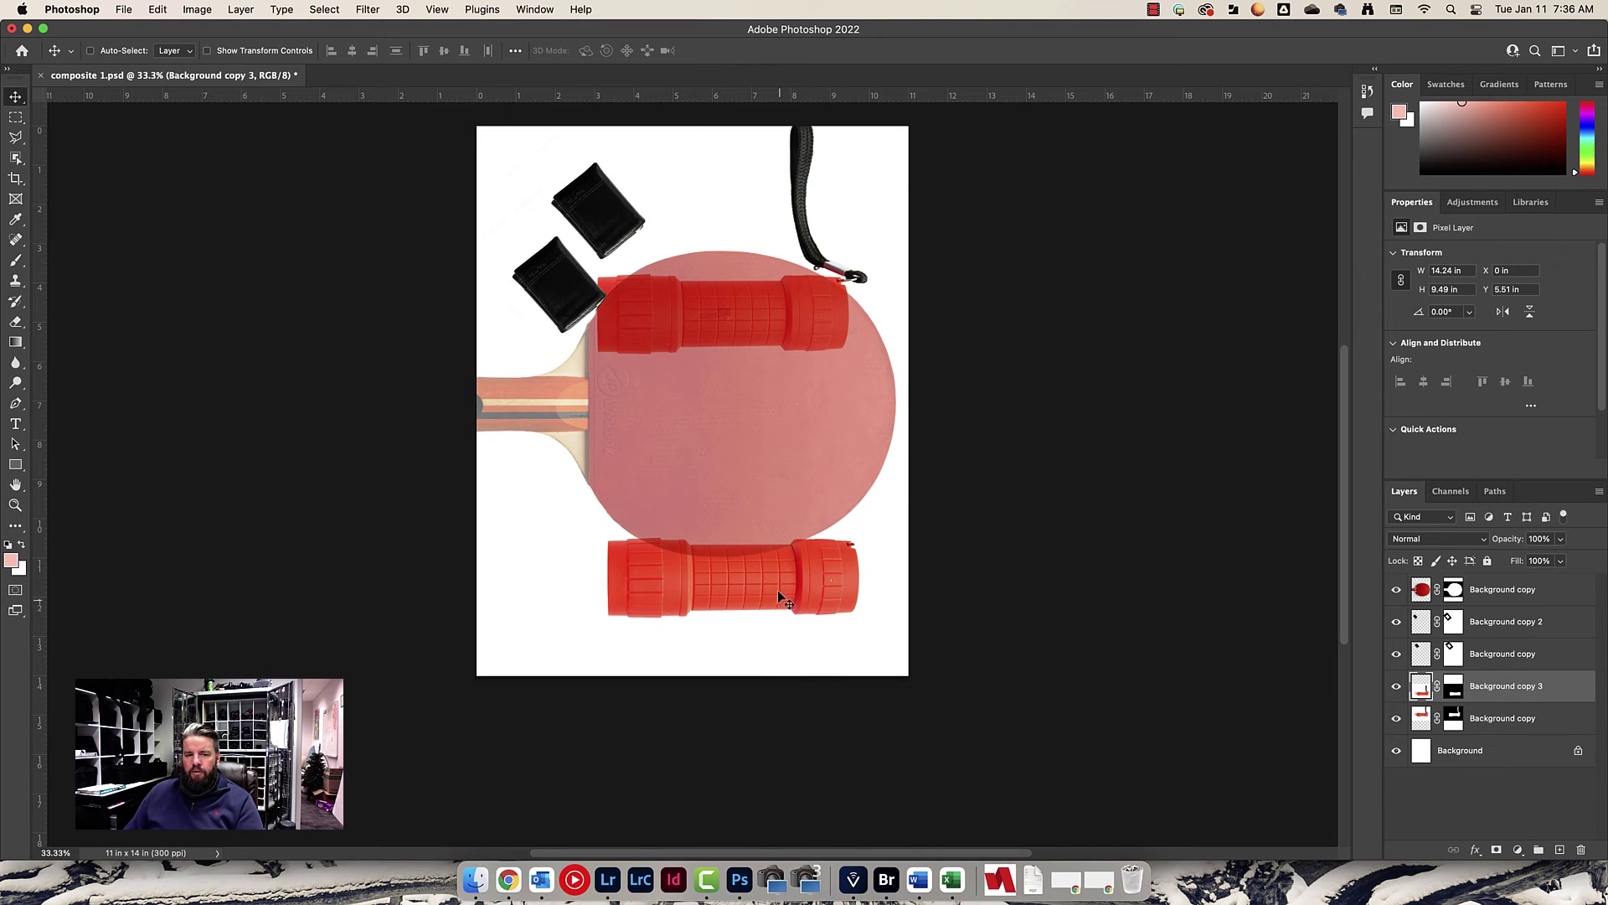
drag(777, 590, 816, 610)
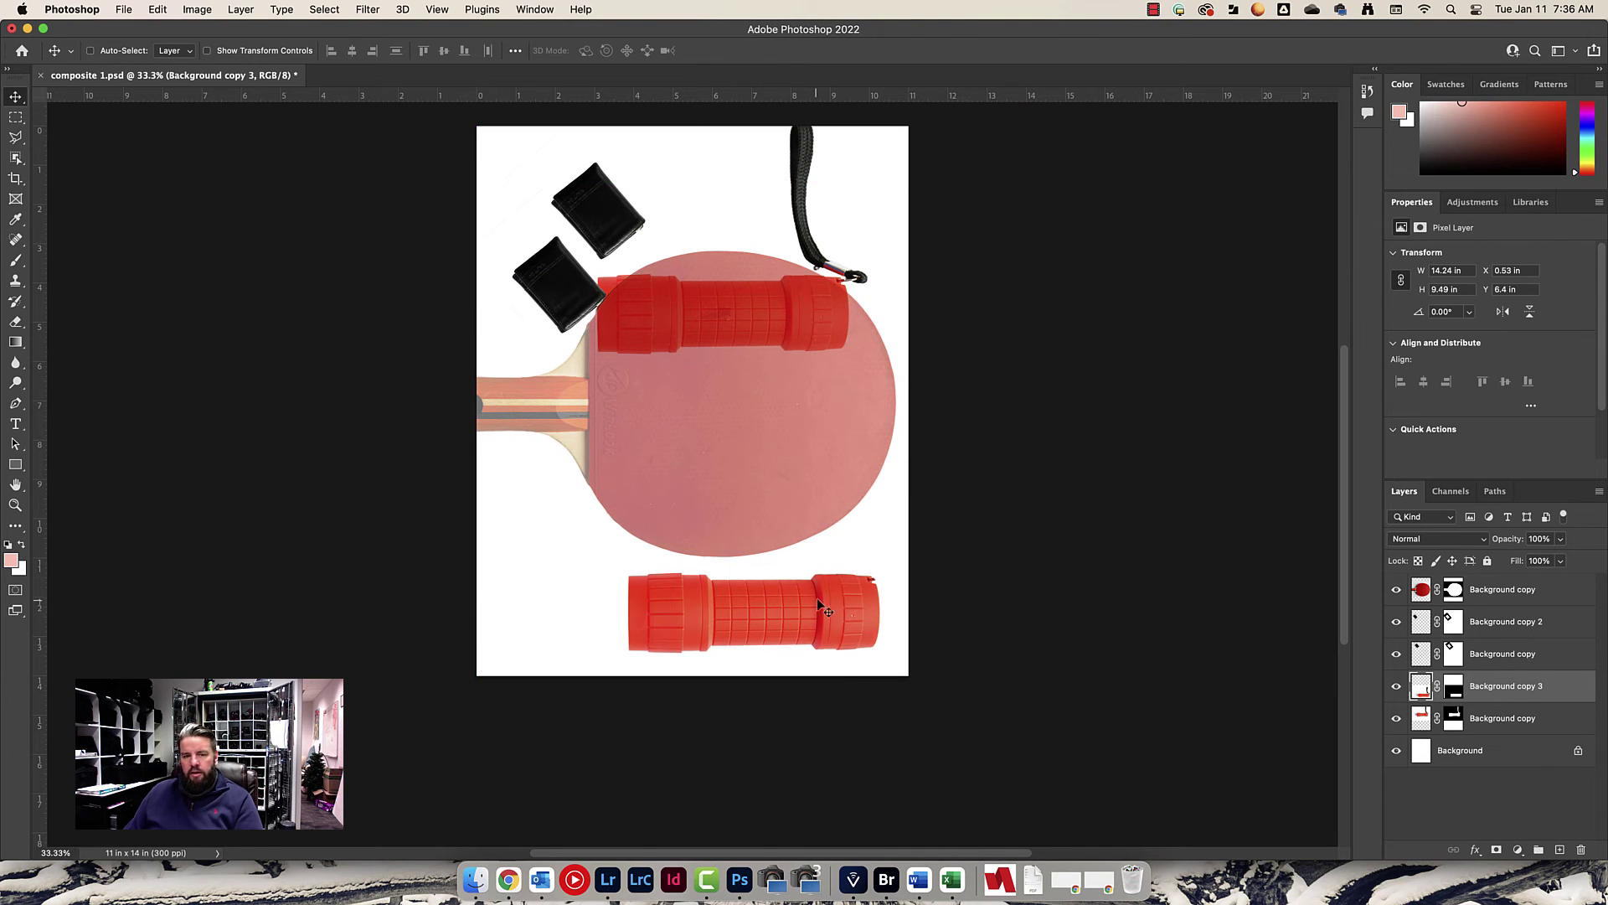
Rotate the second flashlight about 29° clockwise with Free Transform
key(ctrl)
key(ctrl)
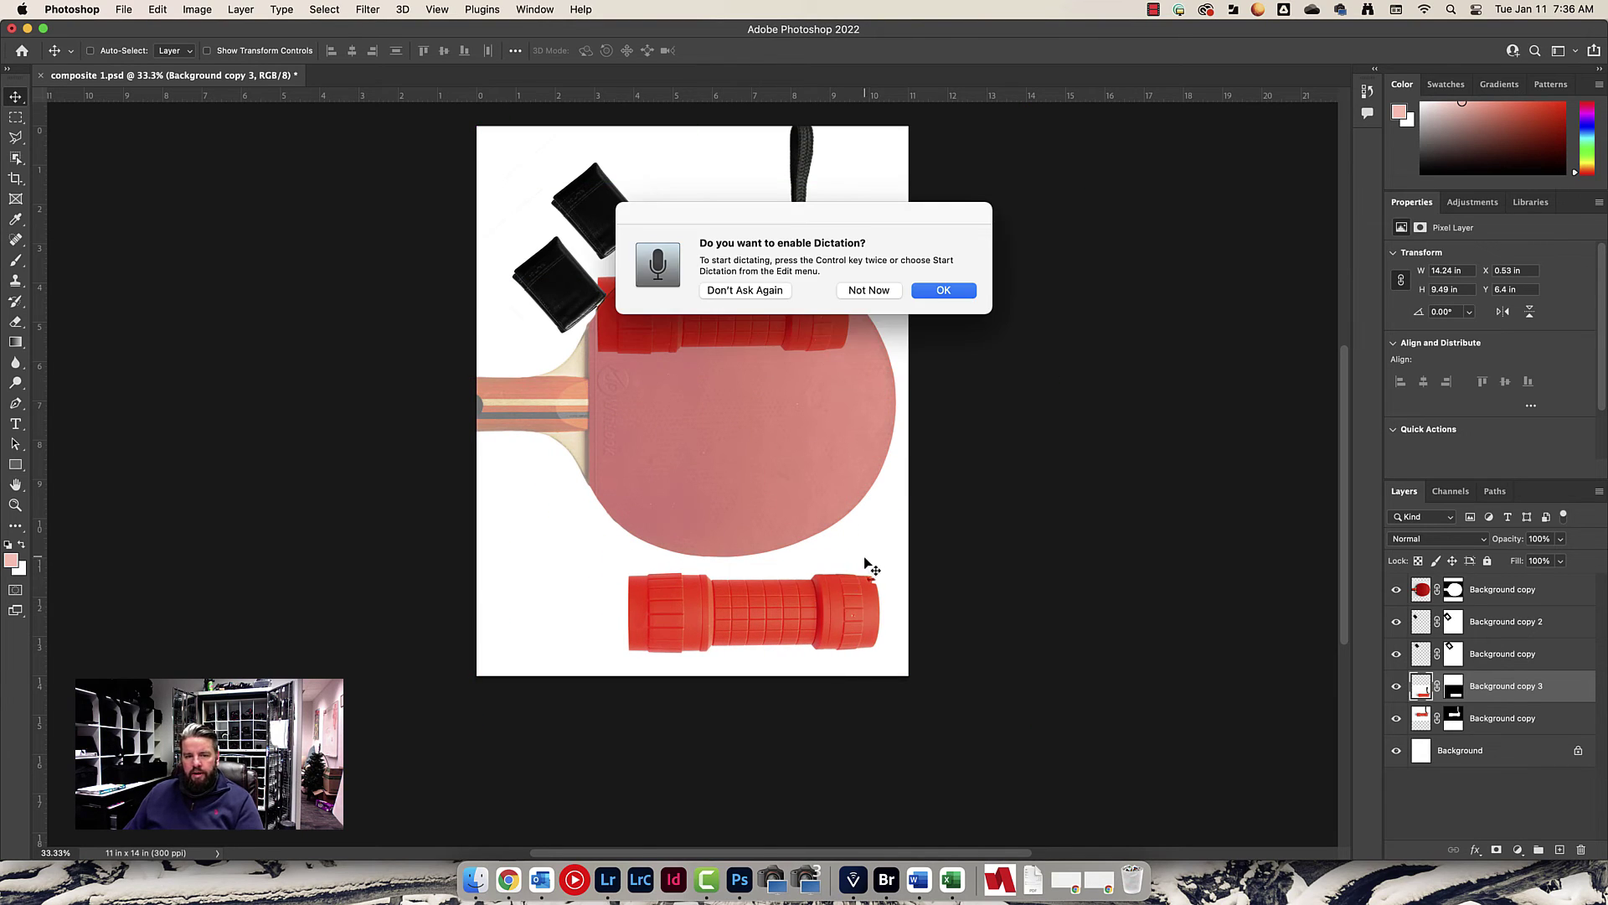
click(869, 291)
key(super+t)
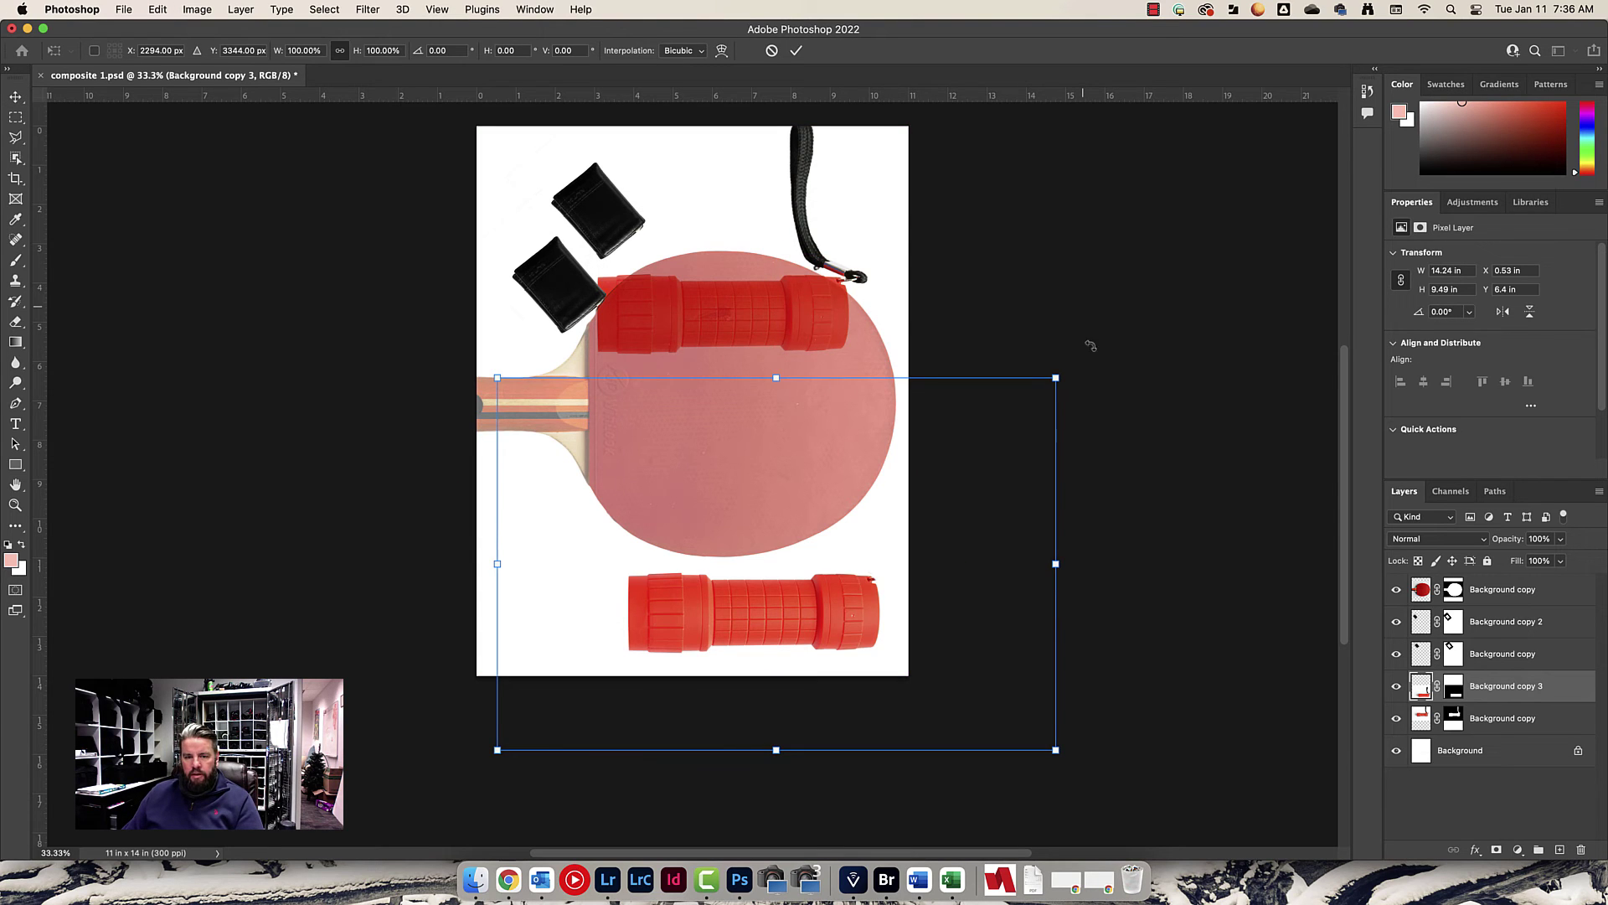
drag(1090, 345, 864, 543)
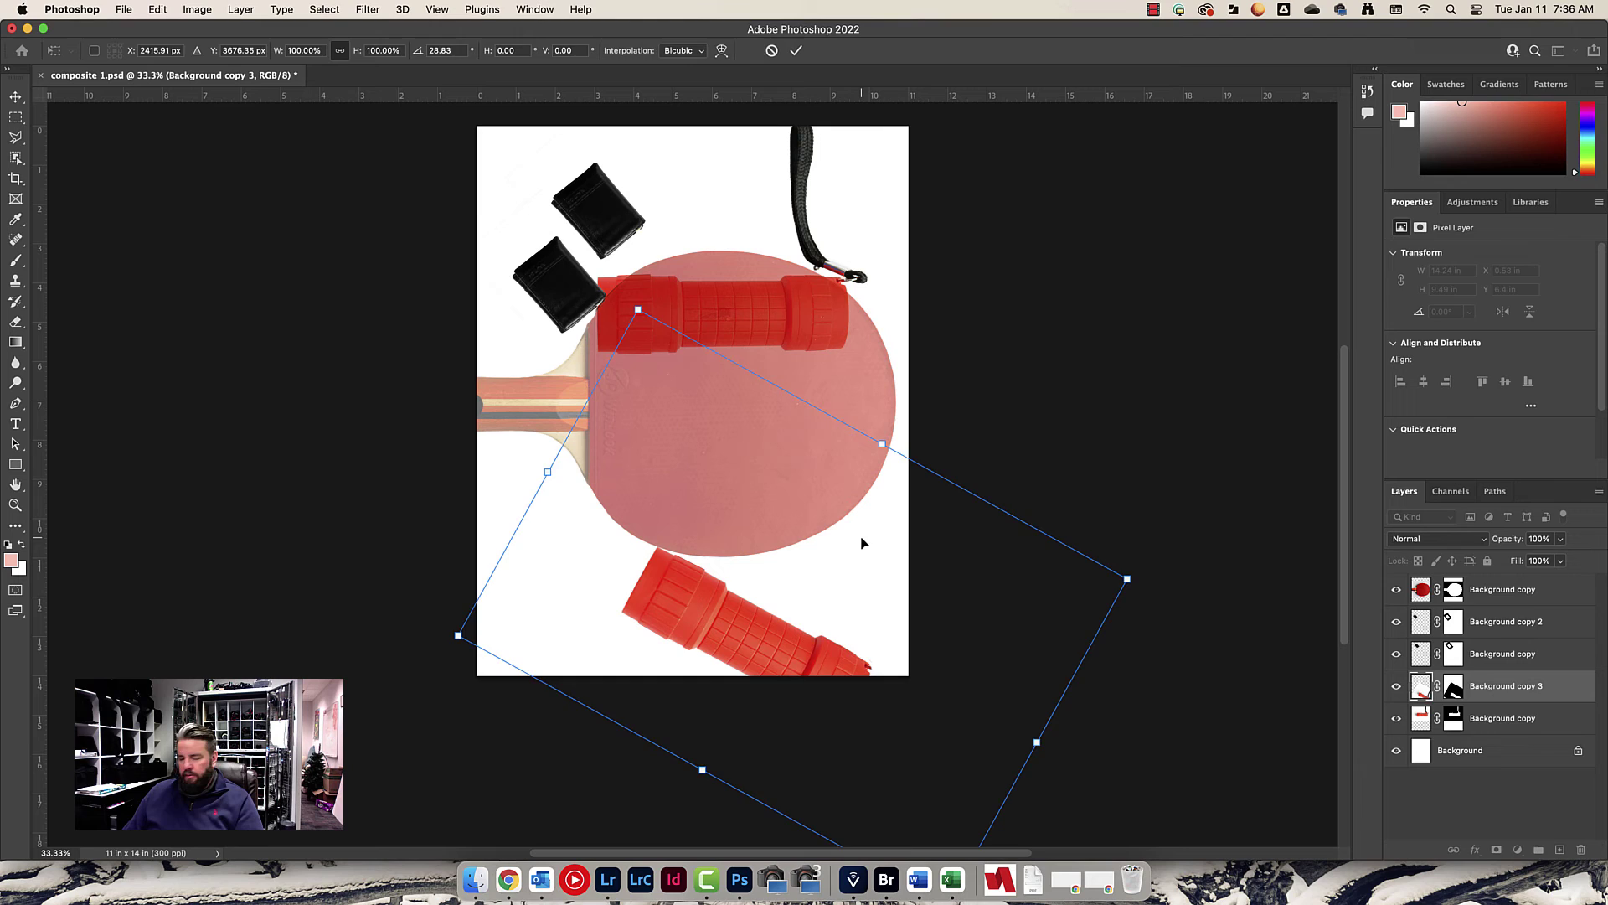
key(Return)
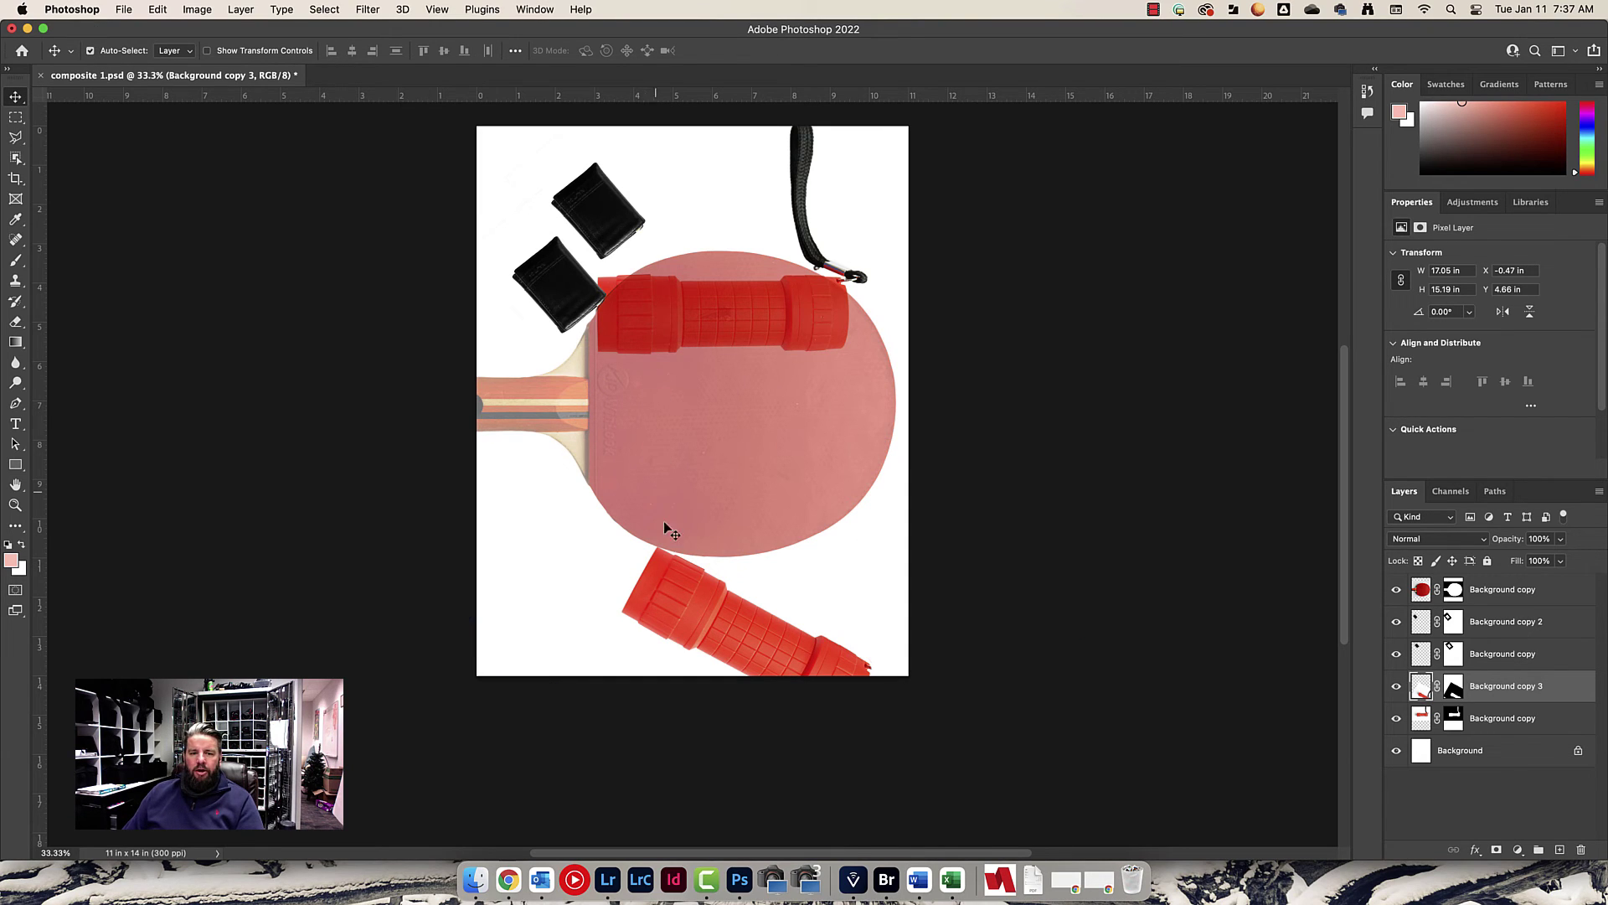
Drag the translucent paddle right and down, then select the Background layer
drag(682, 520, 720, 566)
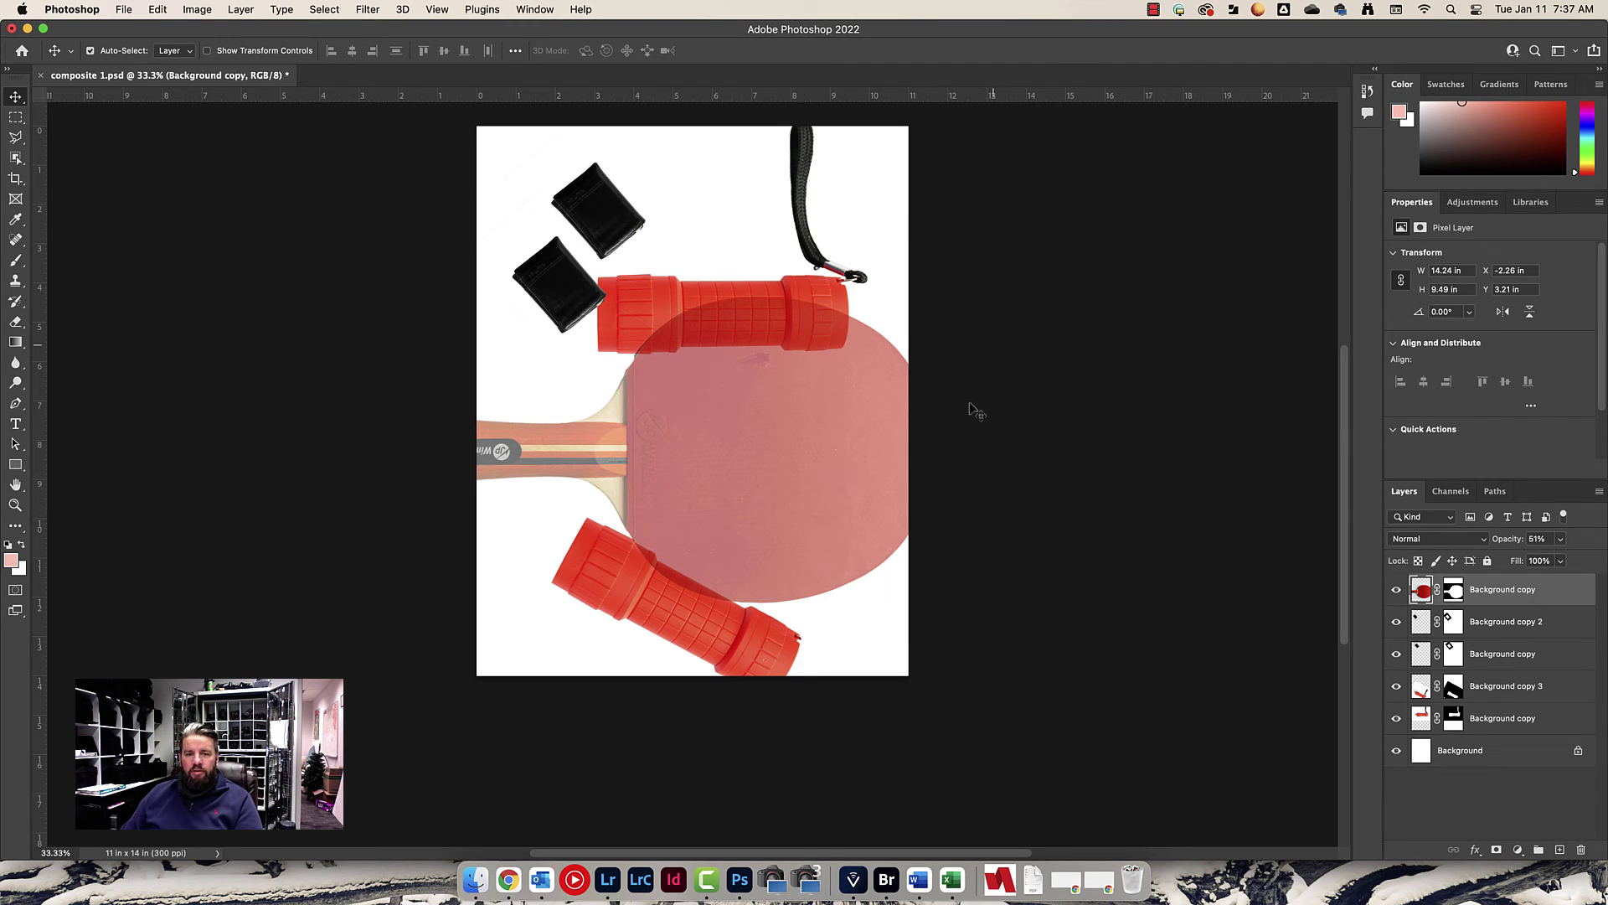
click(1468, 755)
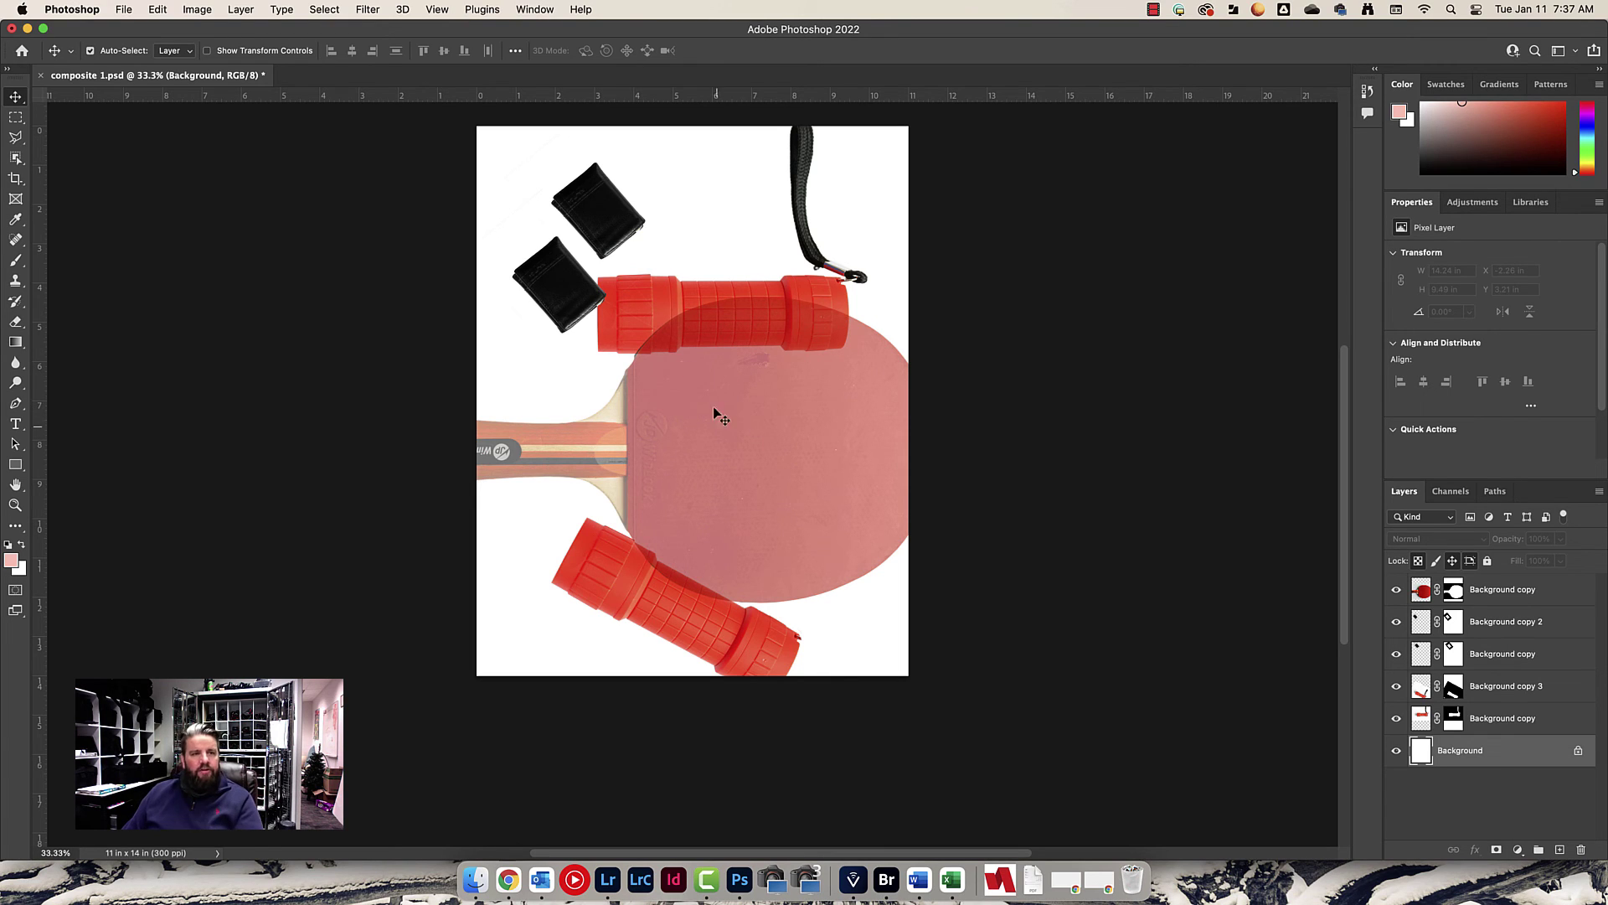
Start File > Save a Copy with PS 1st composite as the destination folder
click(124, 12)
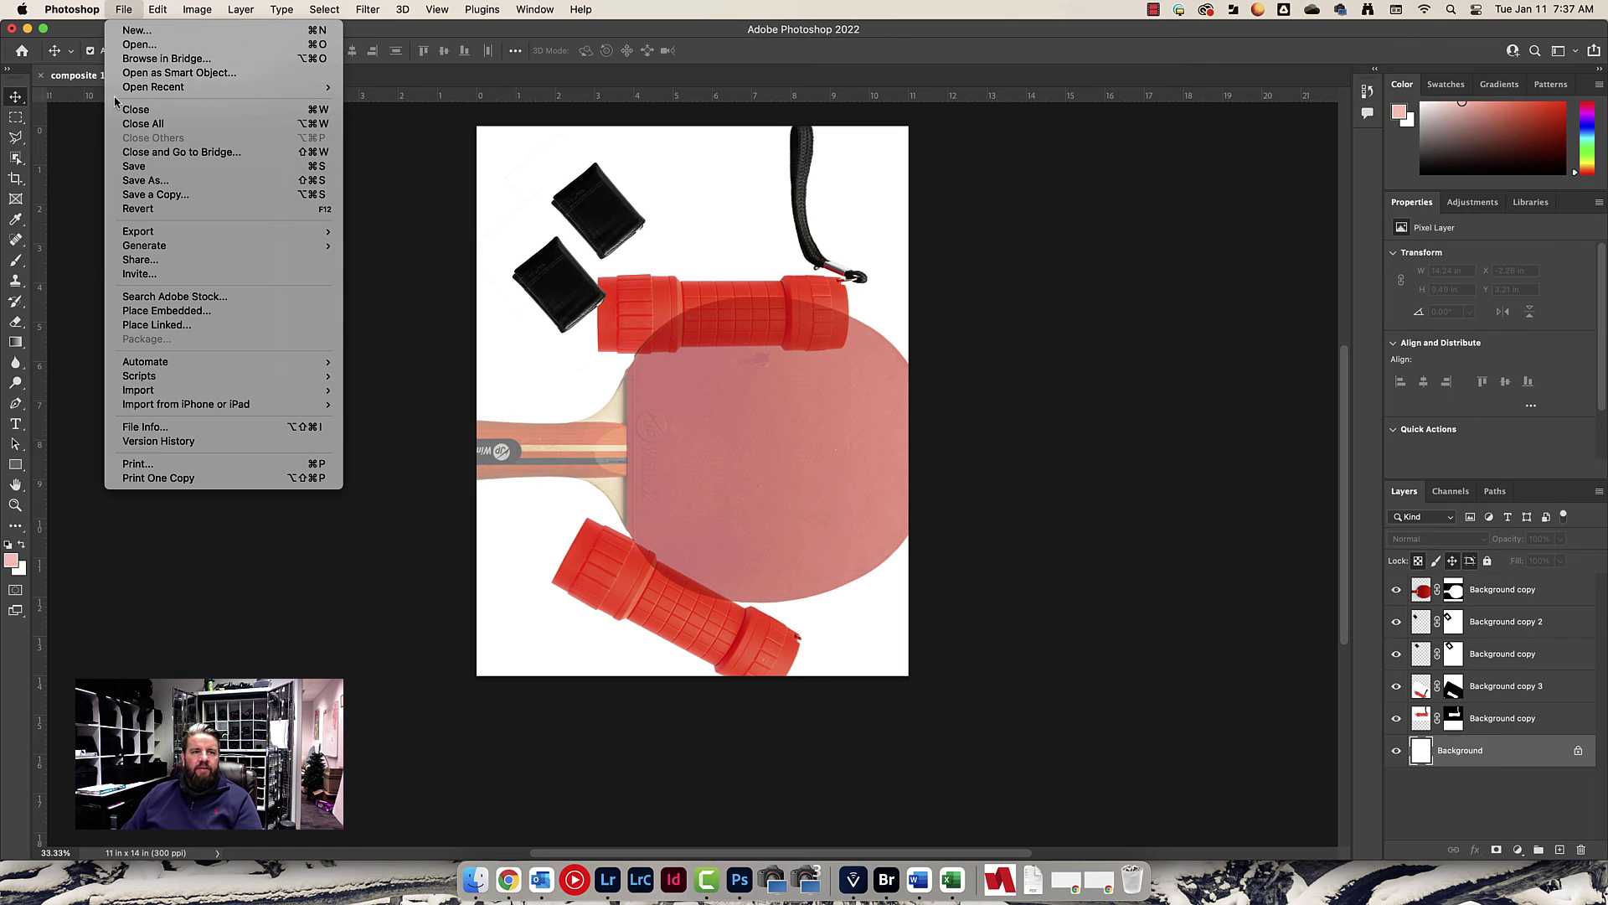
click(126, 157)
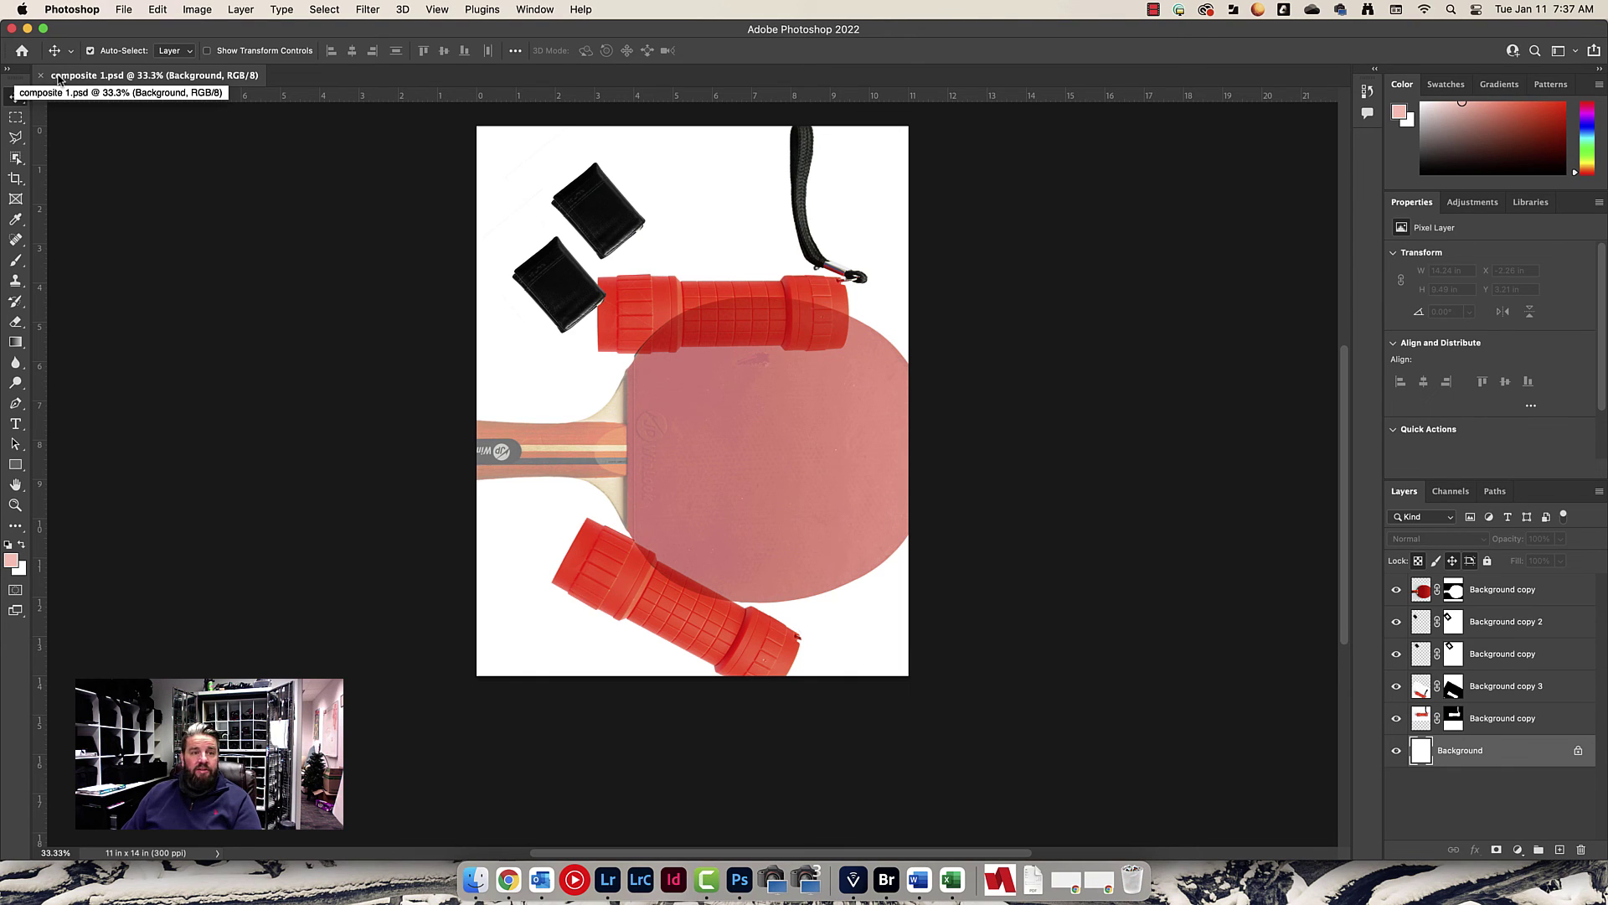
click(123, 11)
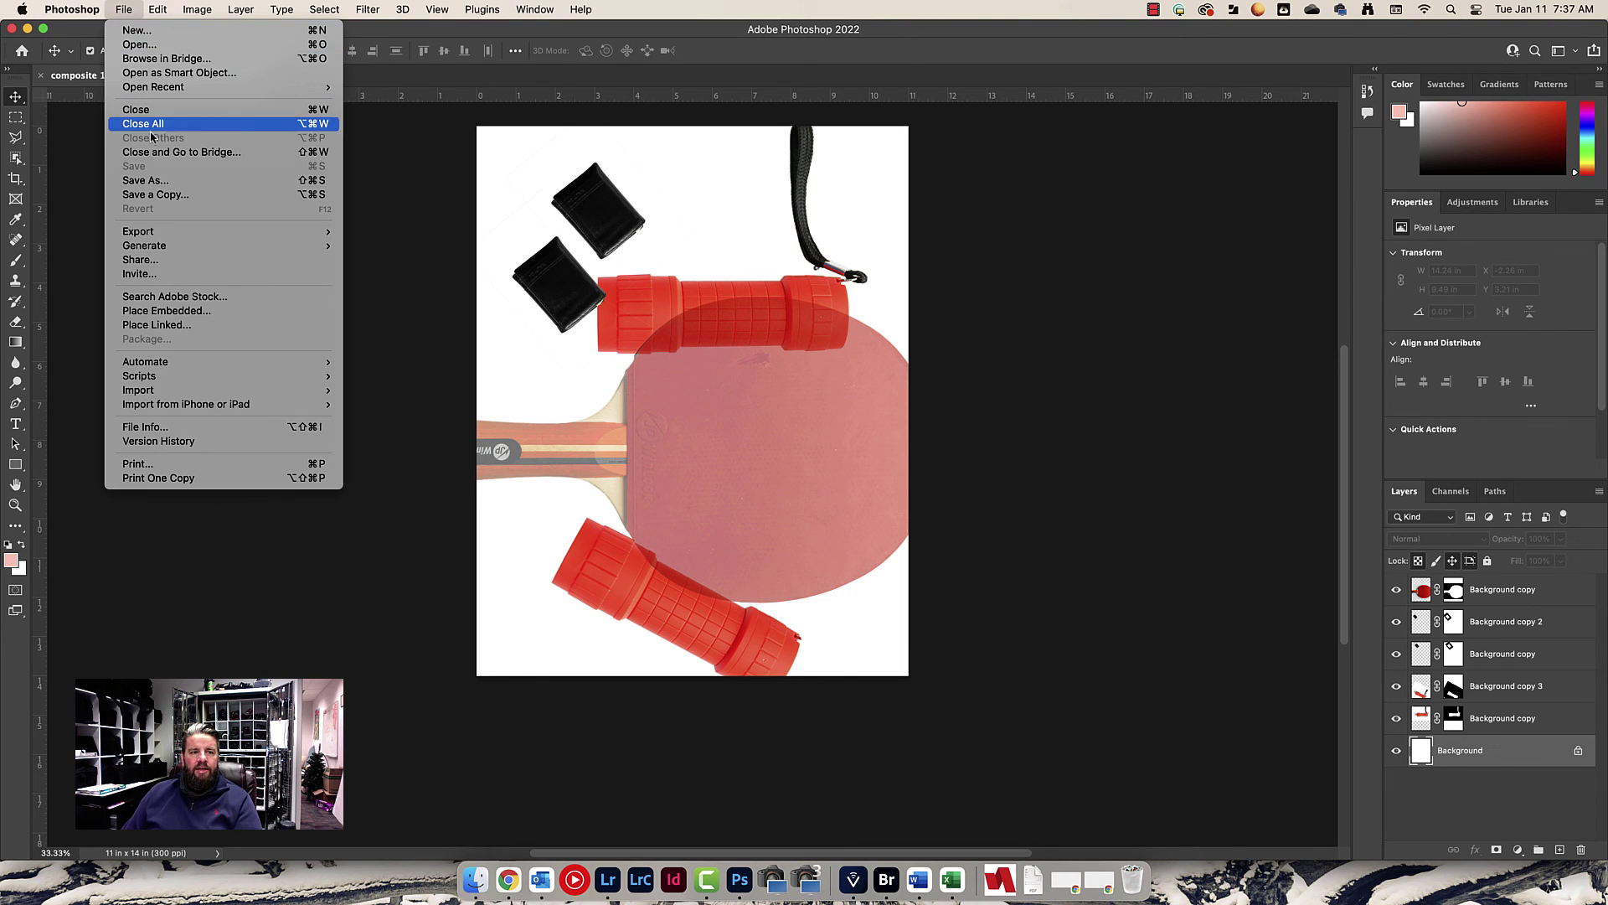
click(177, 196)
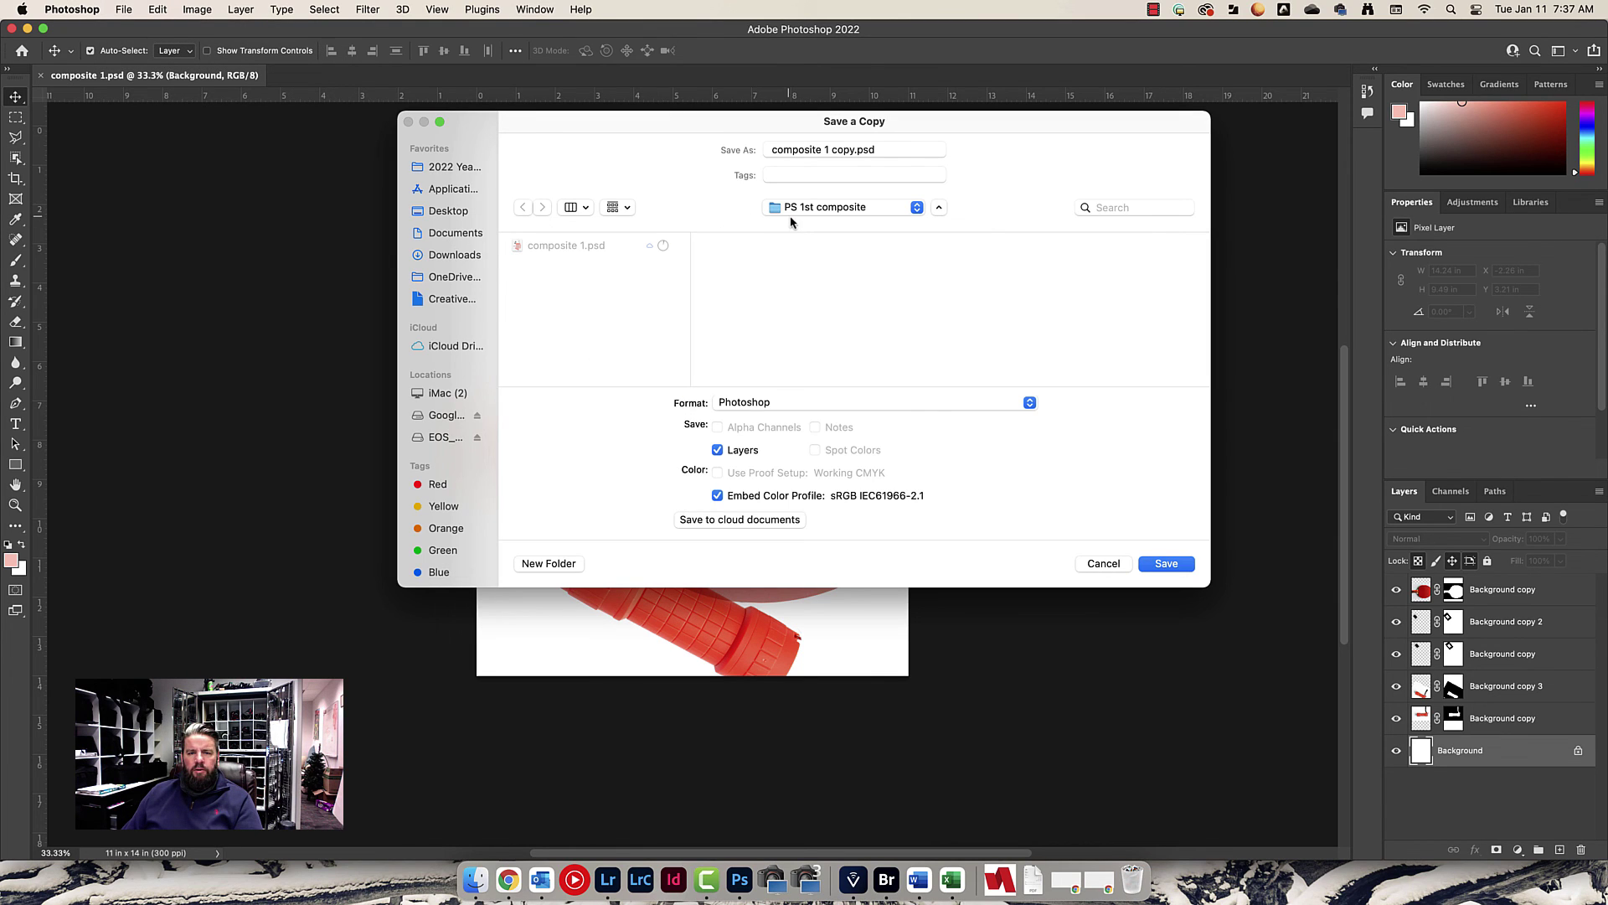
click(793, 208)
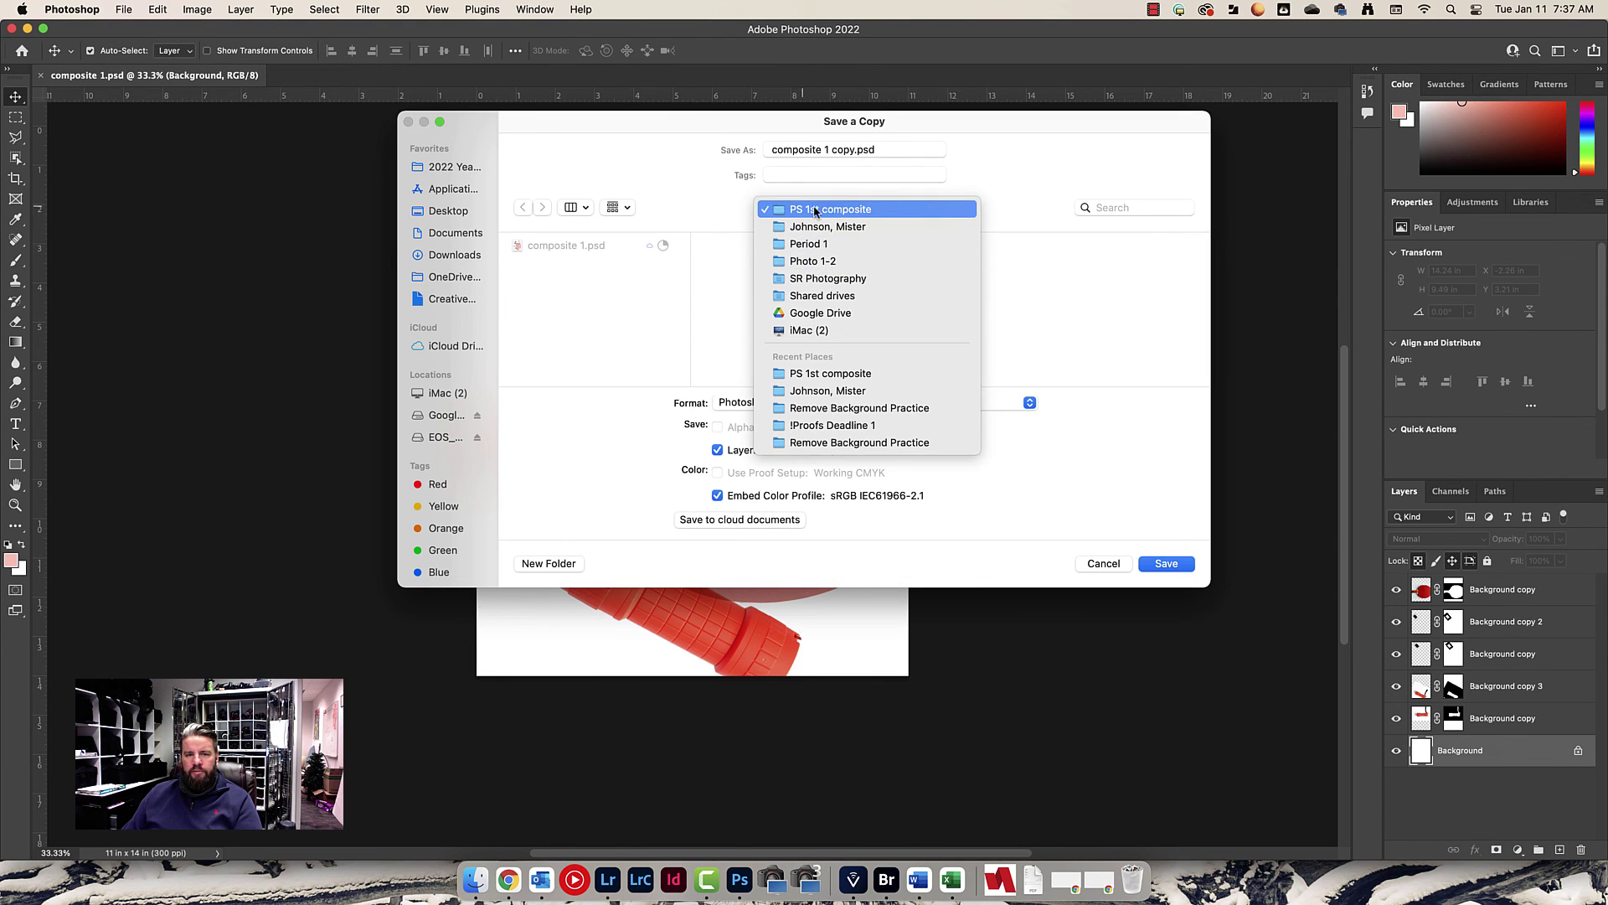
click(832, 215)
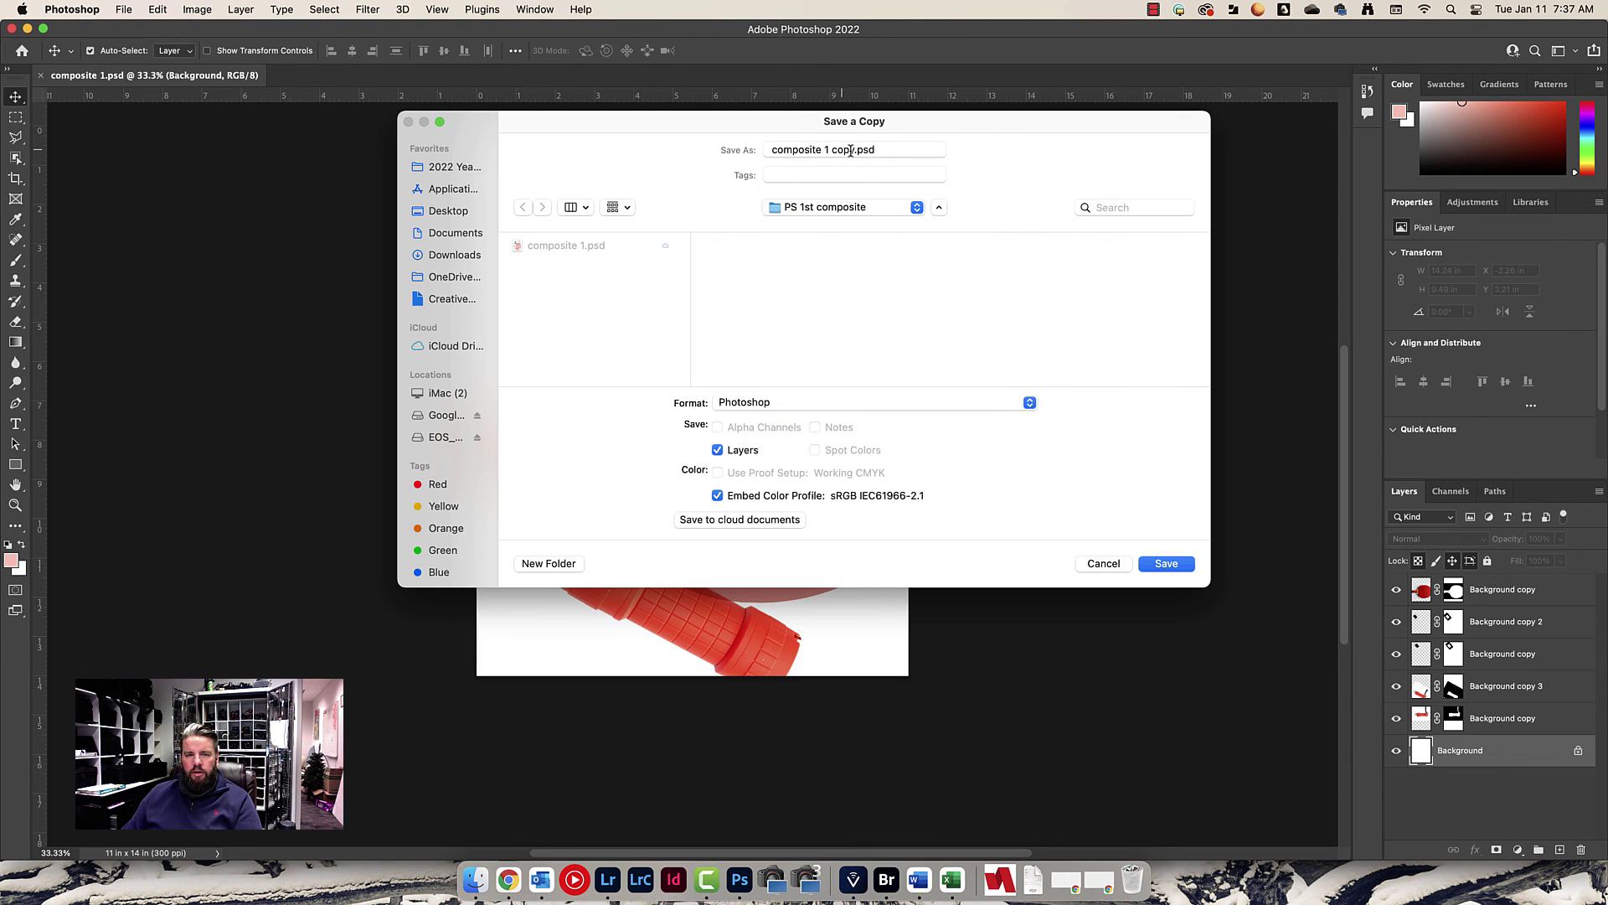
Name the copy 'composite 1 finished', choose JPEG format, and save
drag(854, 148, 842, 148)
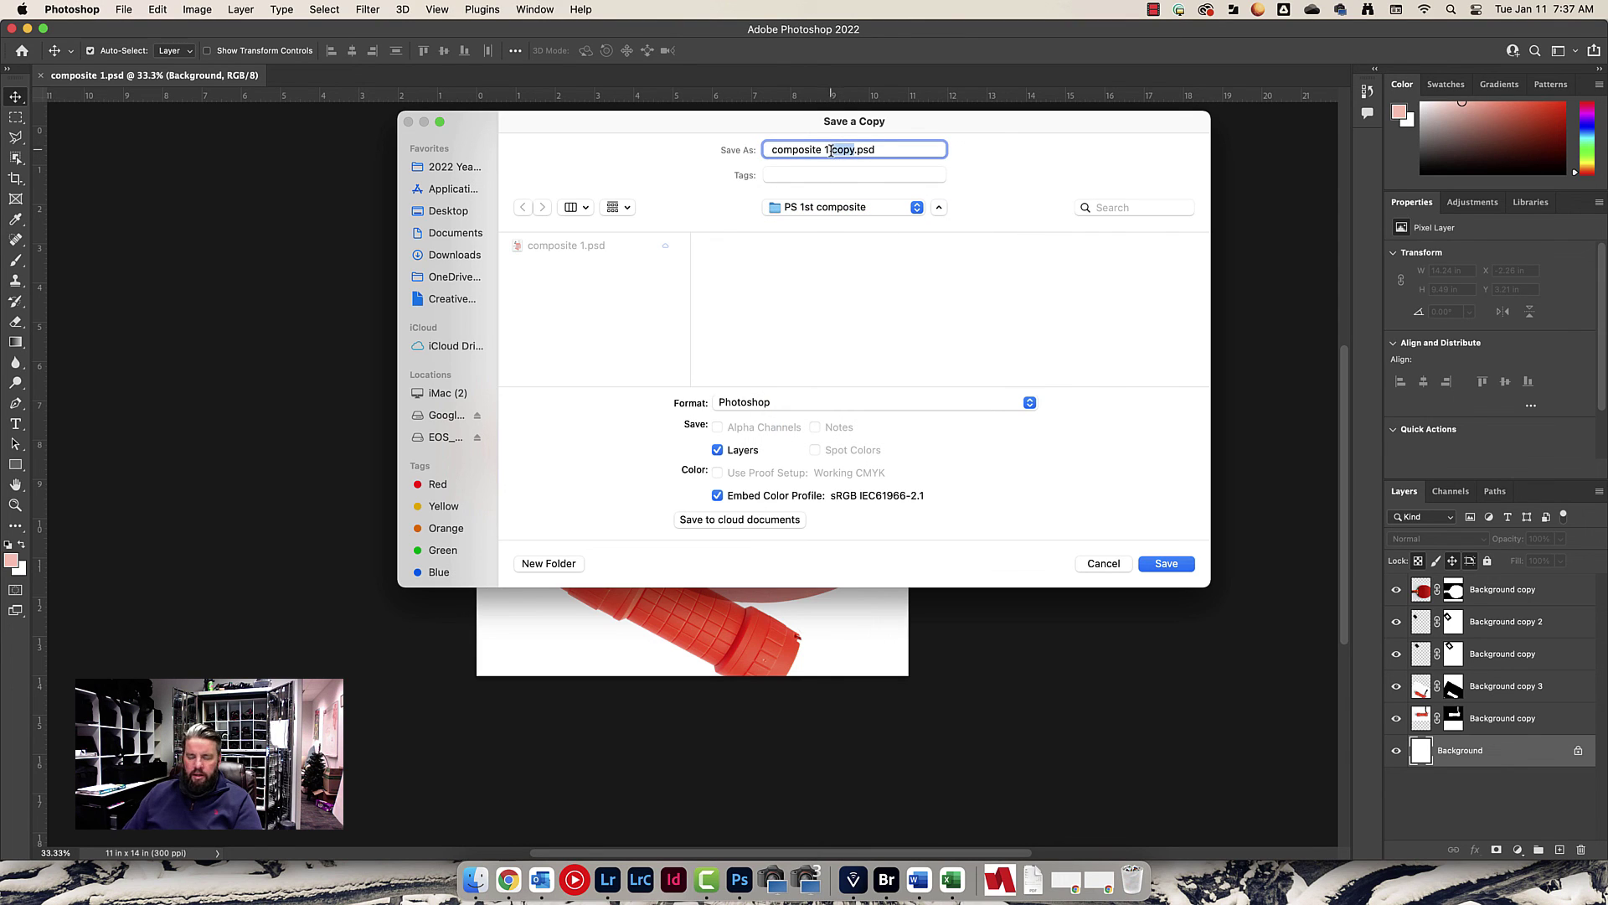
text(finished)
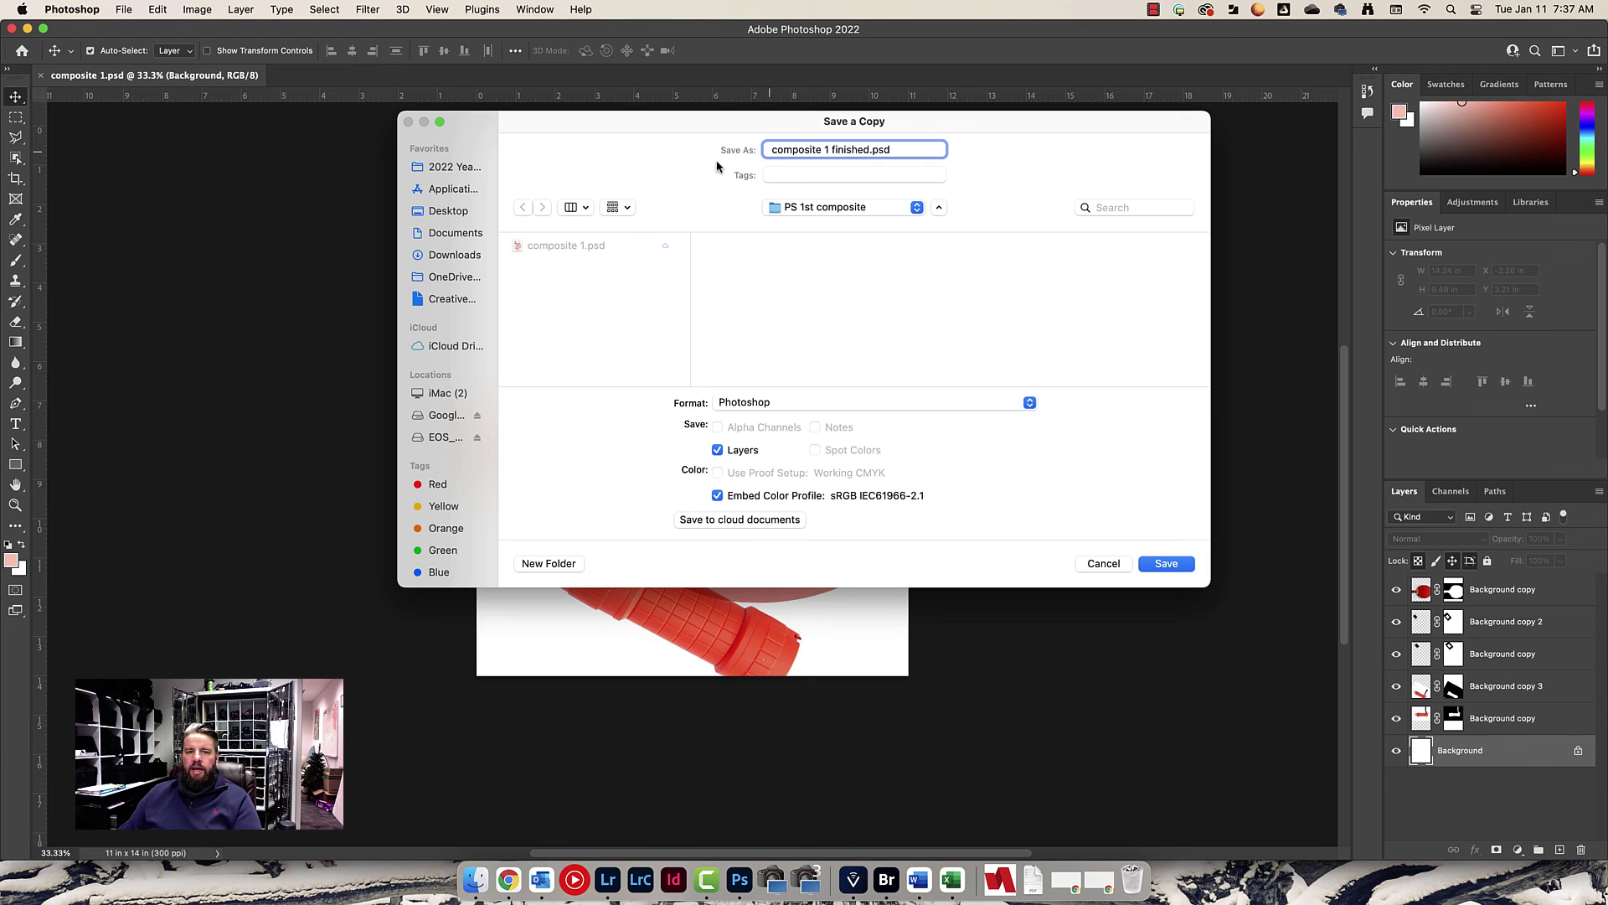
click(746, 403)
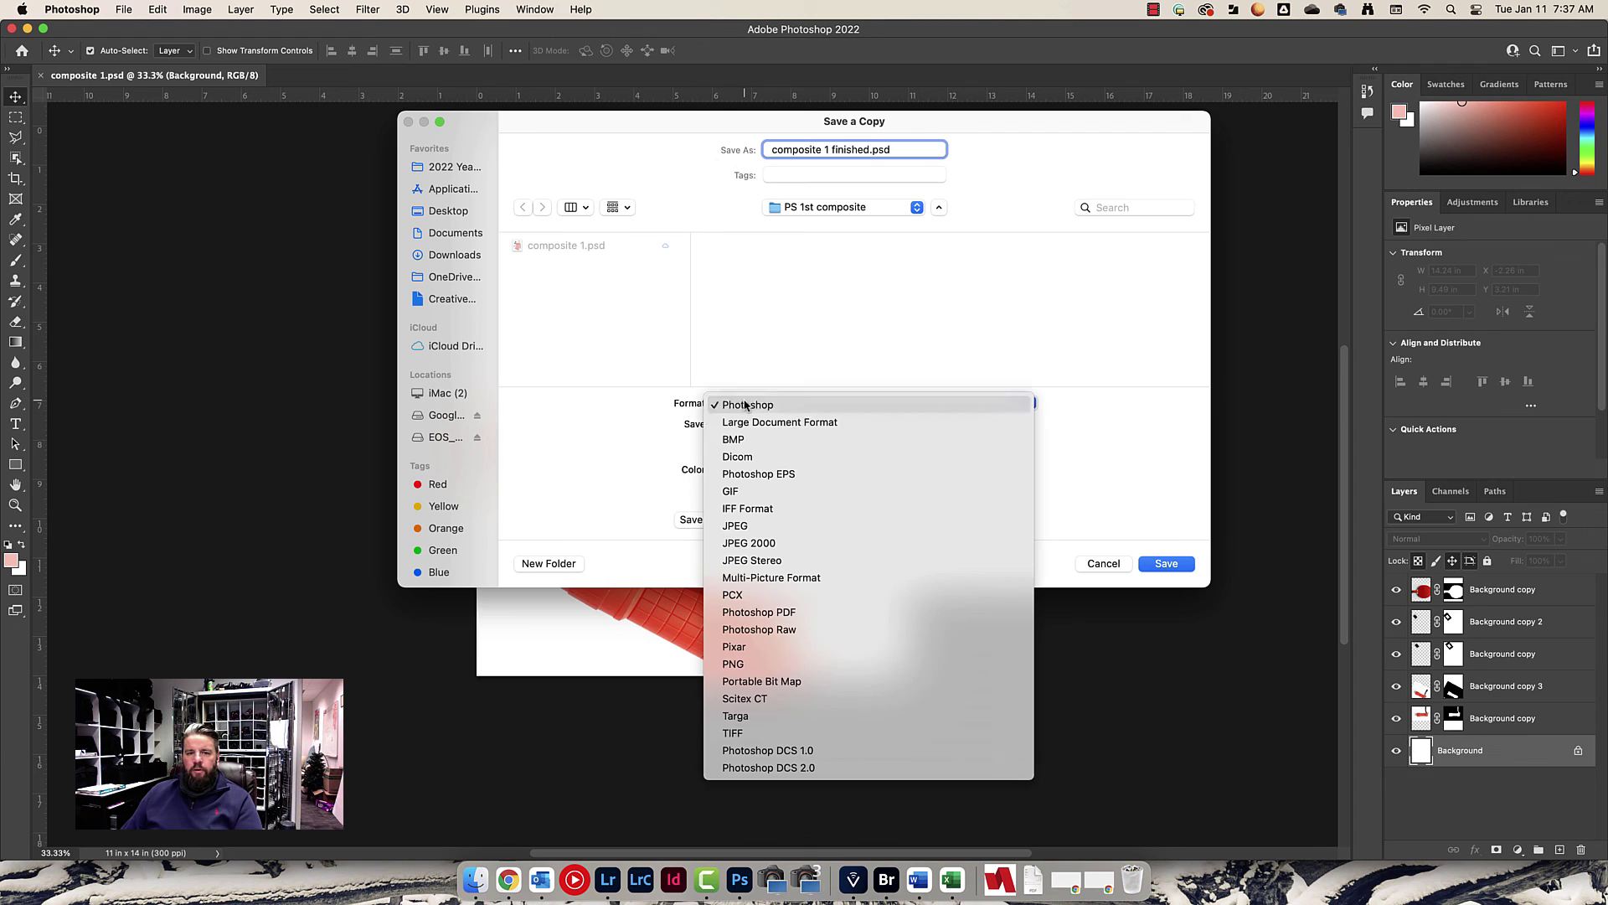
click(768, 528)
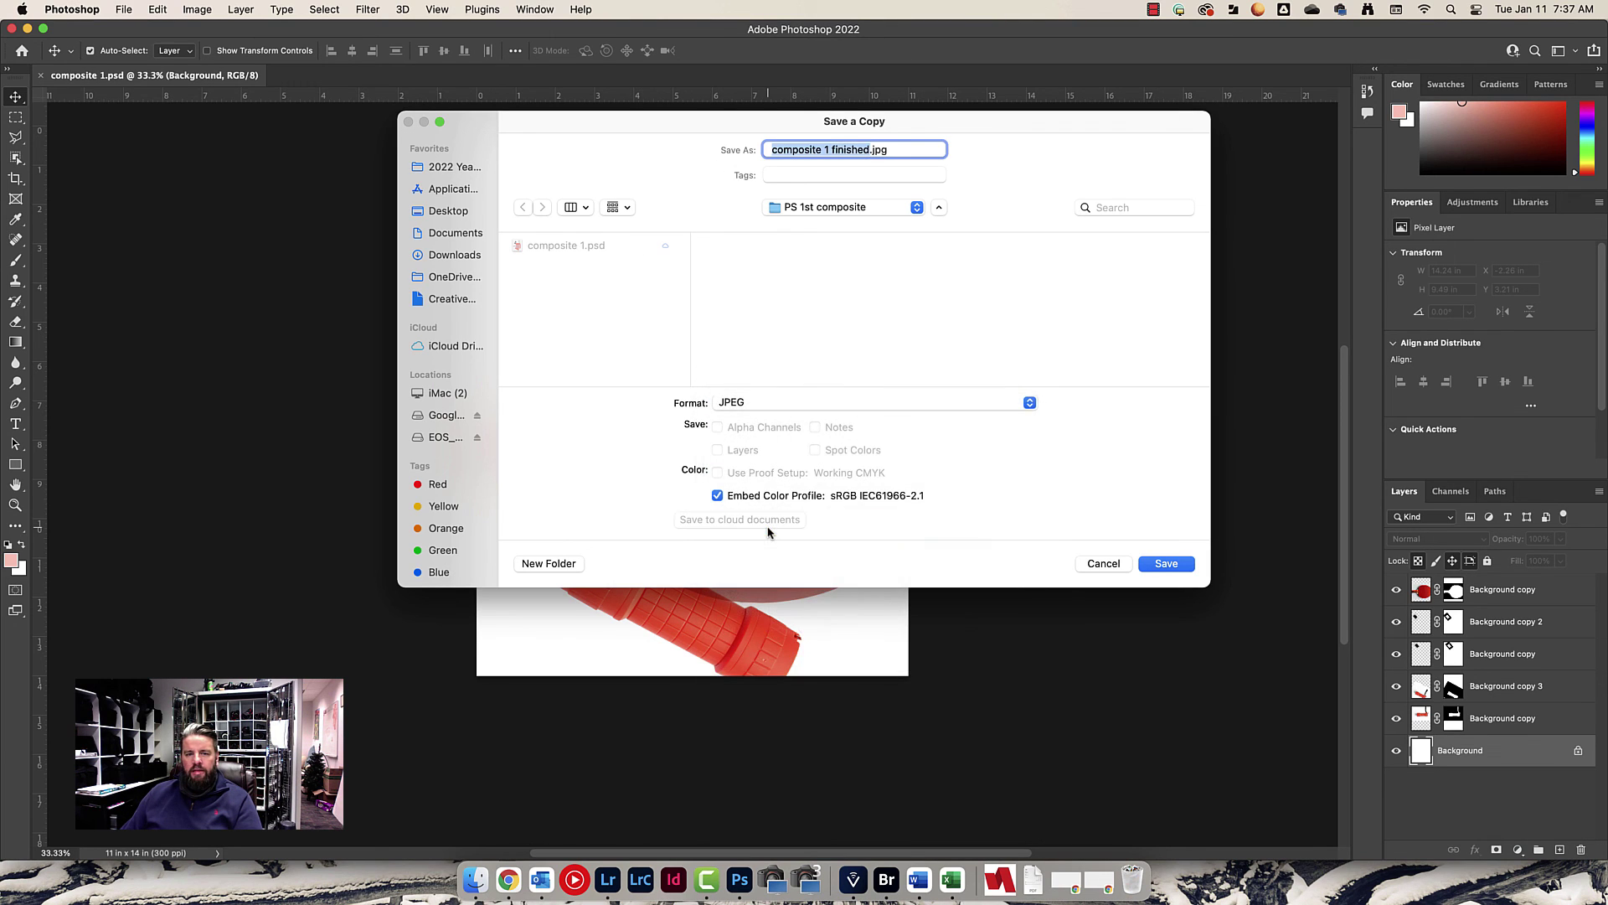
click(1167, 564)
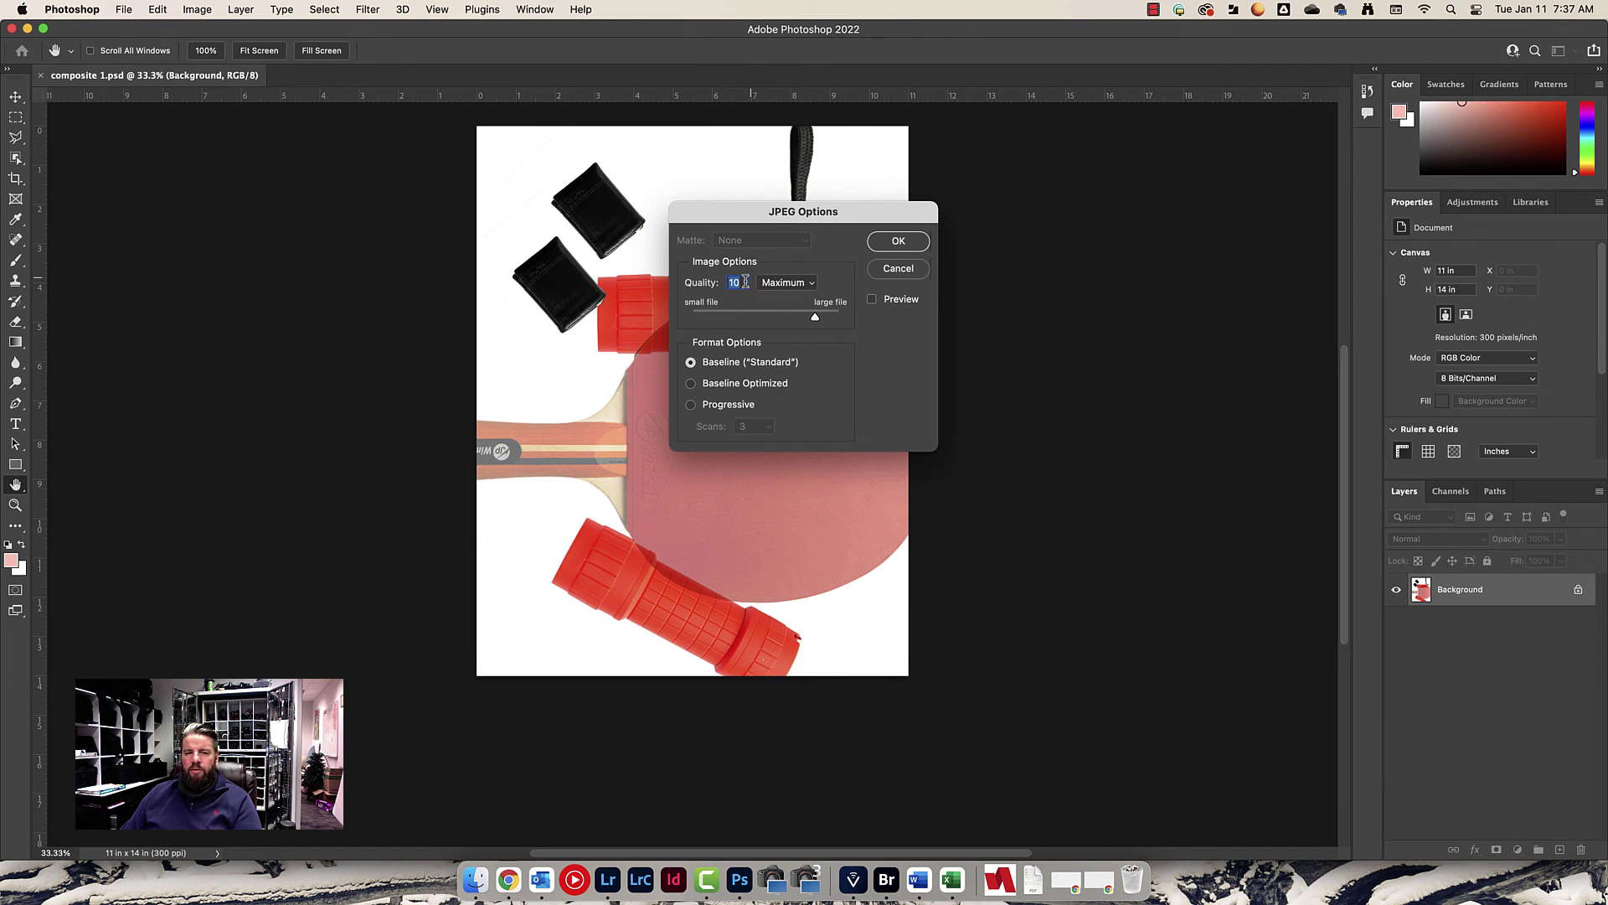
Accept JPEG Options at quality 10 (Maximum), Baseline
click(897, 243)
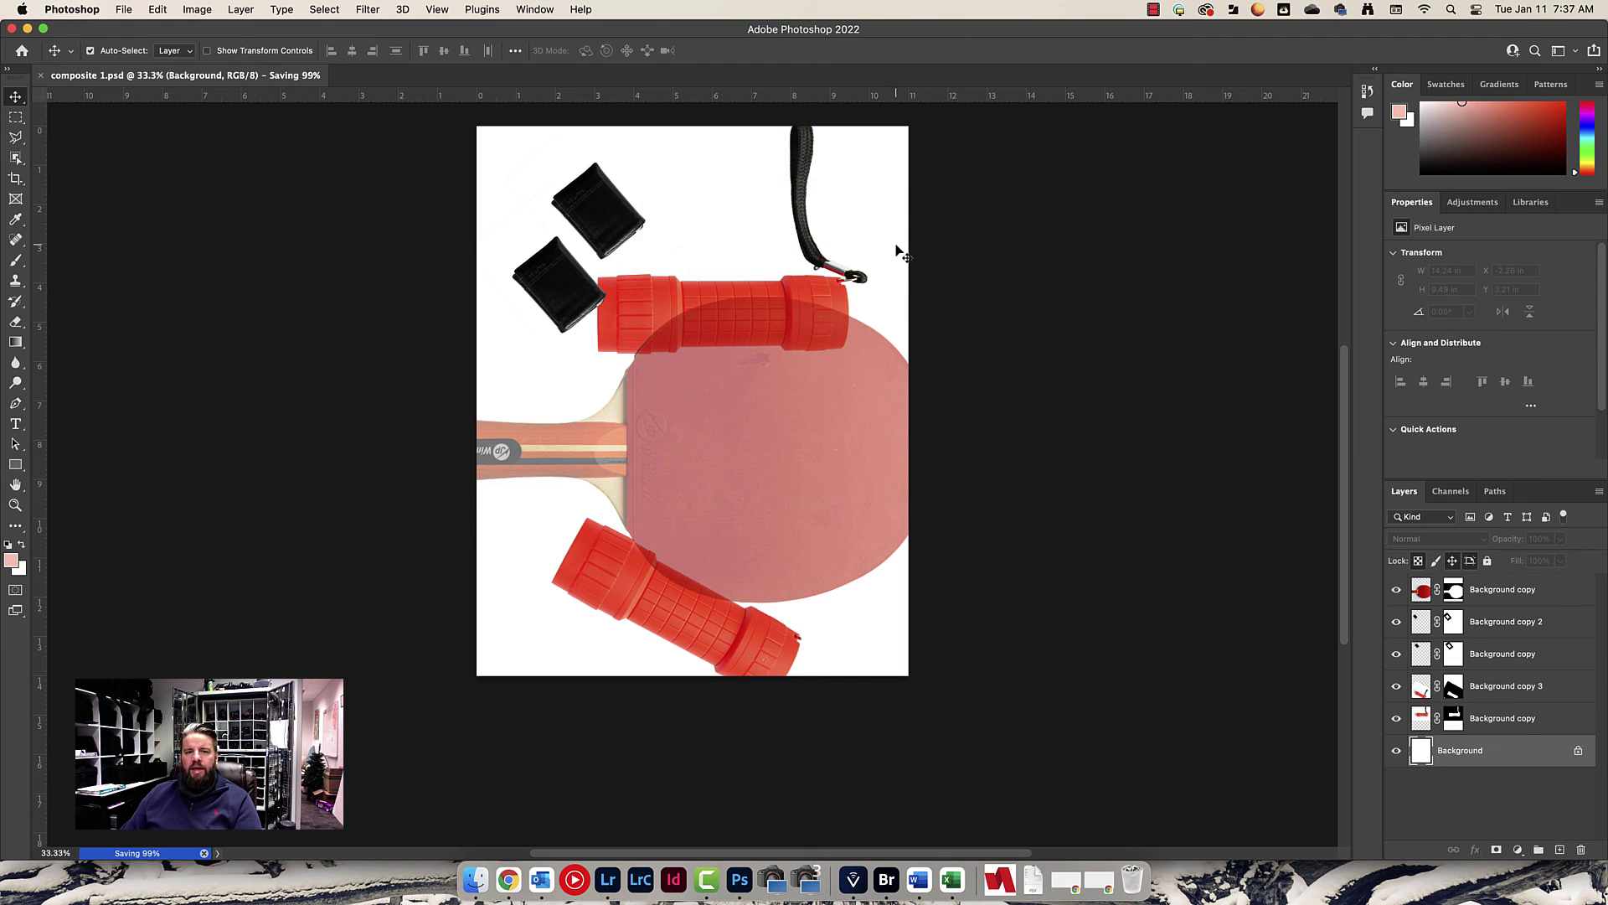